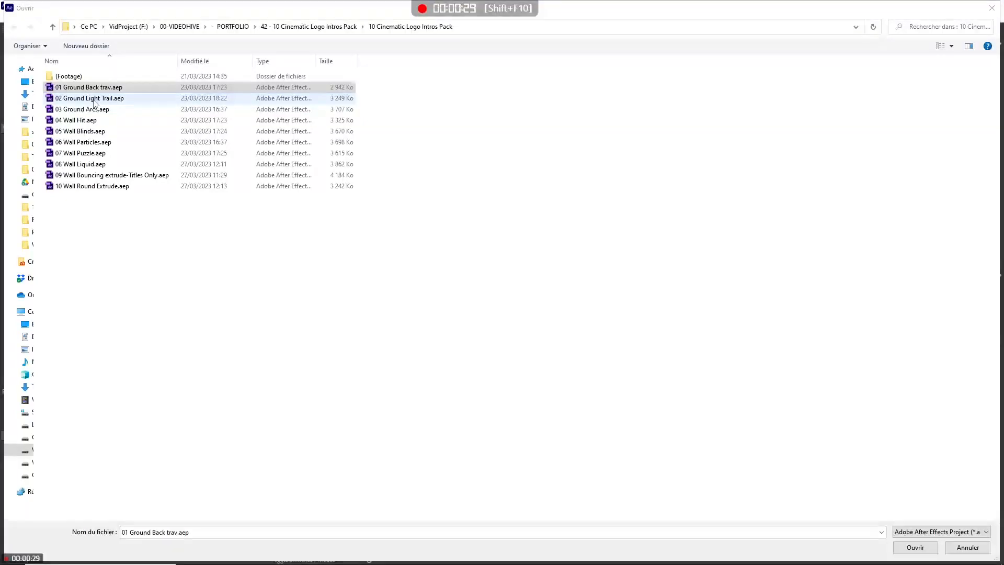
# Step: Open the 02 Ground Light Trail.aep project and look through its numbered compositions, from 1 Your Logo to 5 EDITION (render 4K)
pyautogui.doubleClick(93, 100)
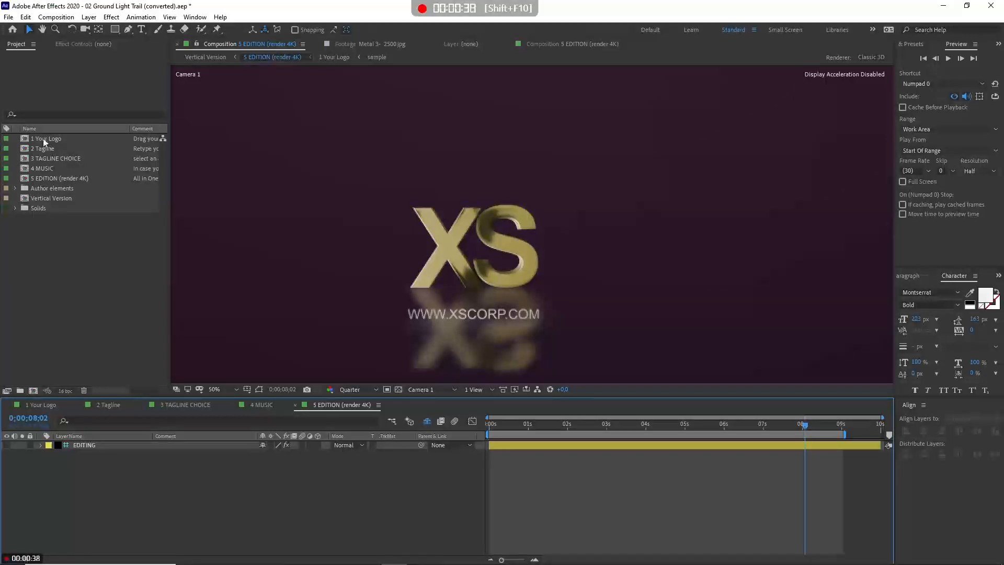
pyautogui.click(46, 140)
pyautogui.click(44, 150)
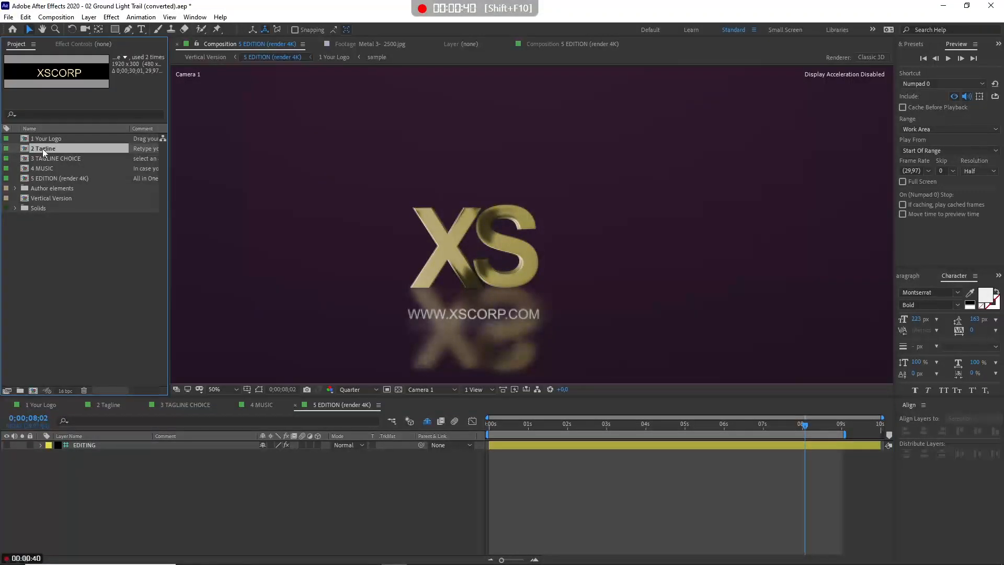
pyautogui.click(51, 159)
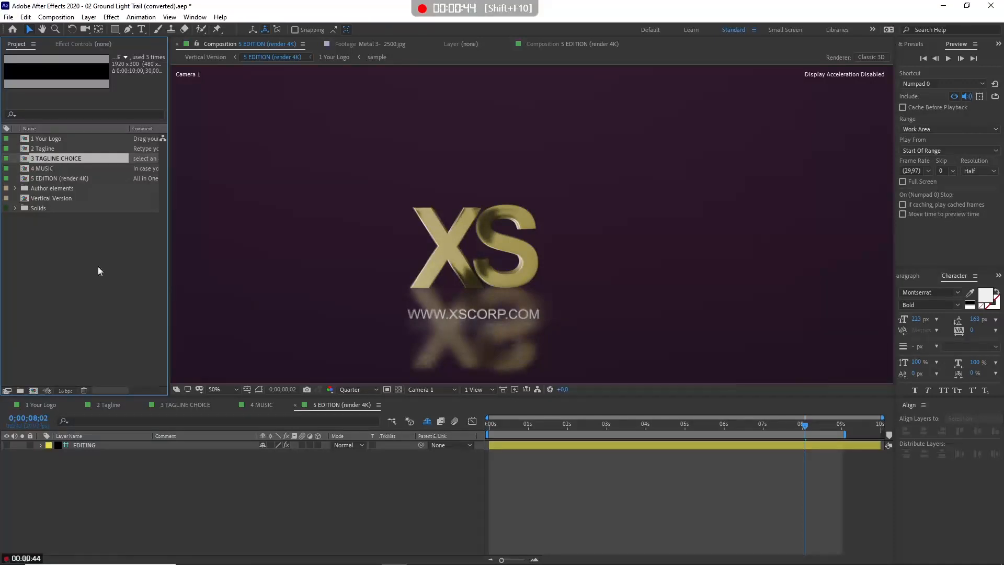
pyautogui.click(196, 403)
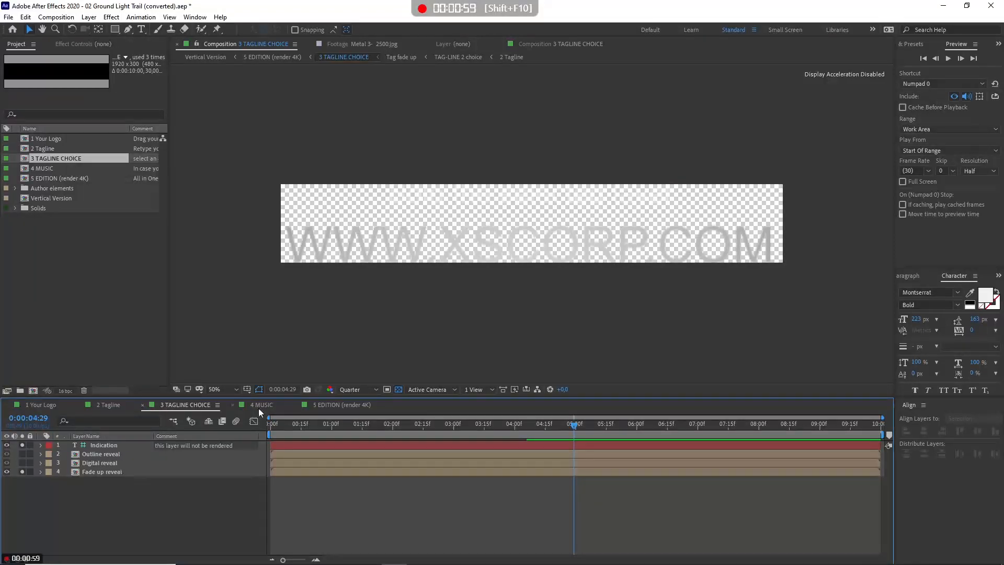
pyautogui.click(40, 168)
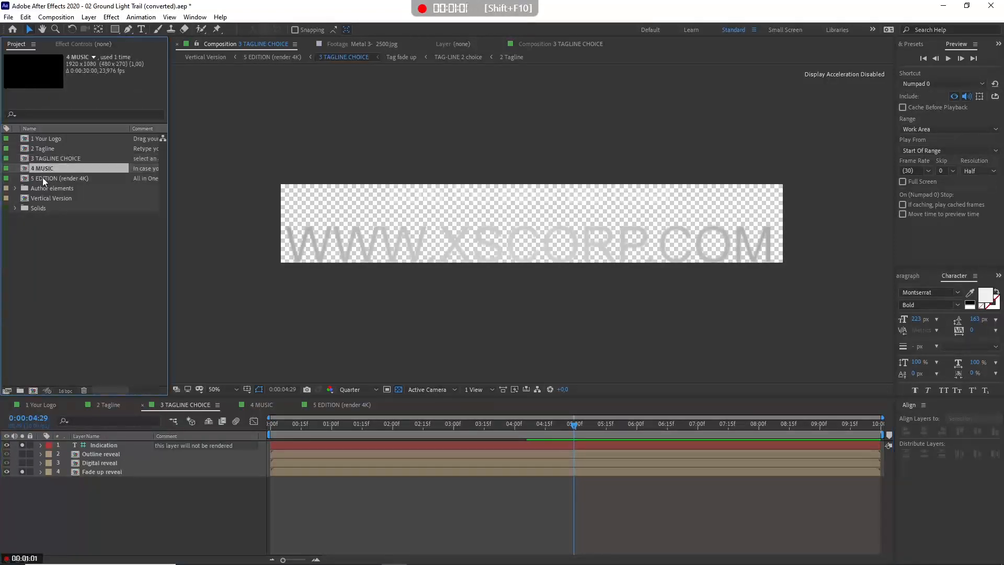
pyautogui.click(363, 404)
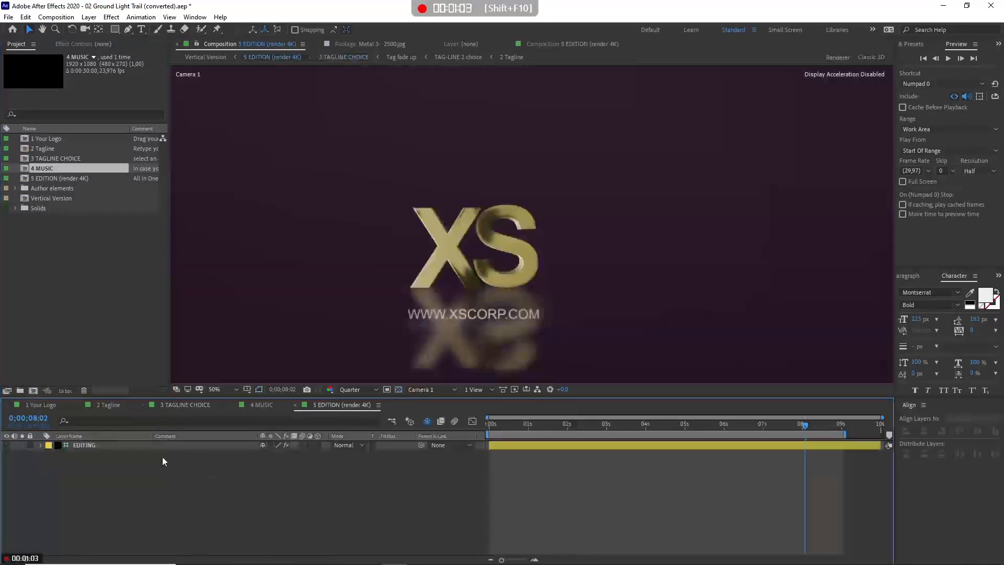
# Step: Open the 1 Your Logo composition and import the octo.png logo file into the project
pyautogui.click(50, 405)
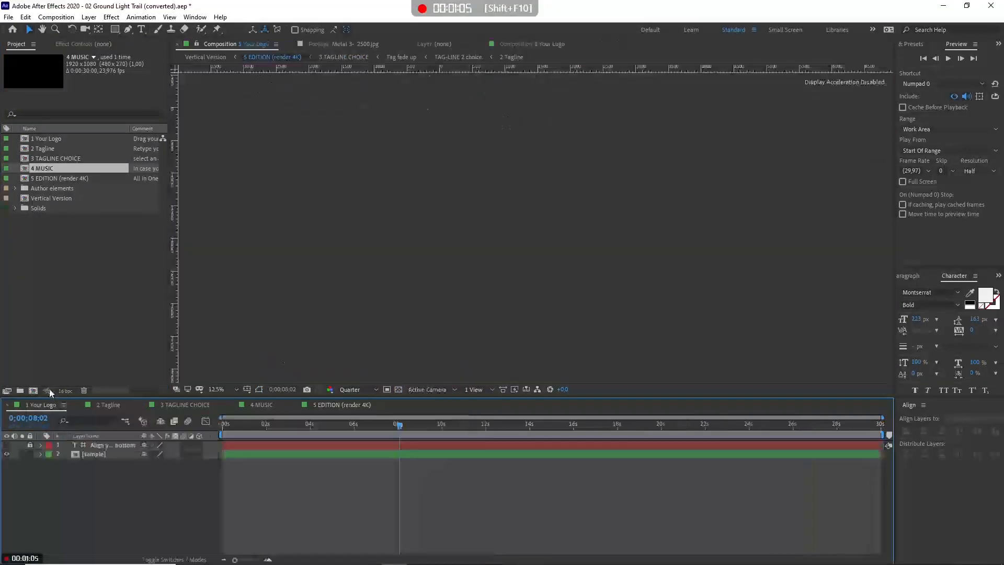
pyautogui.doubleClick(68, 277)
pyautogui.click(412, 230)
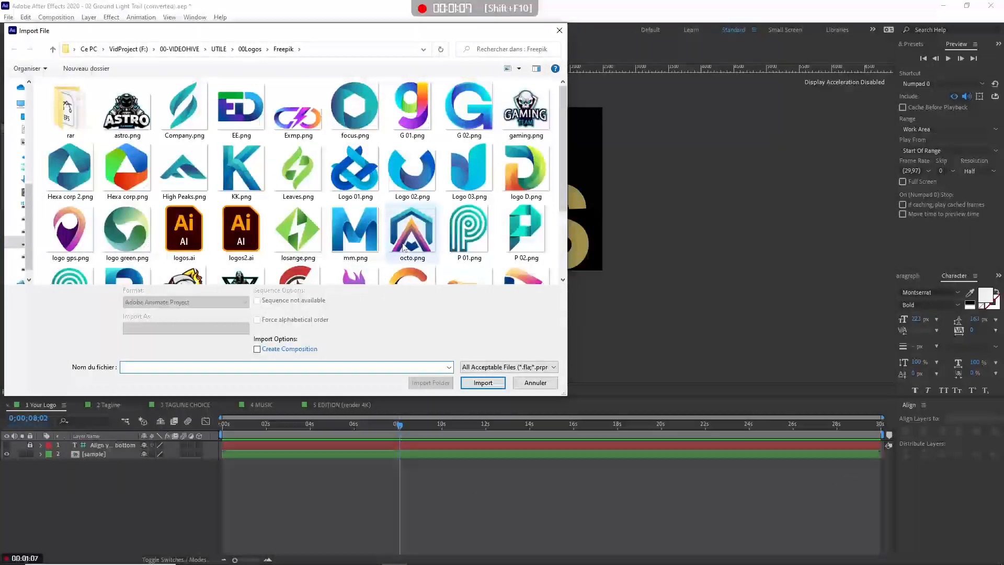
pyautogui.click(482, 374)
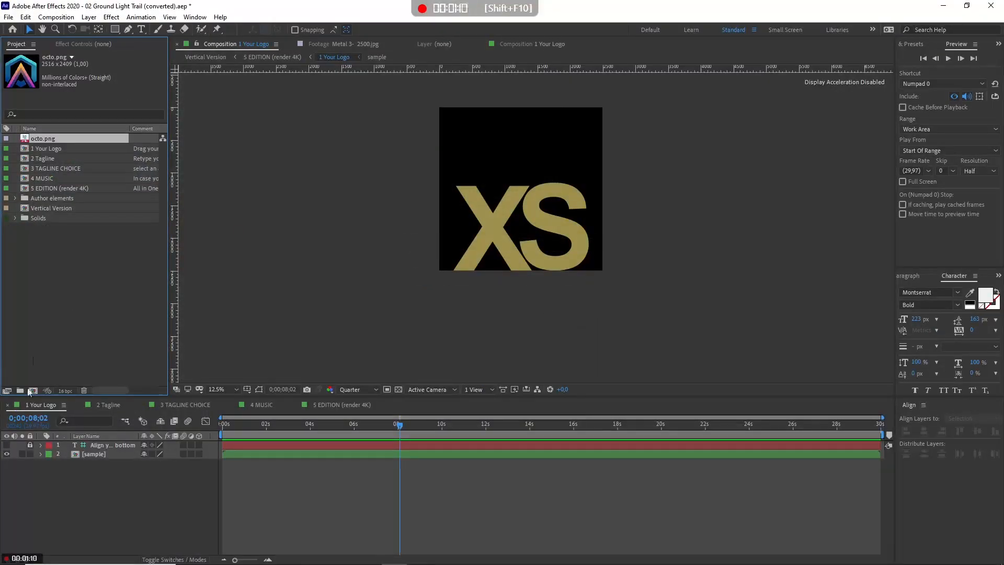
# Step: Place octo.png beneath the sample layer in 1 Your Logo, hide the sample, and move the logo down to the frame's bottom edge
pyautogui.moveTo(50, 139); pyautogui.dragTo(85, 474)
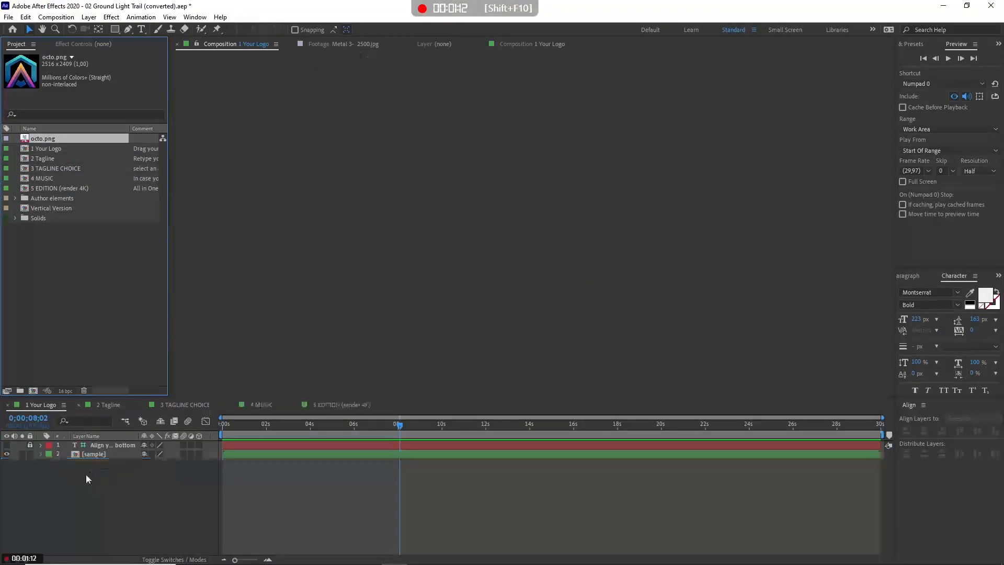
pyautogui.click(6, 454)
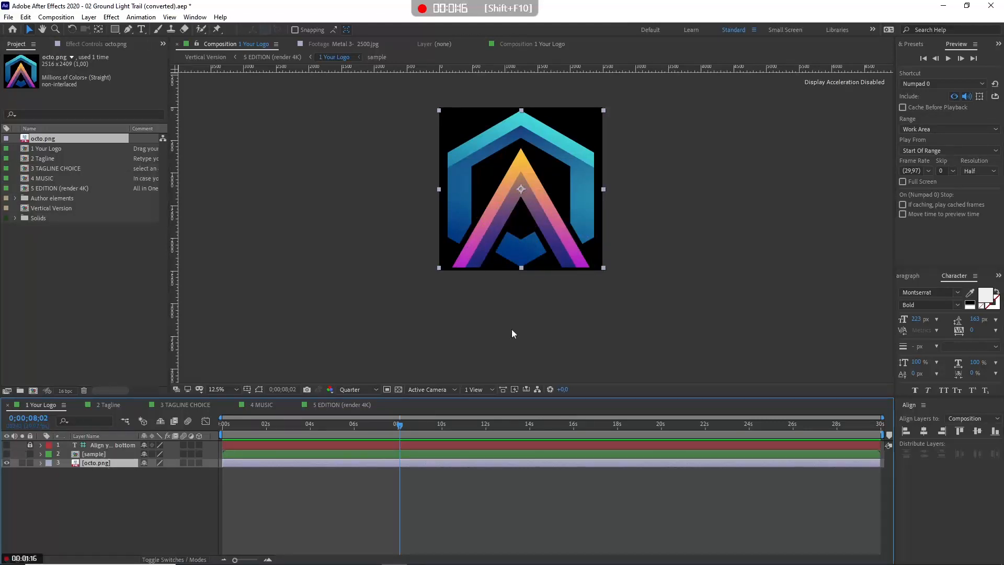
pyautogui.moveTo(525, 250); pyautogui.dragTo(524, 253)
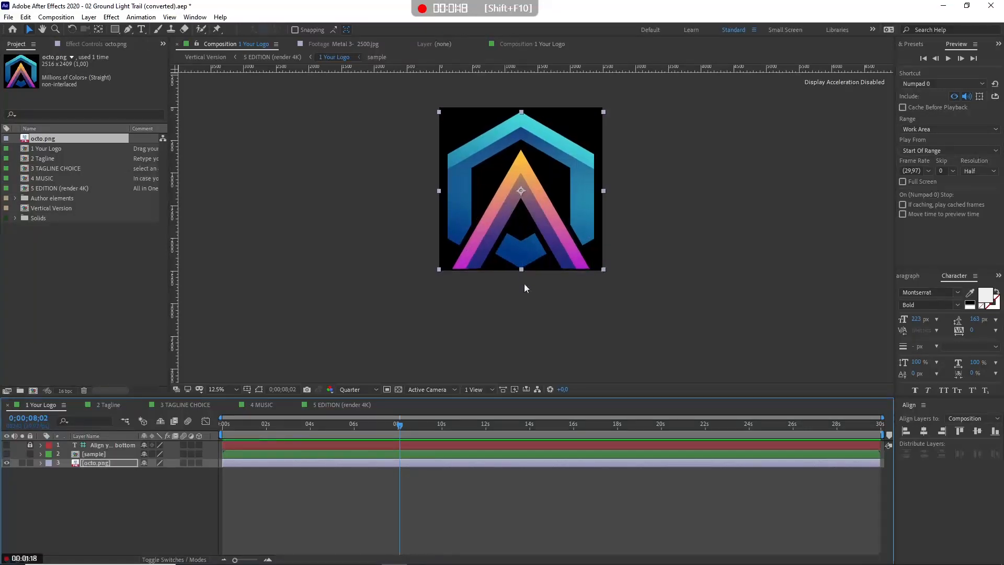
pyautogui.click(96, 480)
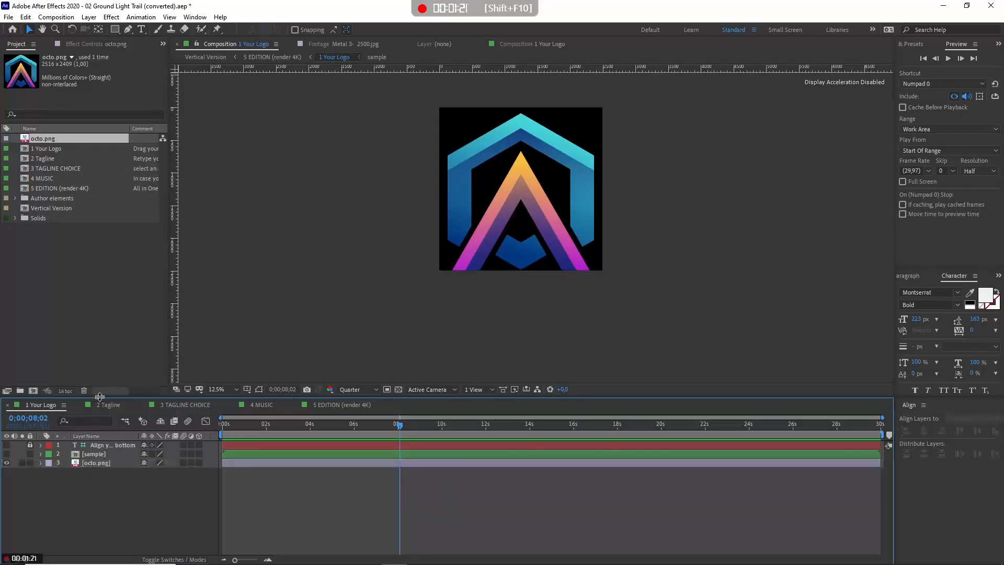
# Step: Look at the editable text in 2 Tagline, and solo Digital reveal instead of Fade up reveal in 3 TAGLINE CHOICE
pyautogui.click(103, 405)
pyautogui.click(101, 453)
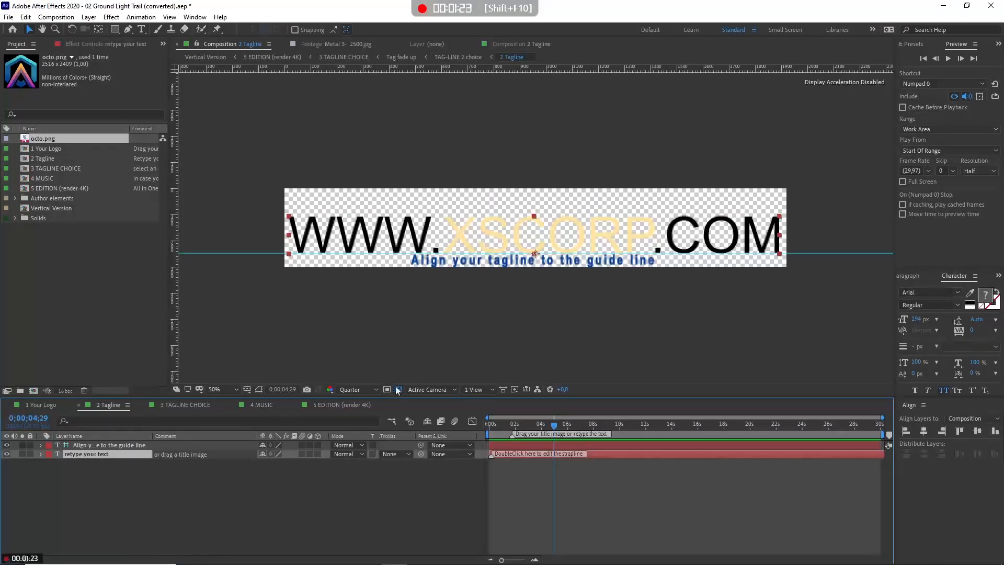
pyautogui.click(191, 405)
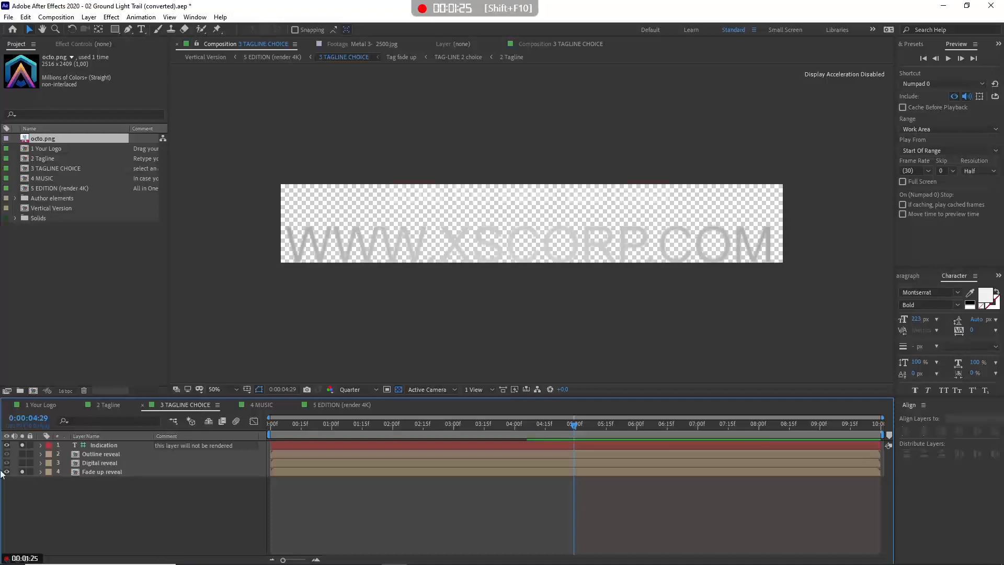
pyautogui.click(22, 471)
pyautogui.click(22, 463)
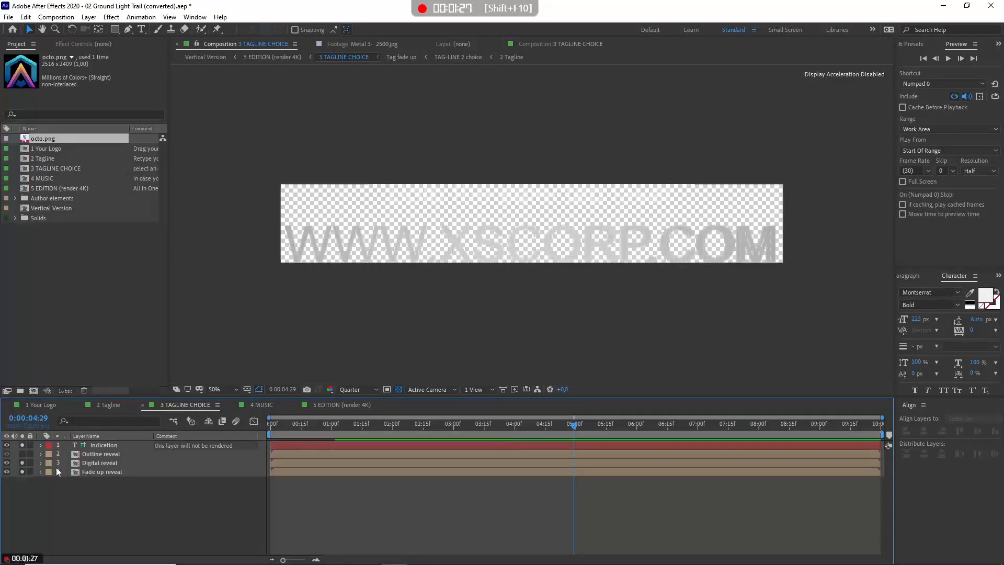
# Step: Preview the start of the digital tagline reveal and turn off the transparency grid
pyautogui.moveTo(284, 426); pyautogui.dragTo(362, 425)
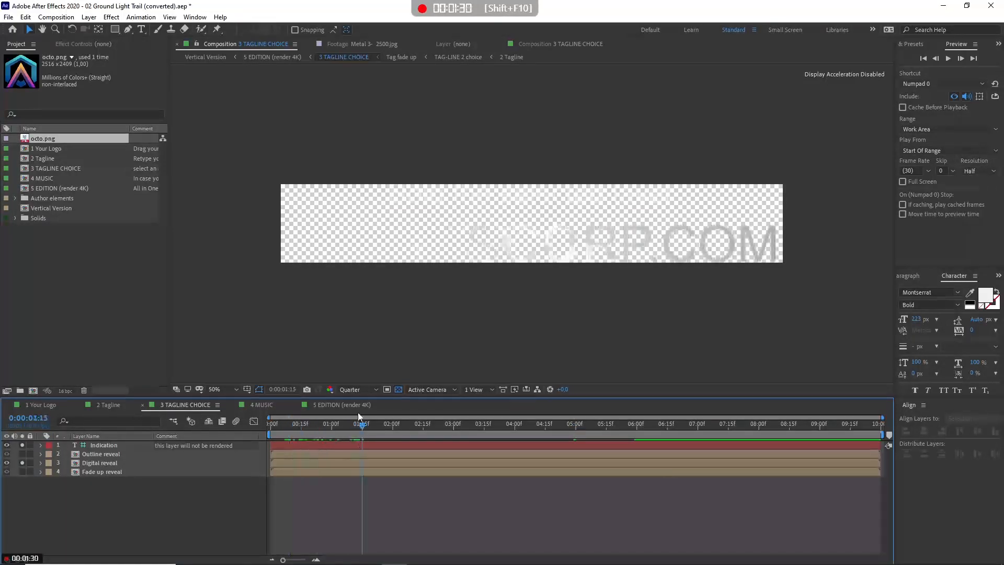
pyautogui.click(398, 390)
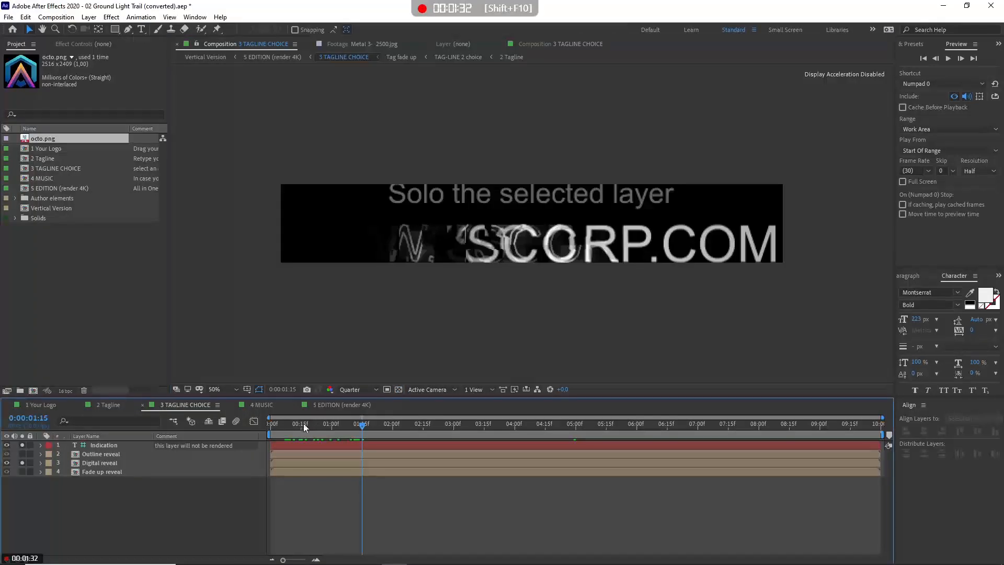
pyautogui.click(321, 426)
# Step: Look at the 4 MUSIC composition, and show the effect controls of the EDITING layer in 5 EDITION (render 4K)
pyautogui.click(262, 404)
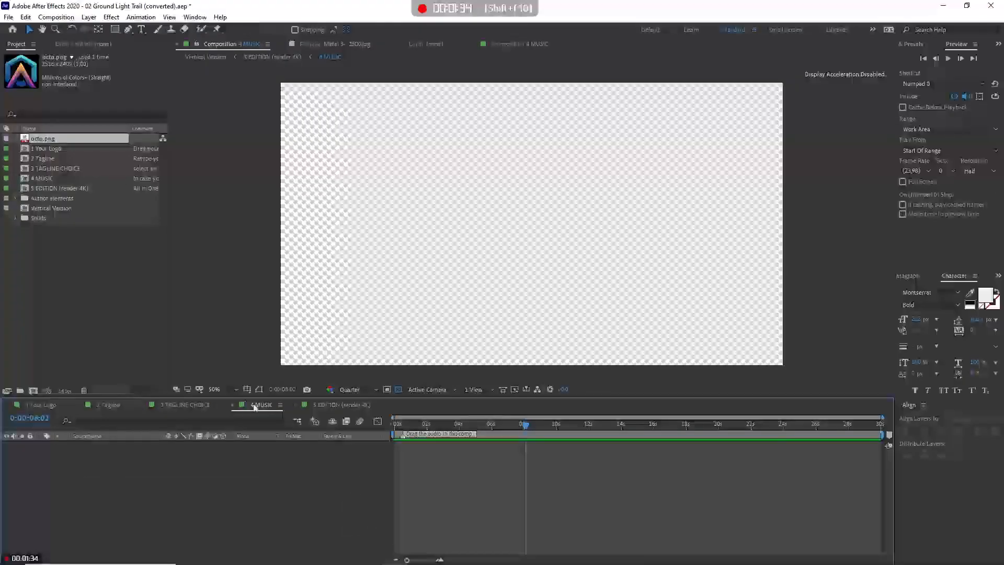
pyautogui.click(340, 404)
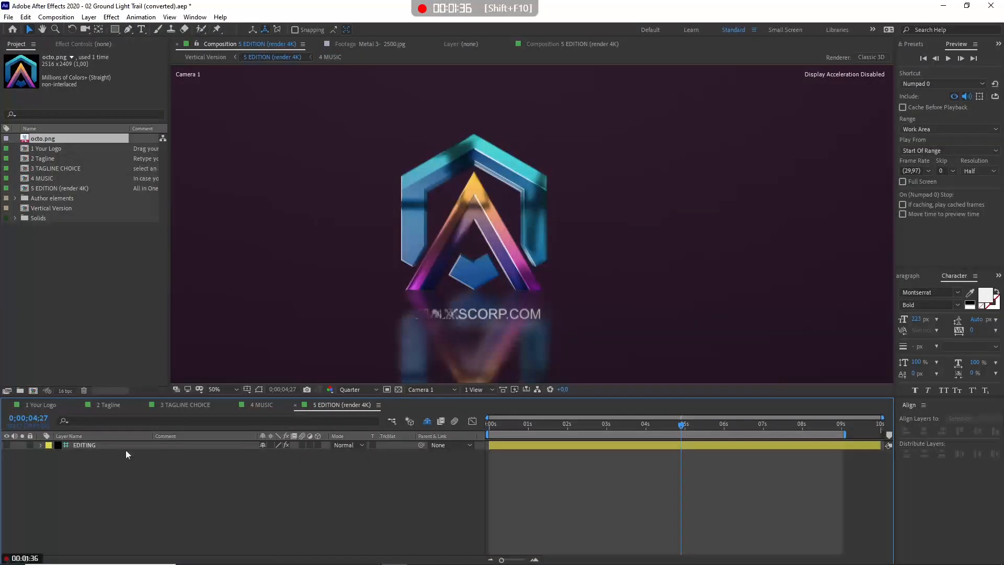
pyautogui.click(79, 447)
pyautogui.click(76, 45)
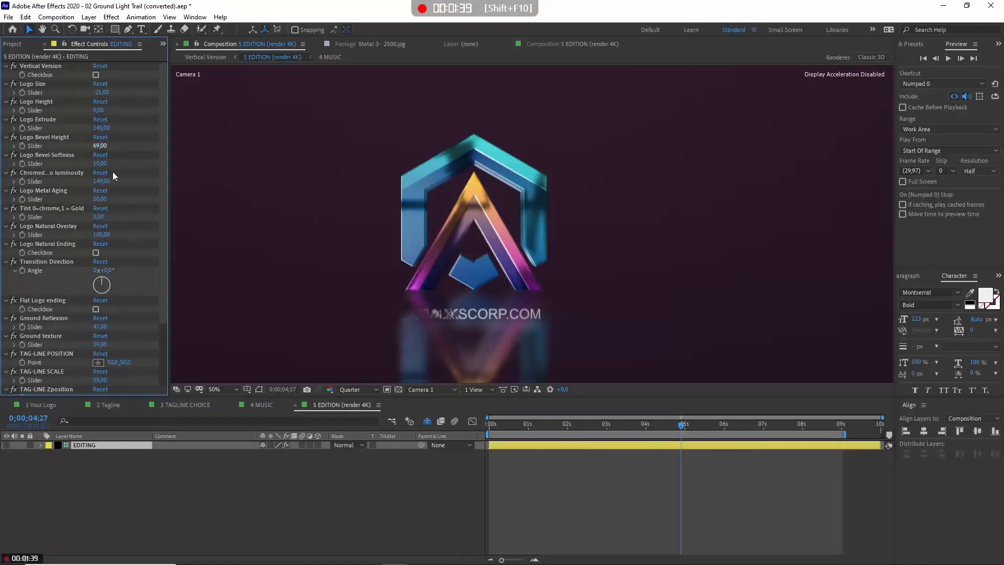
# Step: Enable the Vertical Version option on the EDITING layer and view the result in the Vertical Version composition
pyautogui.click(48, 67)
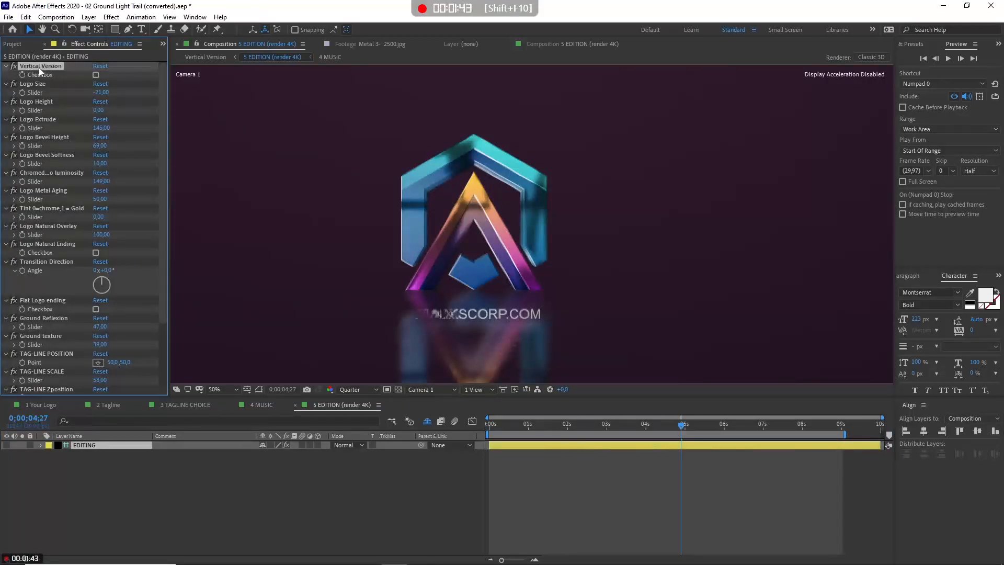
pyautogui.click(95, 75)
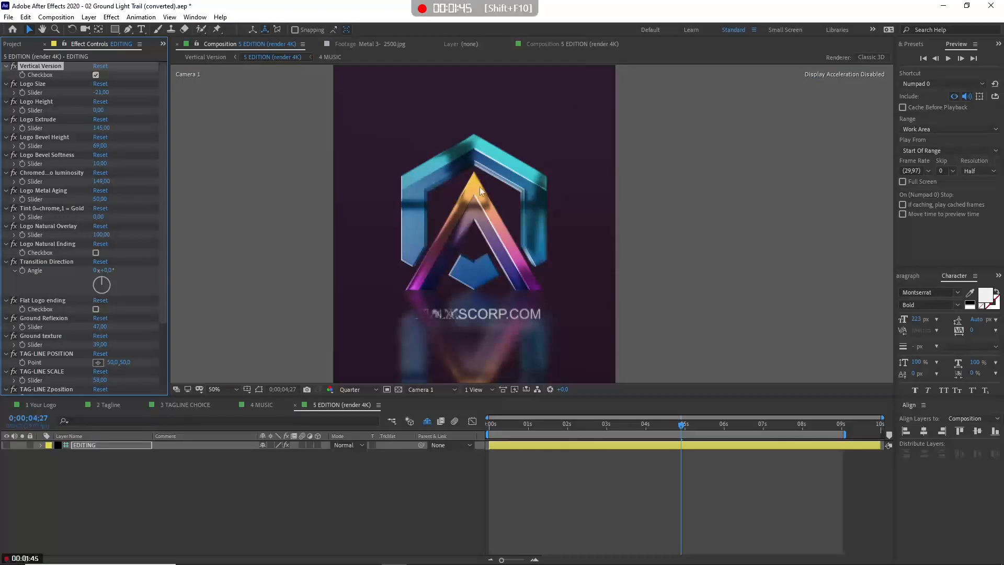
pyautogui.scroll(-4, 492, 188)
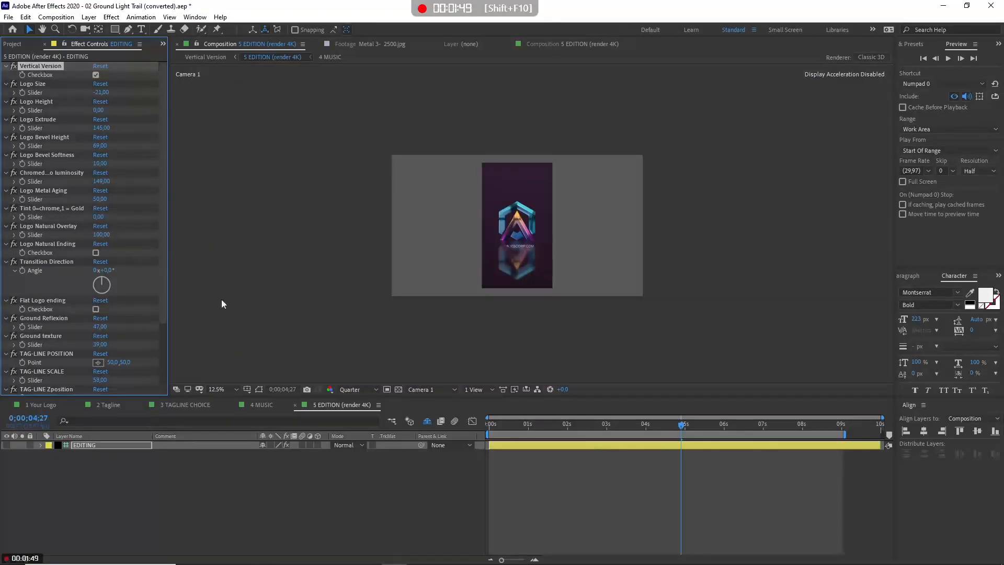
pyautogui.click(16, 44)
pyautogui.doubleClick(41, 207)
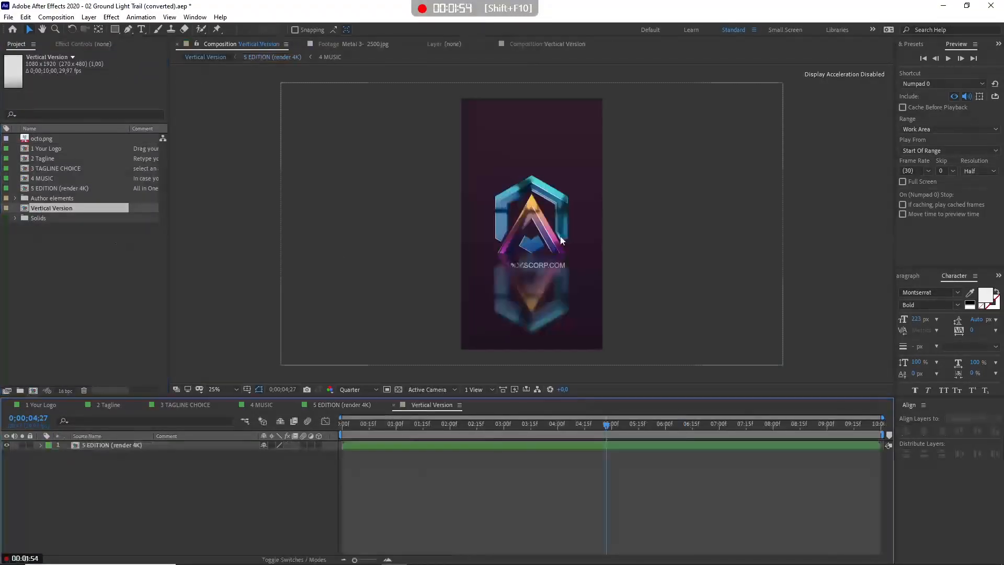
# Step: Return to 5 EDITION (render 4K) and disable the Vertical Version option on the EDITING layer
pyautogui.click(341, 404)
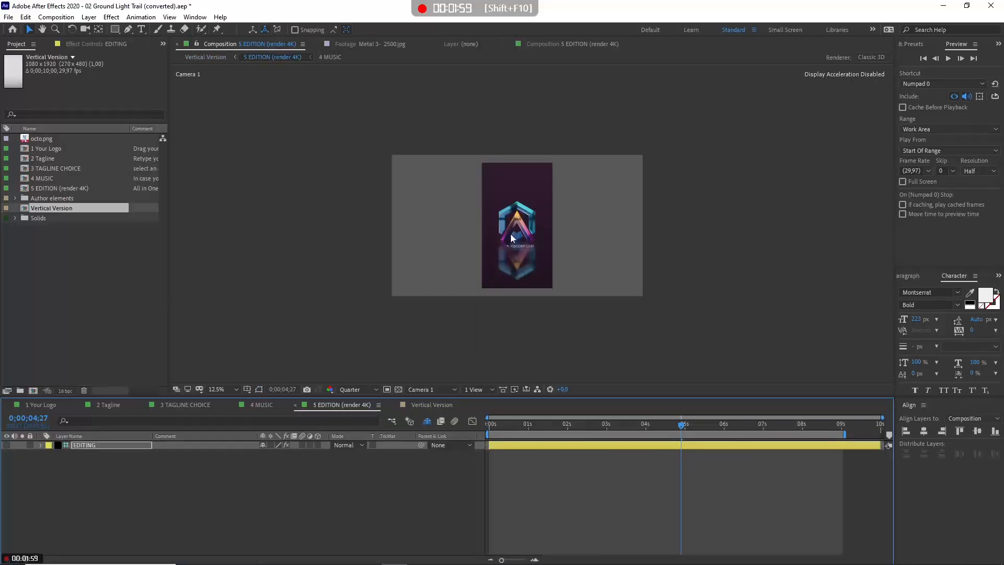
pyautogui.click(75, 45)
pyautogui.click(96, 75)
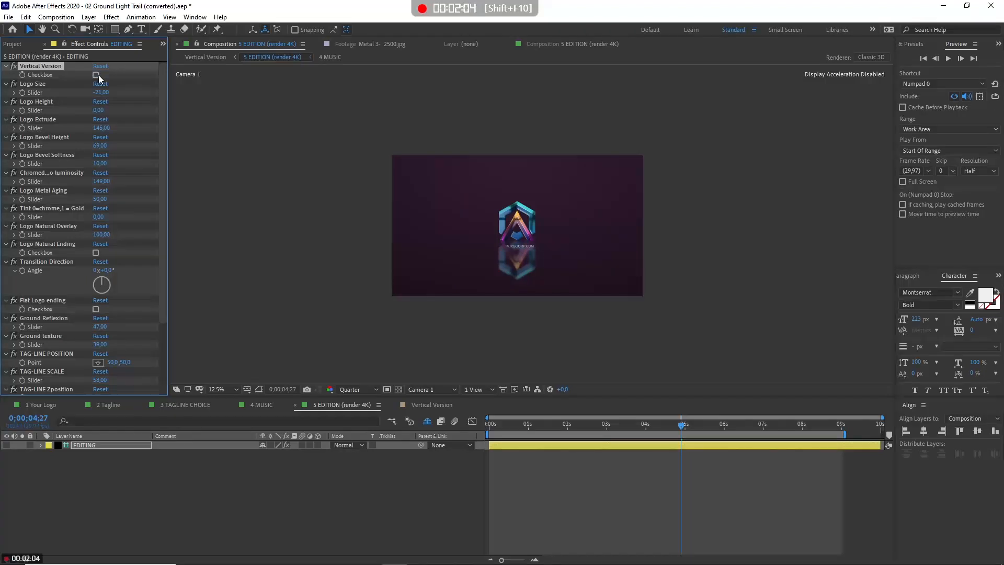
# Step: Try a different Logo Height on the EDITING layer and reset it to its default
pyautogui.click(40, 85)
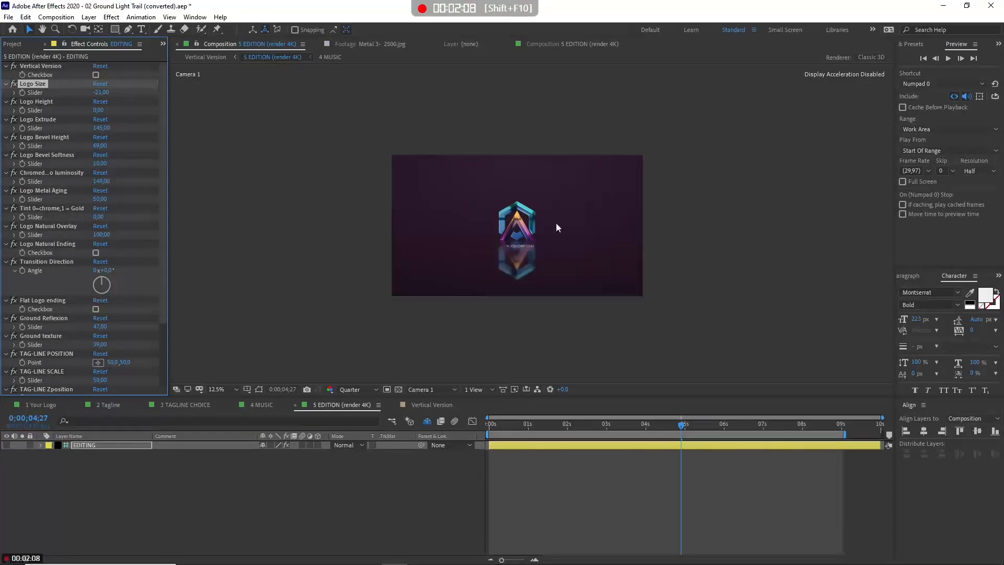
pyautogui.press('.')
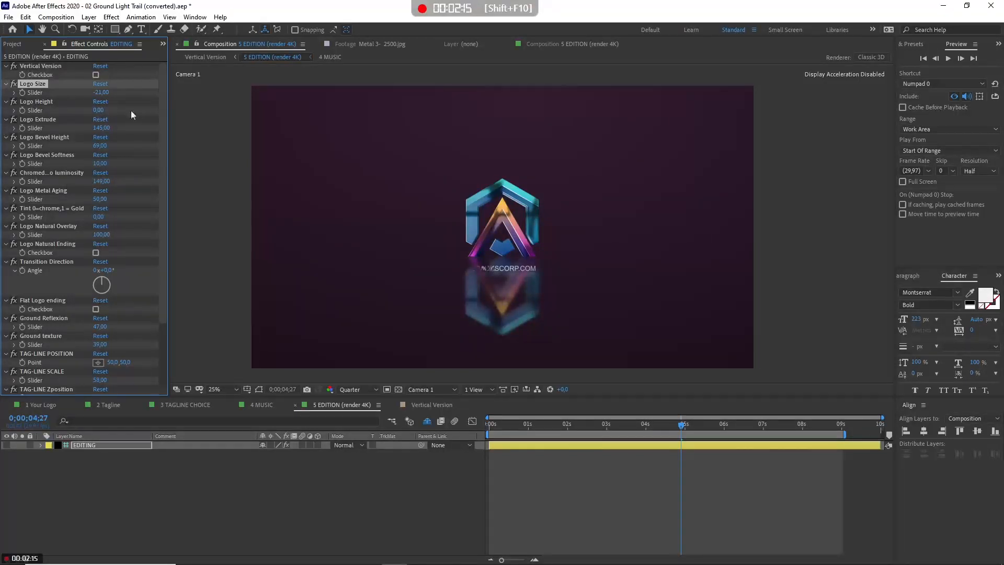
pyautogui.moveTo(102, 112); pyautogui.dragTo(200, 120)
pyautogui.click(100, 102)
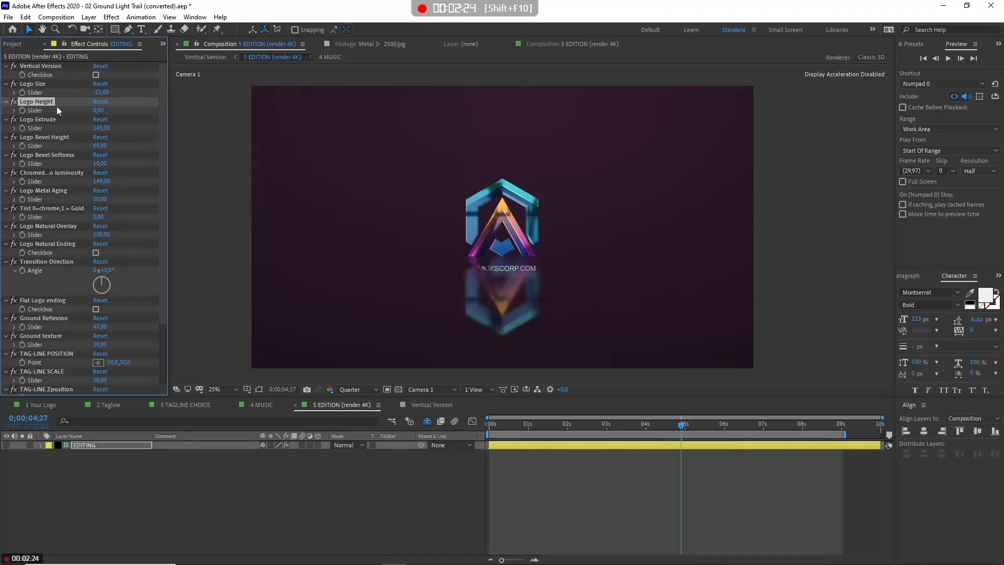
# Step: Set the Logo Extrude to 177 on the EDITING layer and inspect the logo's bevel up close
pyautogui.click(51, 118)
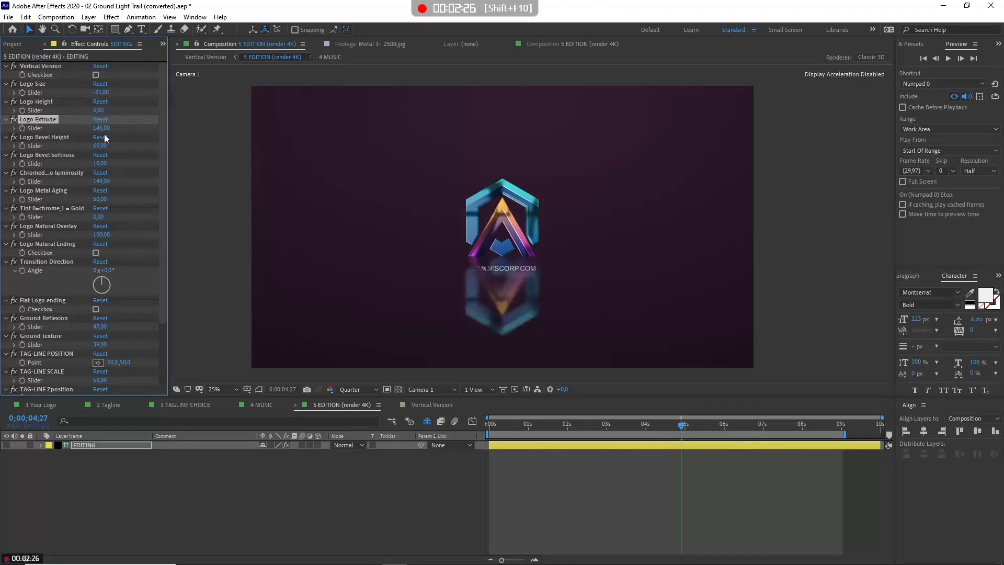
pyautogui.moveTo(103, 131); pyautogui.dragTo(126, 139)
pyautogui.click(58, 138)
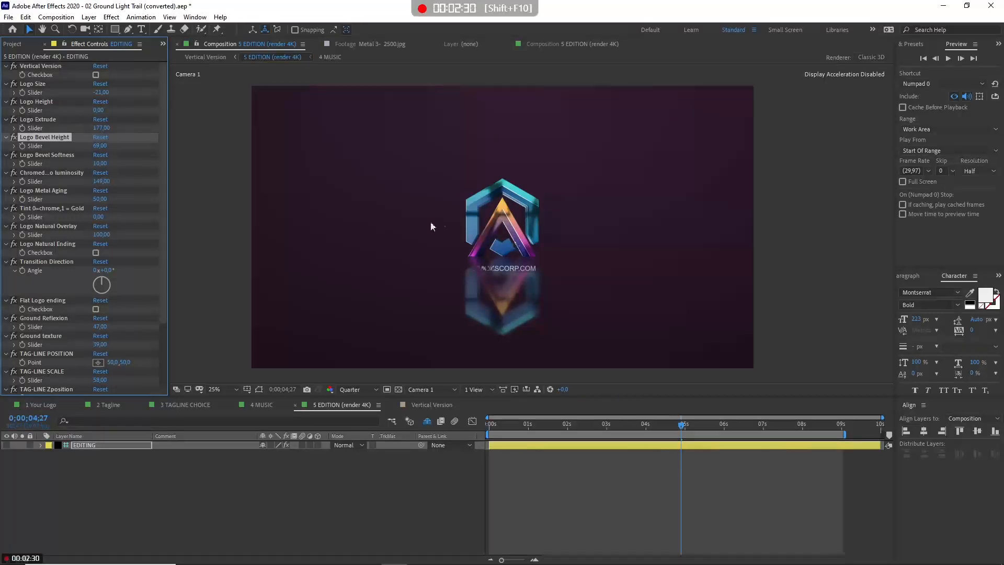
pyautogui.scroll(2, 431, 221)
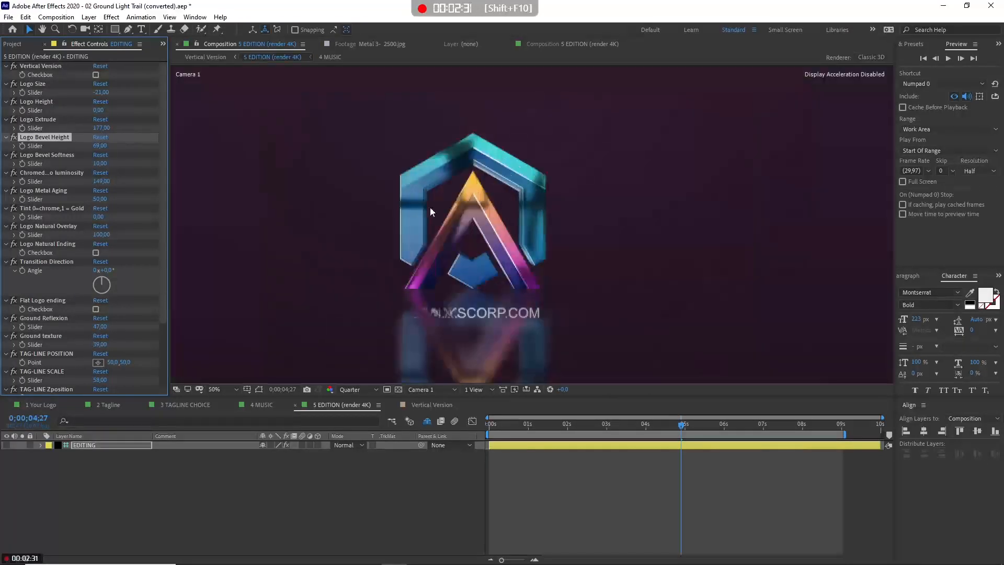
# Step: Set the chromed logo luminosity to 183 and the Logo Metal Aging to 79 on the EDITING layer
pyautogui.click(62, 155)
pyautogui.click(41, 175)
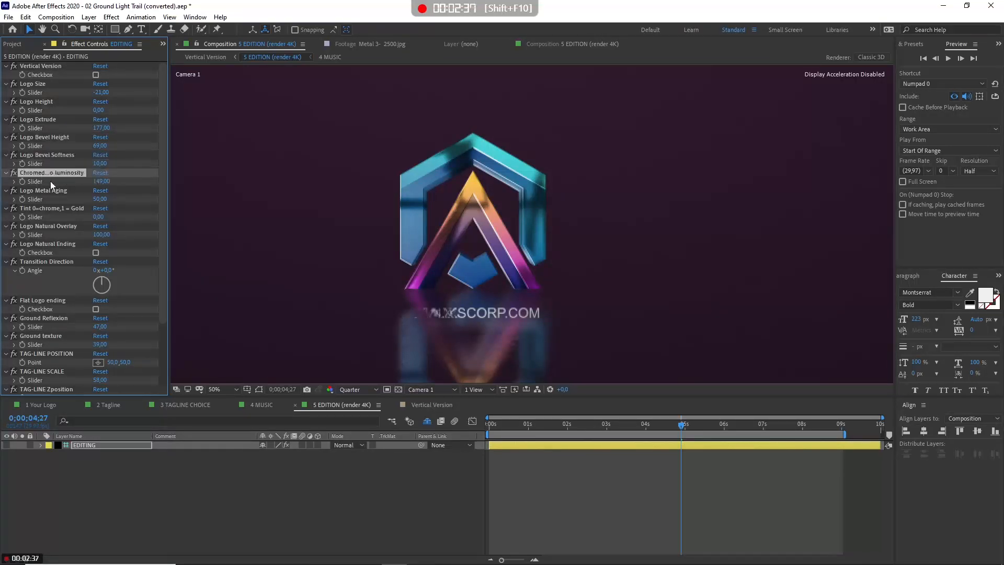
pyautogui.moveTo(94, 183)
pyautogui.mouseDown()
pyautogui.moveTo(118, 184)
pyautogui.moveTo(78, 183)
pyautogui.moveTo(104, 184)
pyautogui.mouseUp()
pyautogui.click(549, 425)
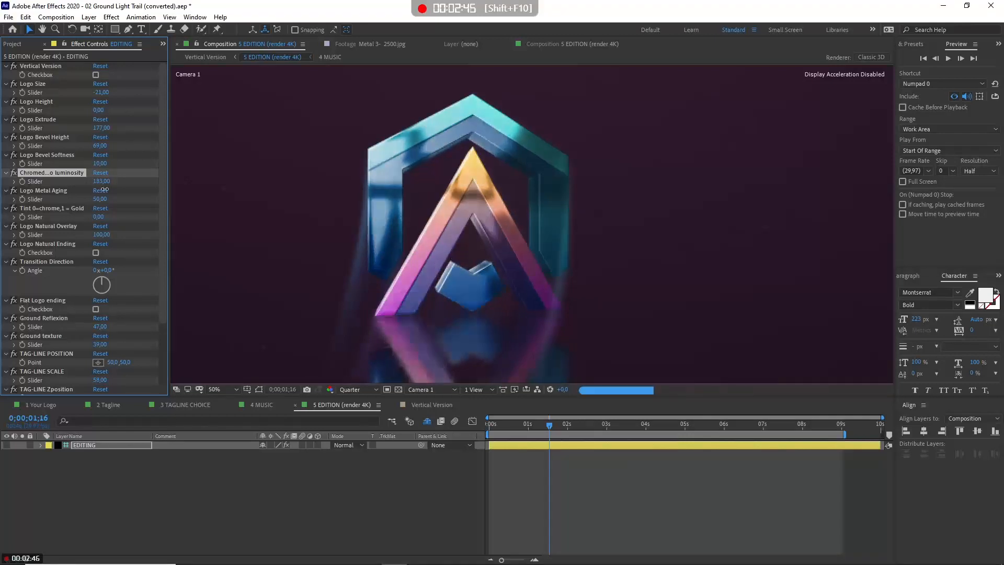
pyautogui.click(51, 194)
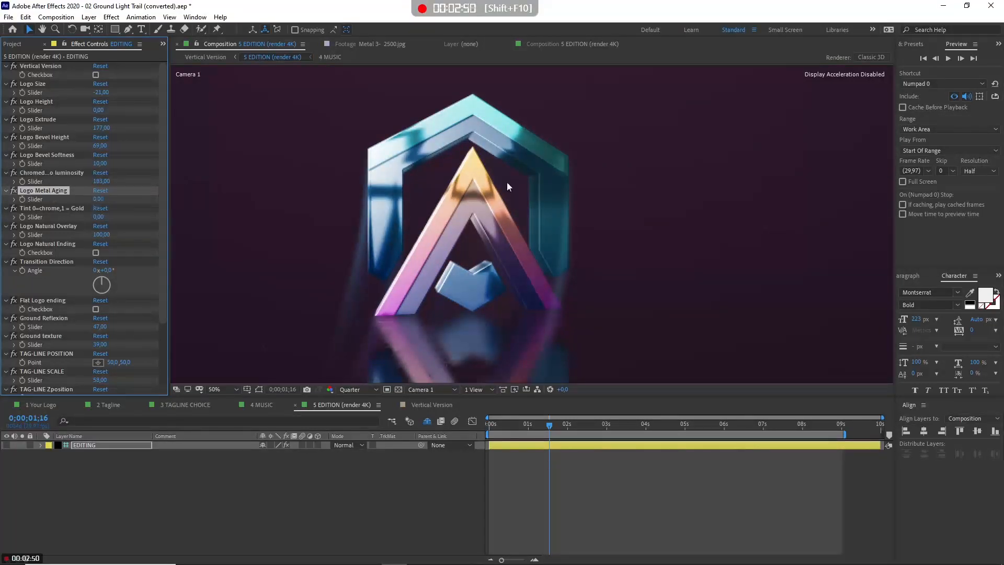
pyautogui.moveTo(100, 198); pyautogui.dragTo(153, 206)
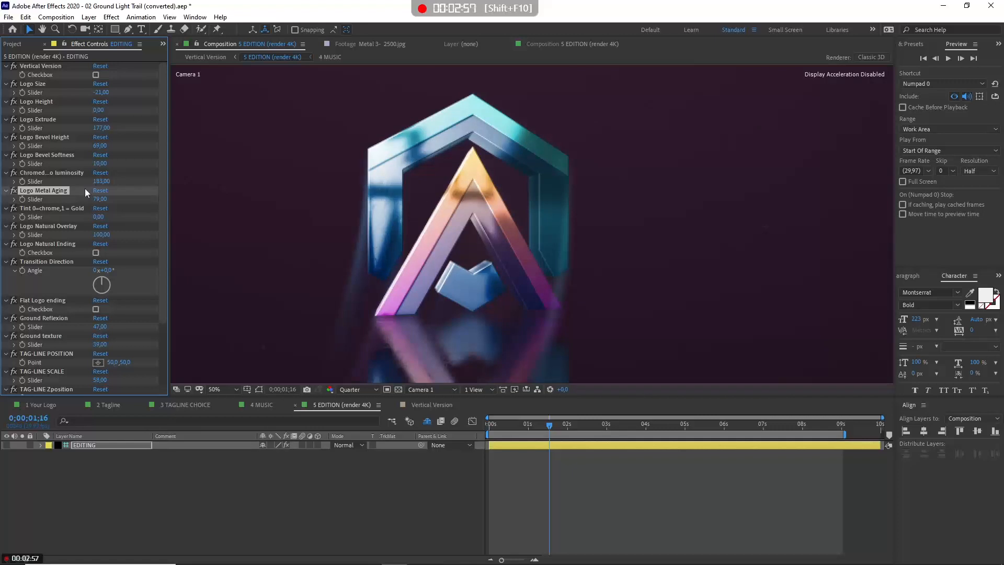
# Step: Reset the Logo Natural Overlay and try a gold logo by setting the Tint to 1
pyautogui.click(39, 208)
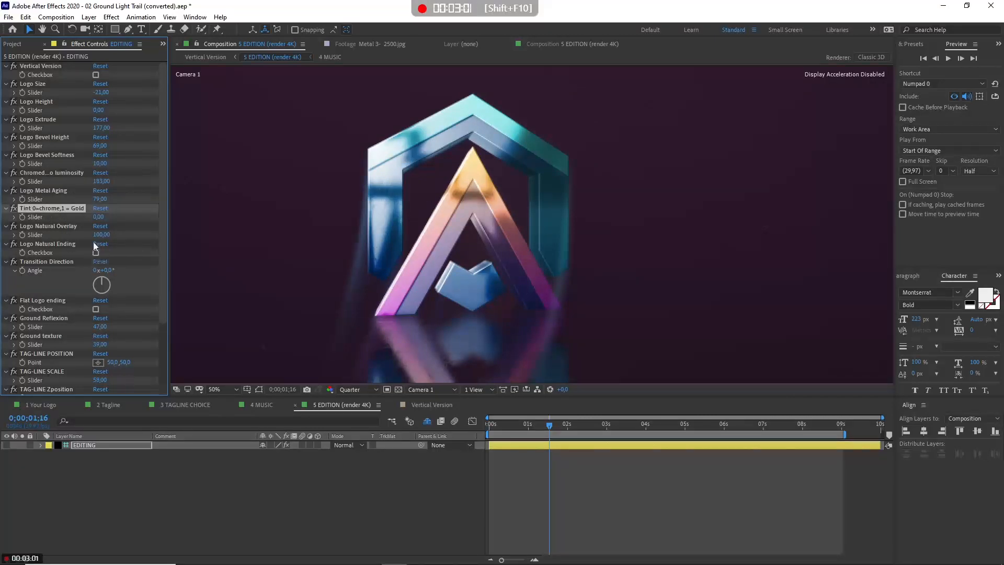
pyautogui.click(99, 226)
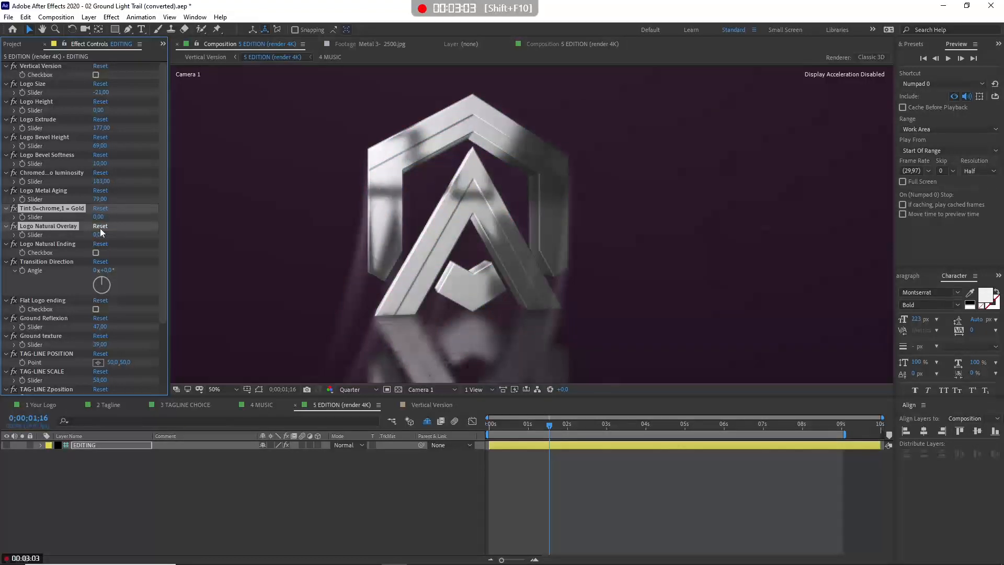
pyautogui.click(143, 216)
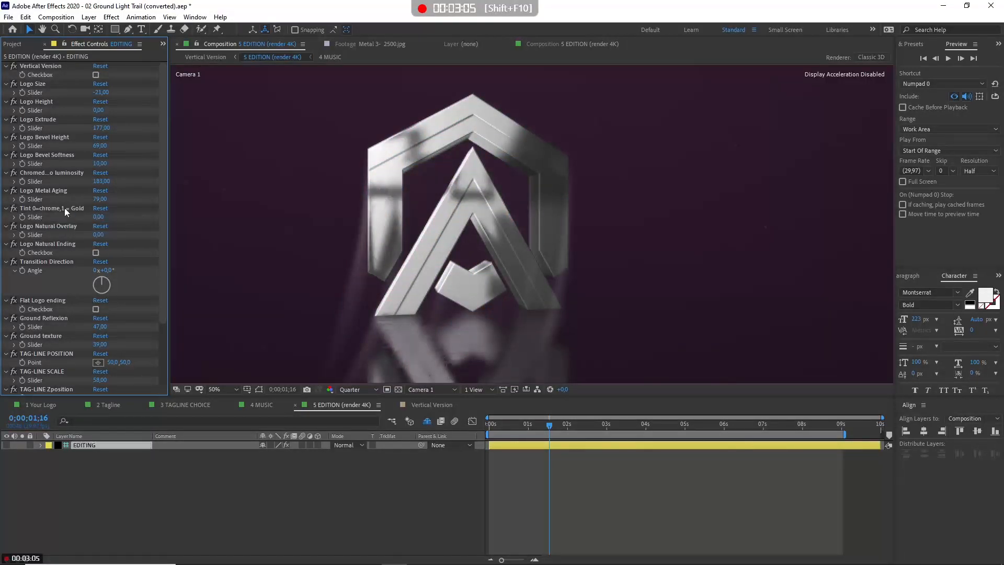
pyautogui.click(95, 217)
pyautogui.write('1')
pyautogui.press('Return')
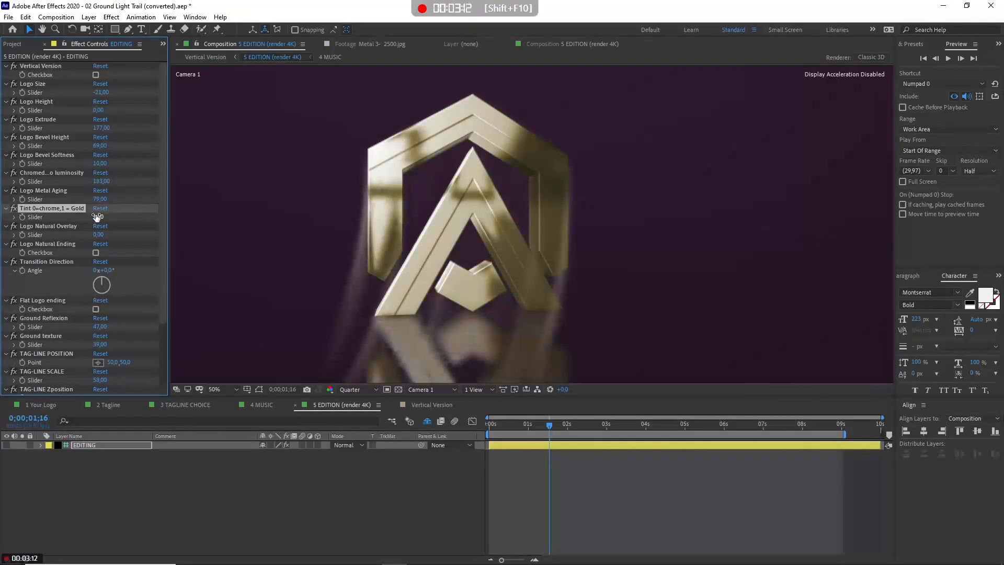
# Step: Reset the Tint to chrome and check the logo at several points of the animation up to 0;00;07;07
pyautogui.click(101, 208)
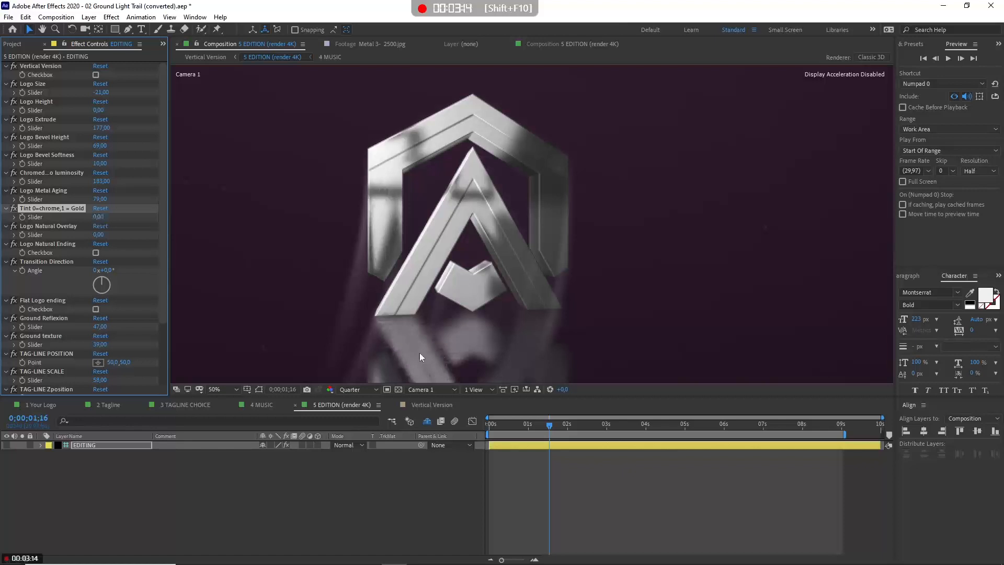
pyautogui.click(592, 425)
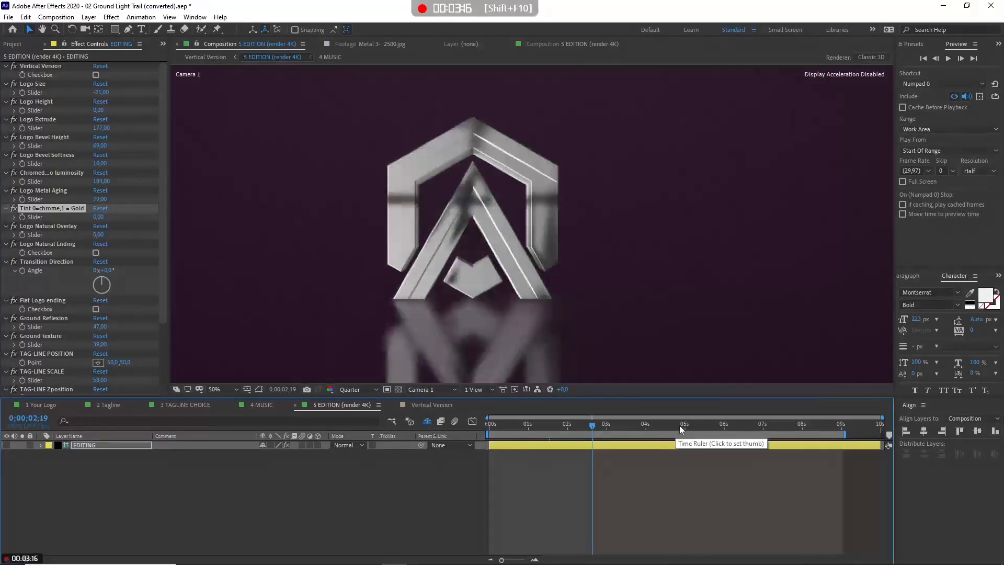
pyautogui.click(699, 425)
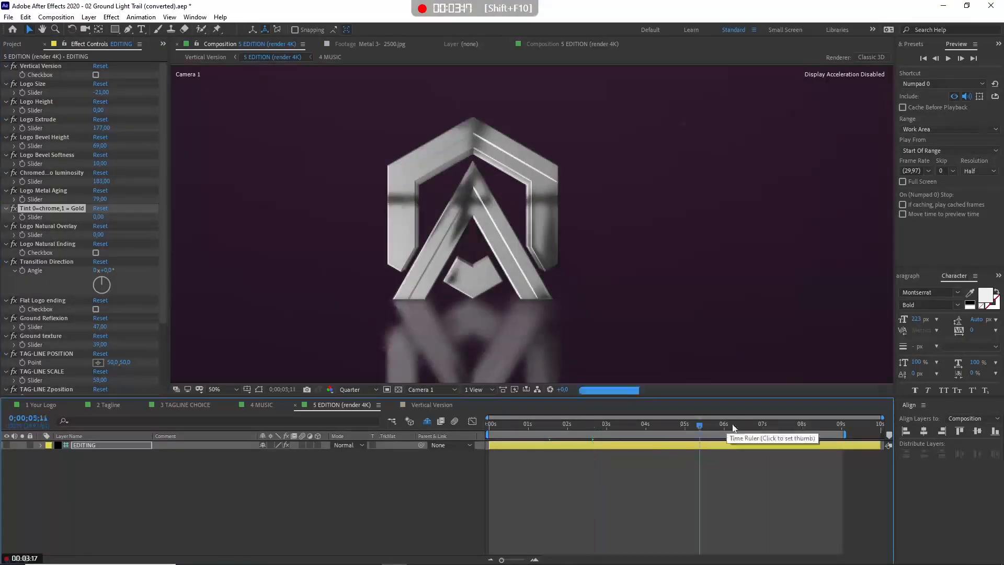
pyautogui.click(772, 425)
# Step: Set the Tint back to 1 for gold and view the logo at 0;00;01;09
pyautogui.click(98, 217)
pyautogui.write('1')
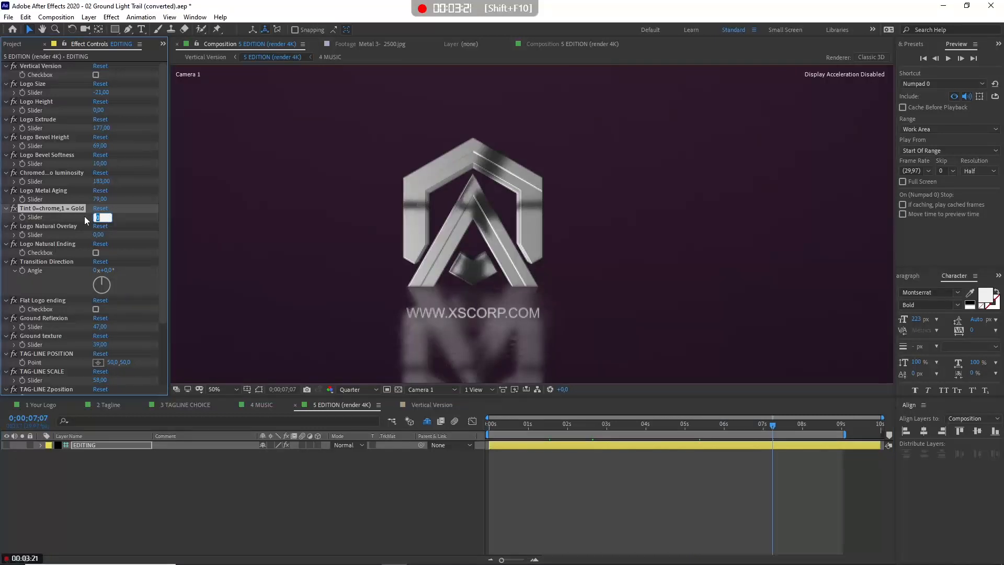
pyautogui.press('Return')
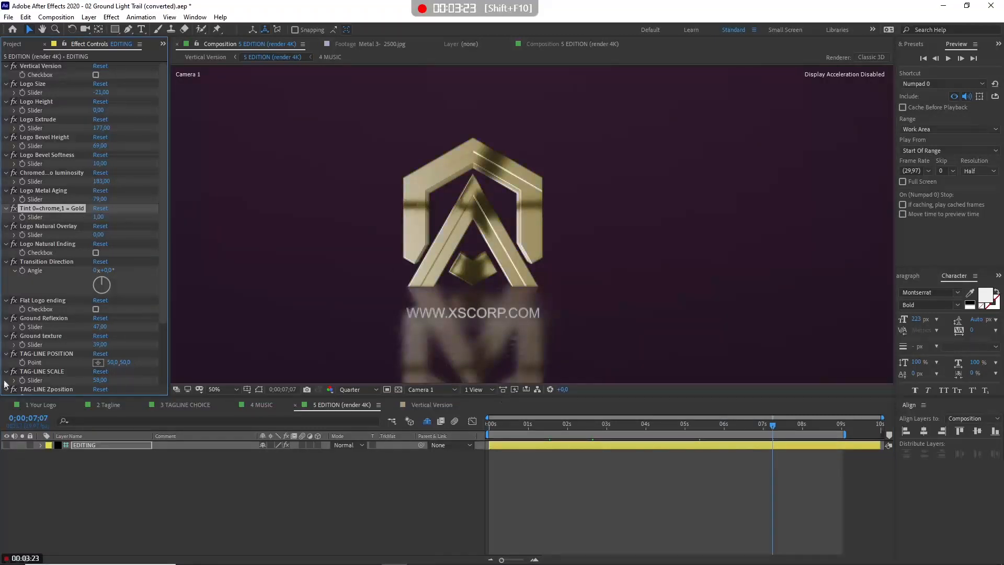
pyautogui.click(540, 426)
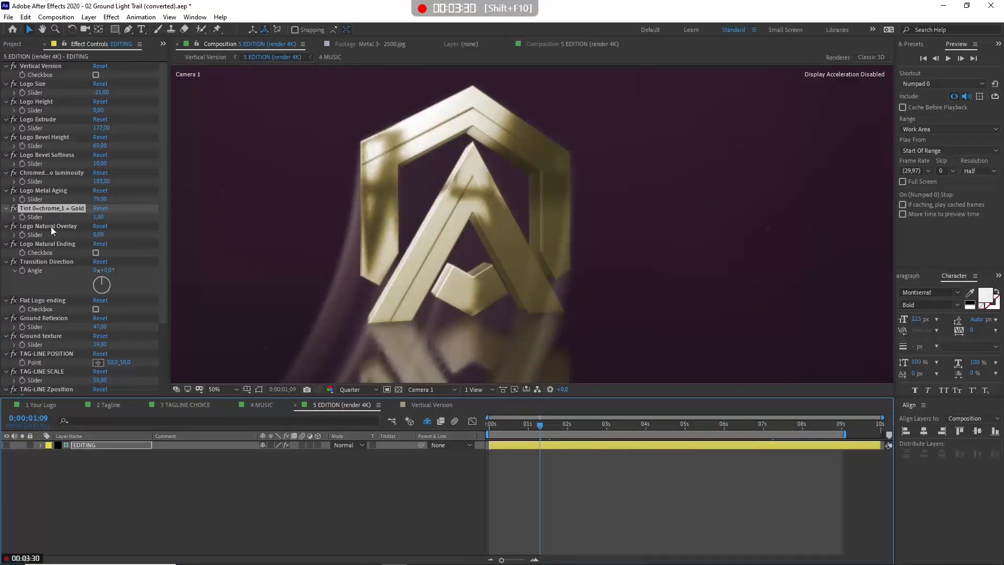
# Step: Try a Logo Natural Overlay of 70 with the Tint reset, and check the logo early and late in the animation
pyautogui.moveTo(95, 234); pyautogui.dragTo(134, 236)
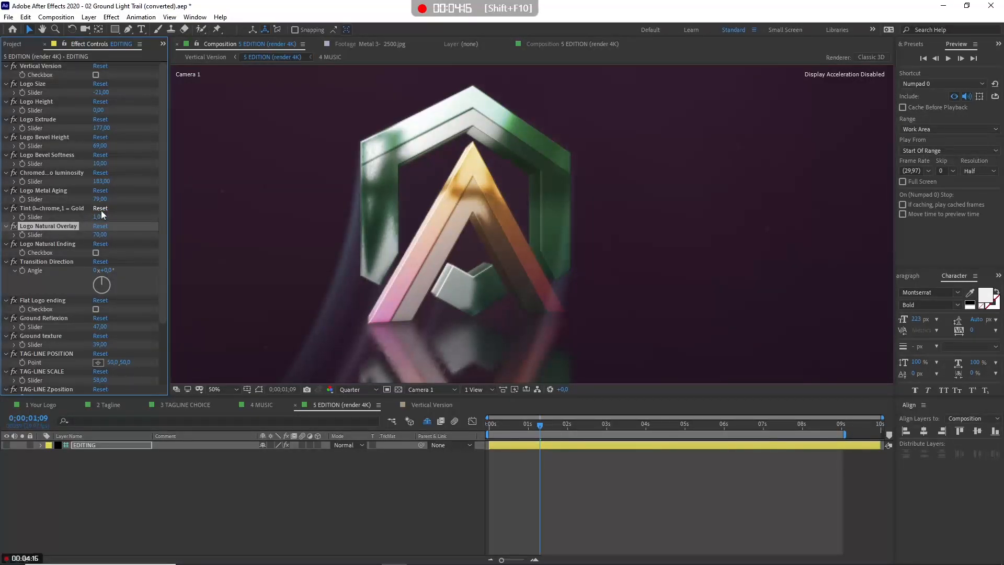
pyautogui.click(101, 209)
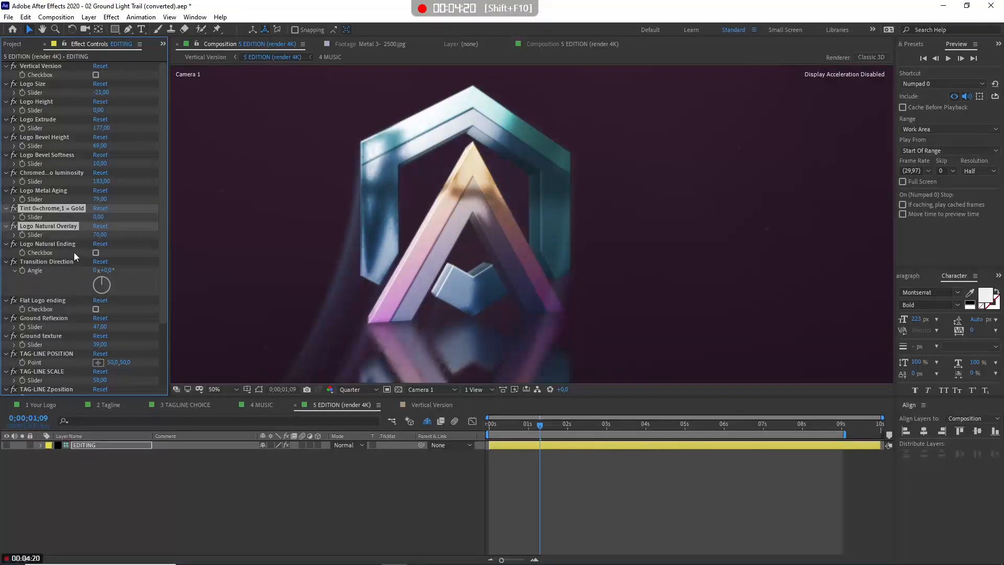
pyautogui.click(586, 422)
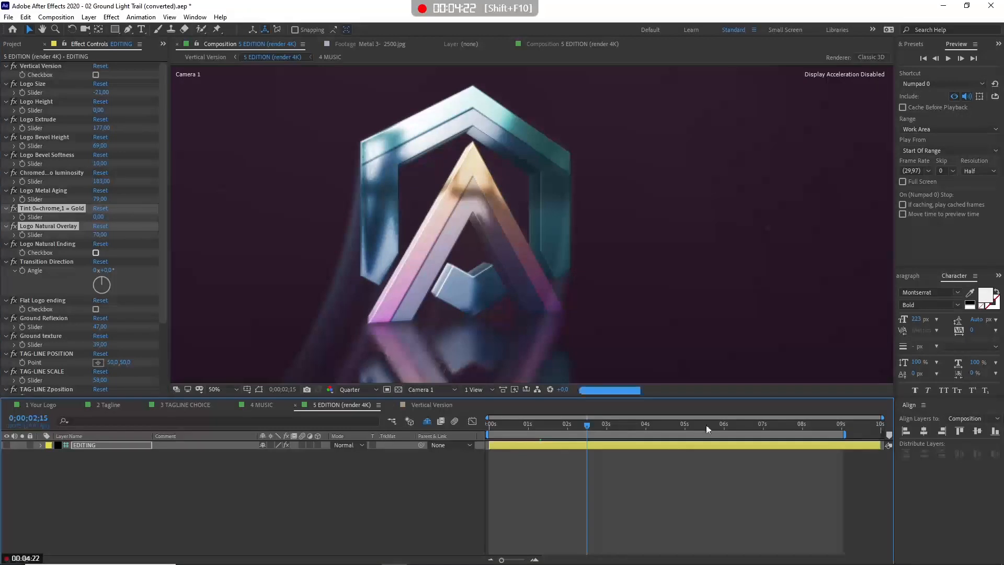
pyautogui.click(777, 423)
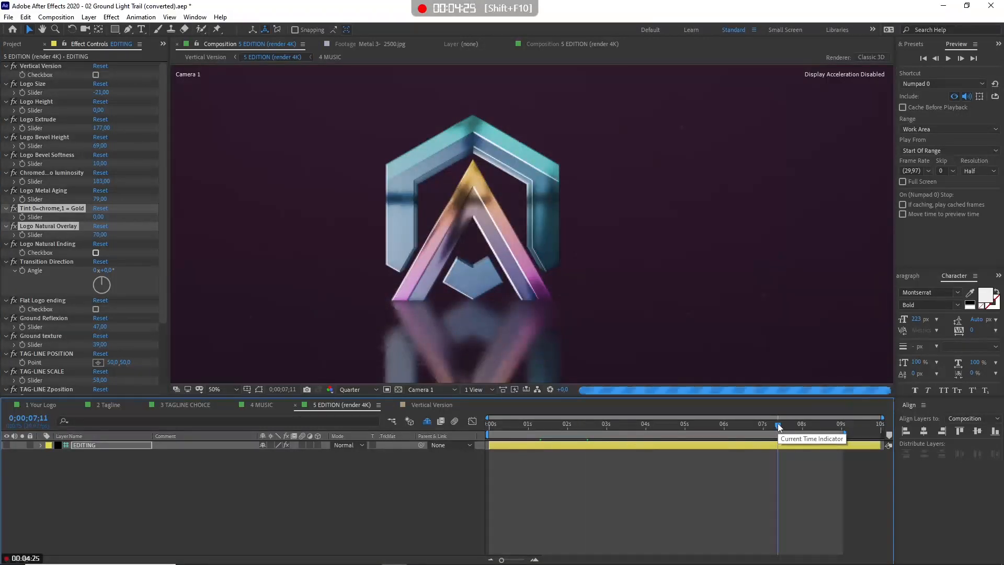
pyautogui.click(560, 424)
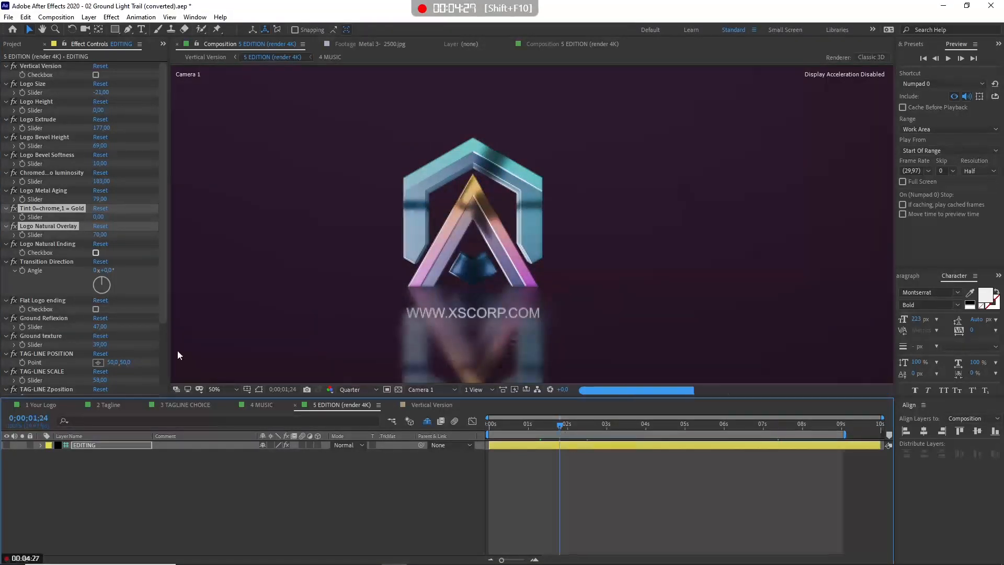
# Step: Try the Logo Natural Ending option and preview its transition up to 0;00;06;18
pyautogui.click(45, 246)
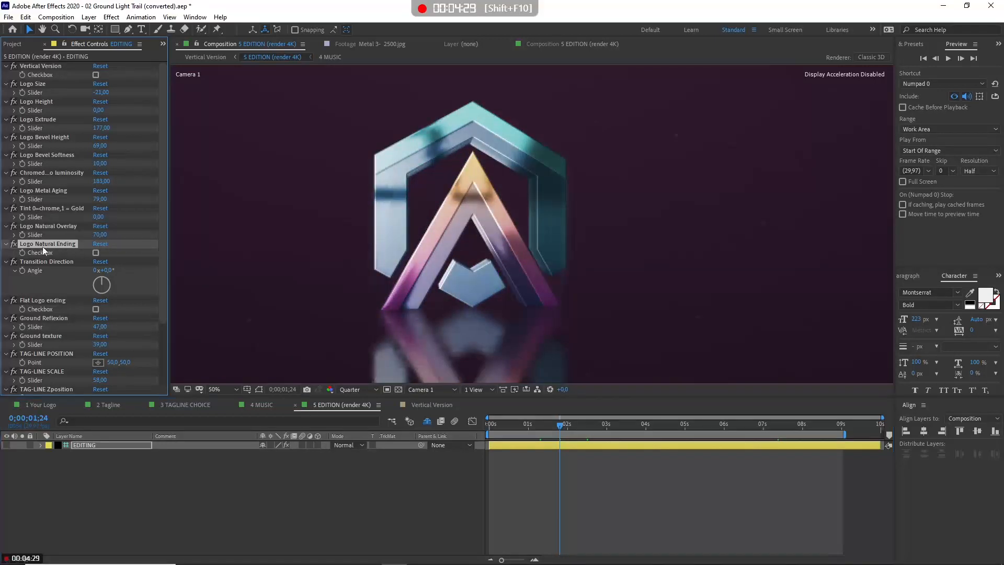
pyautogui.click(95, 253)
pyautogui.moveTo(641, 427); pyautogui.dragTo(747, 428)
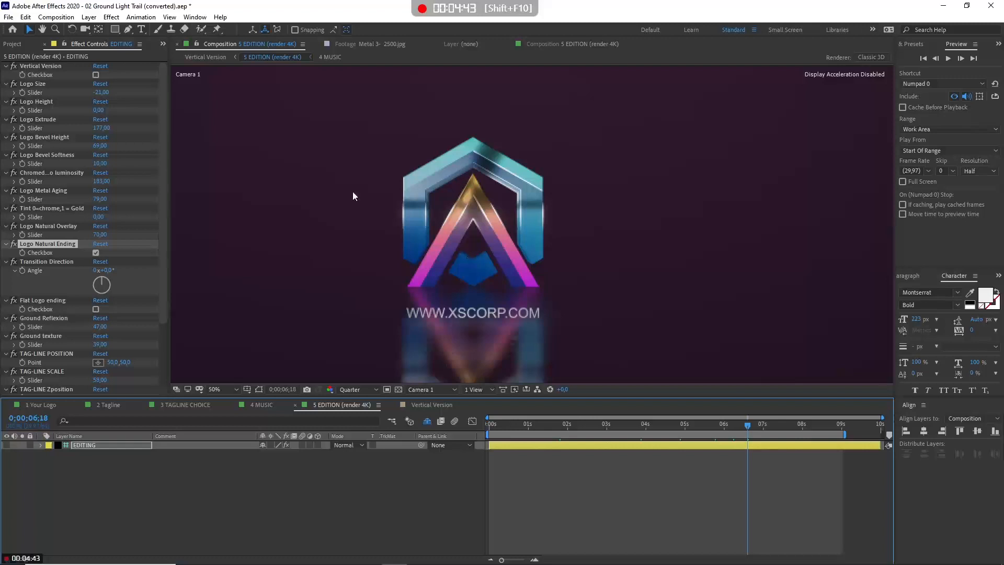
# Step: Set the Transition Direction angle to 55° and view the ending at 0;00;08;08
pyautogui.moveTo(106, 275); pyautogui.dragTo(135, 275)
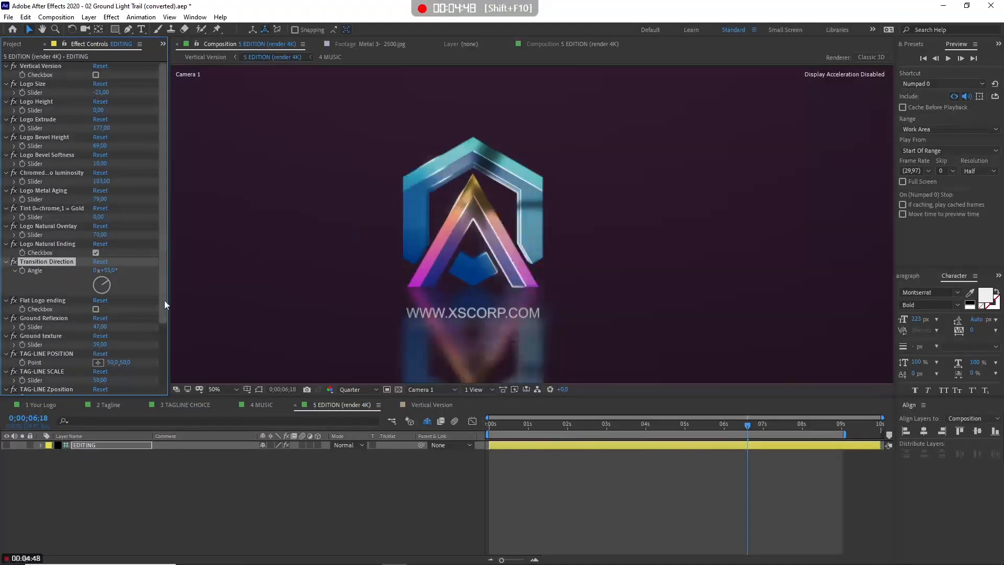
pyautogui.click(783, 428)
pyautogui.click(812, 425)
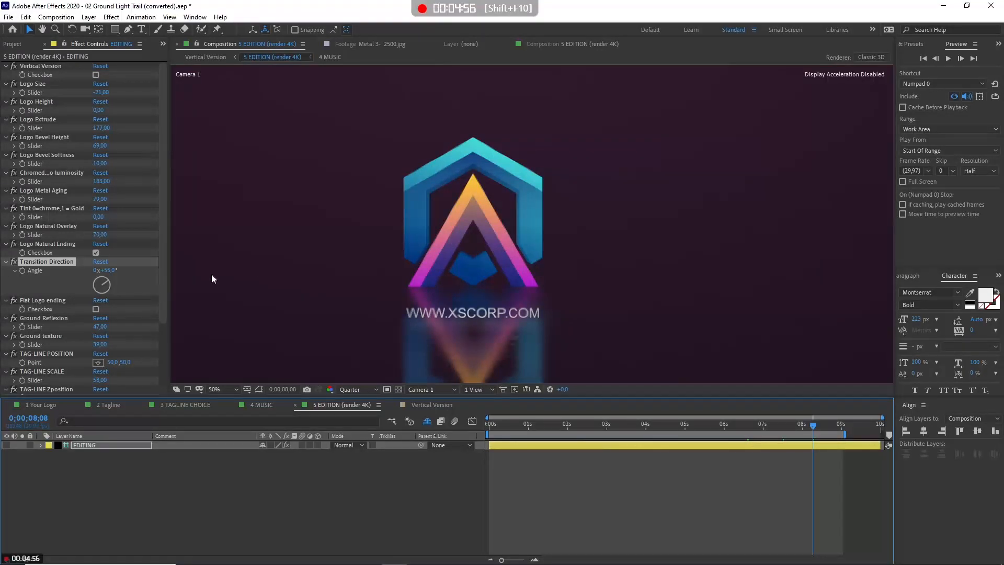
# Step: Try the Flat Logo ending option and inspect the whole frame
pyautogui.click(39, 301)
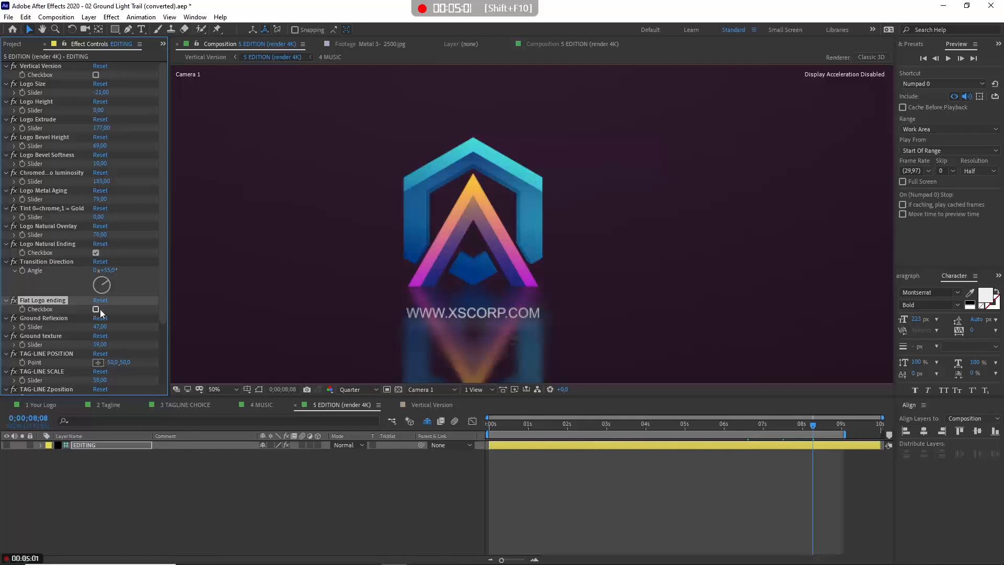
pyautogui.click(96, 308)
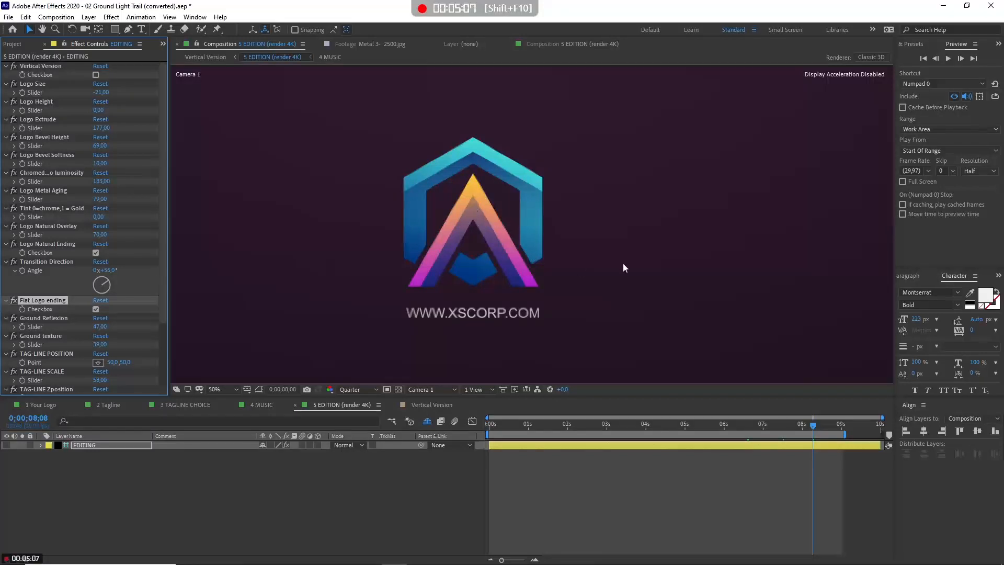
pyautogui.press(',')
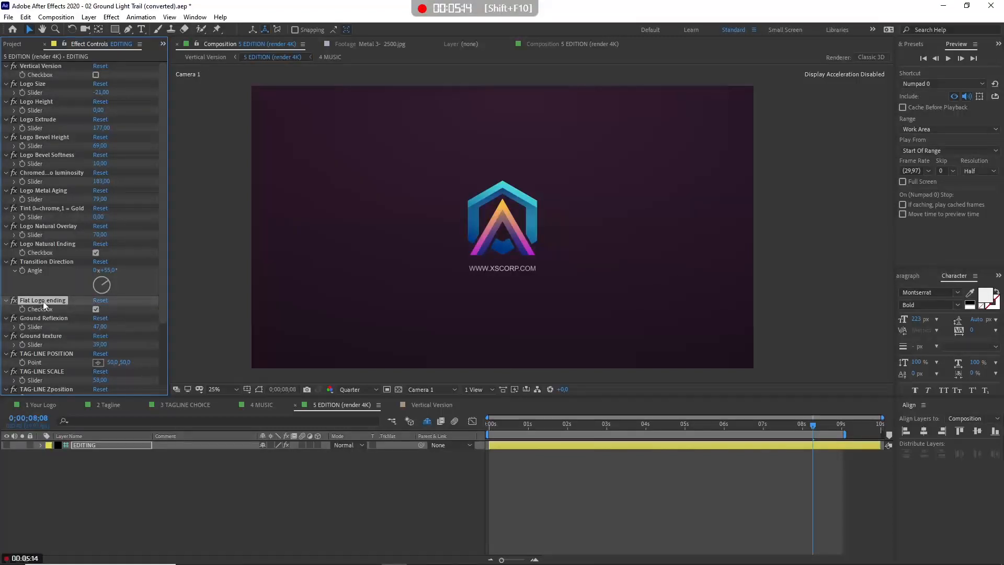
# Step: Disable the Logo Natural Ending and reset the Logo Natural Overlay to its default
pyautogui.click(96, 252)
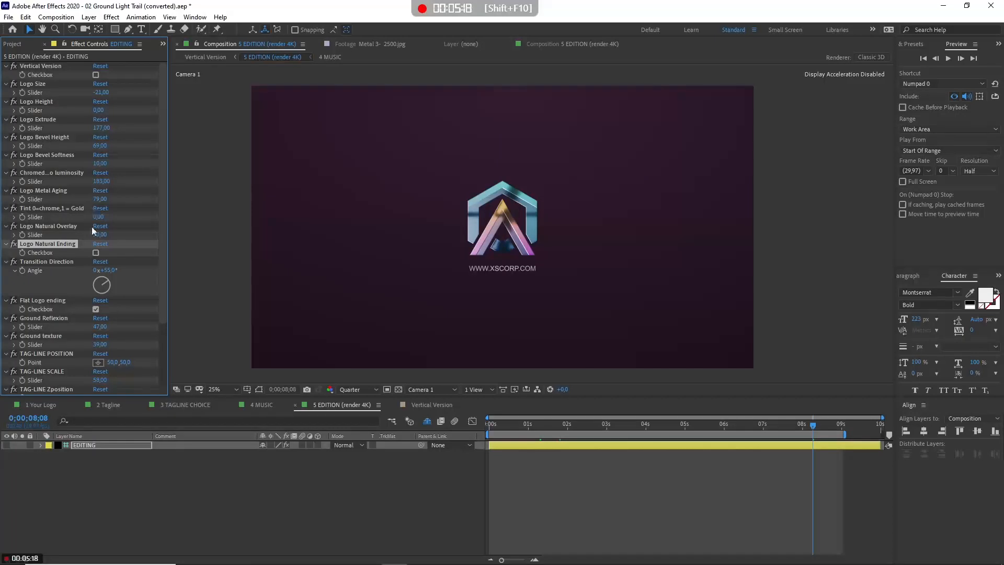
pyautogui.click(99, 227)
# Step: Set the Tint to 1 to make the logo gold
pyautogui.click(98, 217)
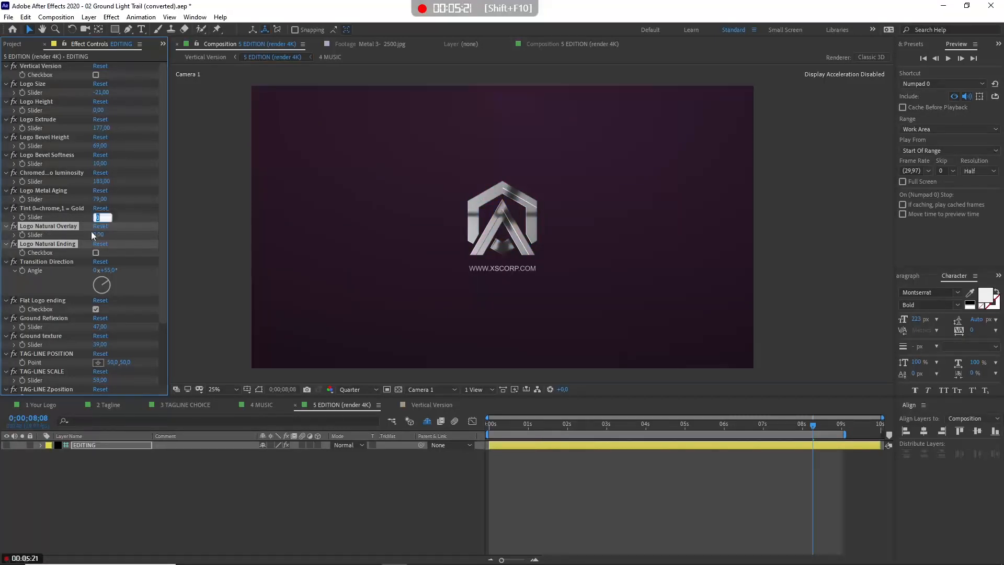
pyautogui.write('1')
pyautogui.press('Return')
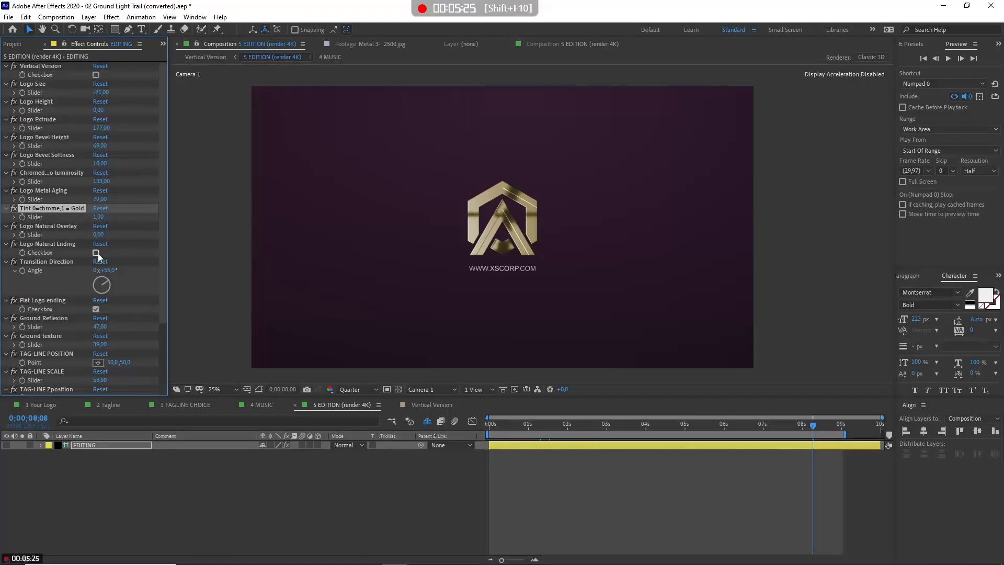
# Step: Compare the natural ending with and without Flat Logo ending, leaving both Flat Logo ending and Logo Natural Ending disabled
pyautogui.click(96, 253)
pyautogui.click(93, 312)
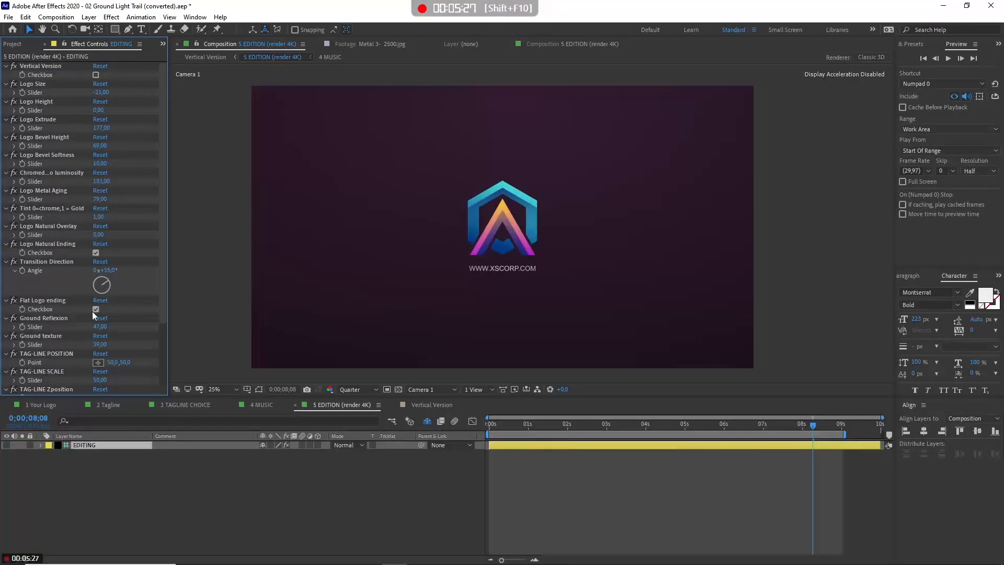
pyautogui.click(96, 309)
pyautogui.click(95, 308)
pyautogui.click(95, 309)
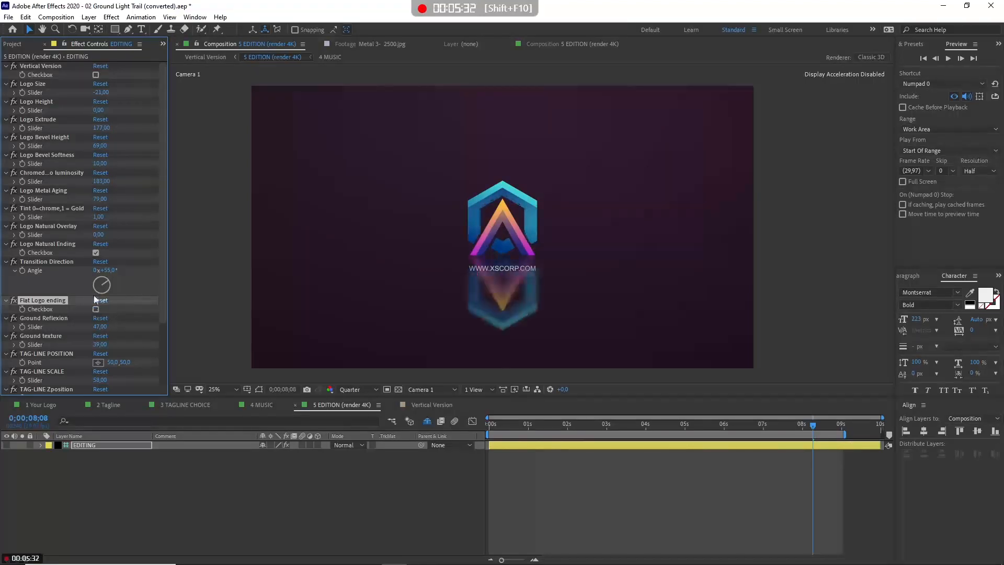
pyautogui.click(96, 252)
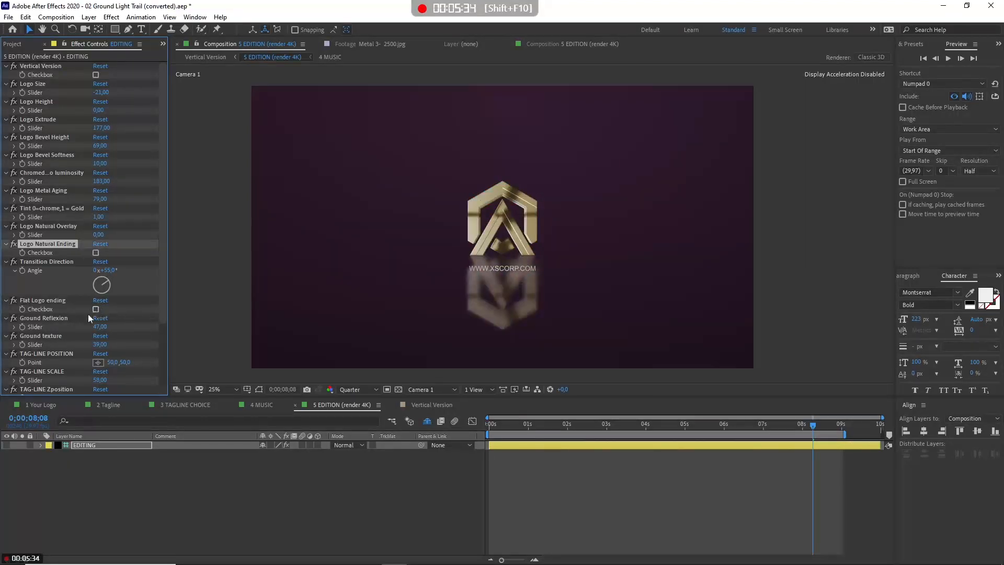
# Step: Set the Ground Reflexion to 36 and the Ground texture to 33
pyautogui.click(42, 317)
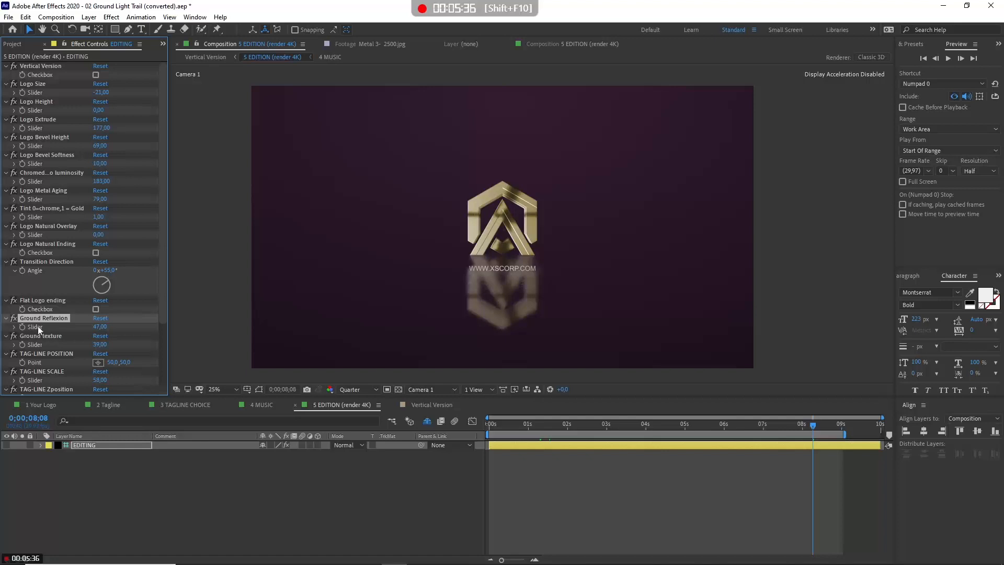
pyautogui.scroll(-1, 38, 325)
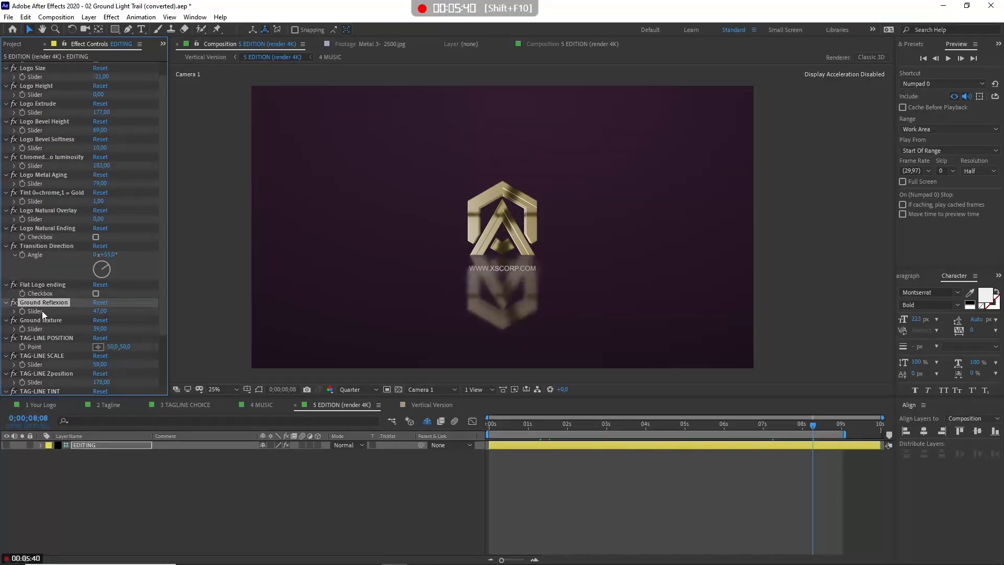
pyautogui.moveTo(99, 311); pyautogui.dragTo(91, 337)
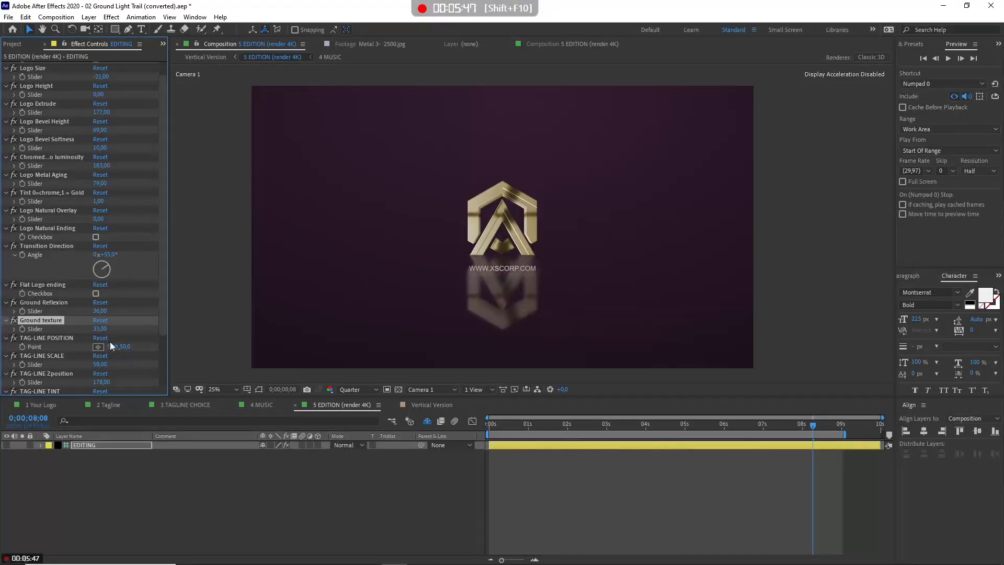
# Step: Set the TAG-LINE POSITION to 64, -25 and the TAG-LINE SCALE to 83
pyautogui.click(46, 339)
pyautogui.scroll(-3, 52, 319)
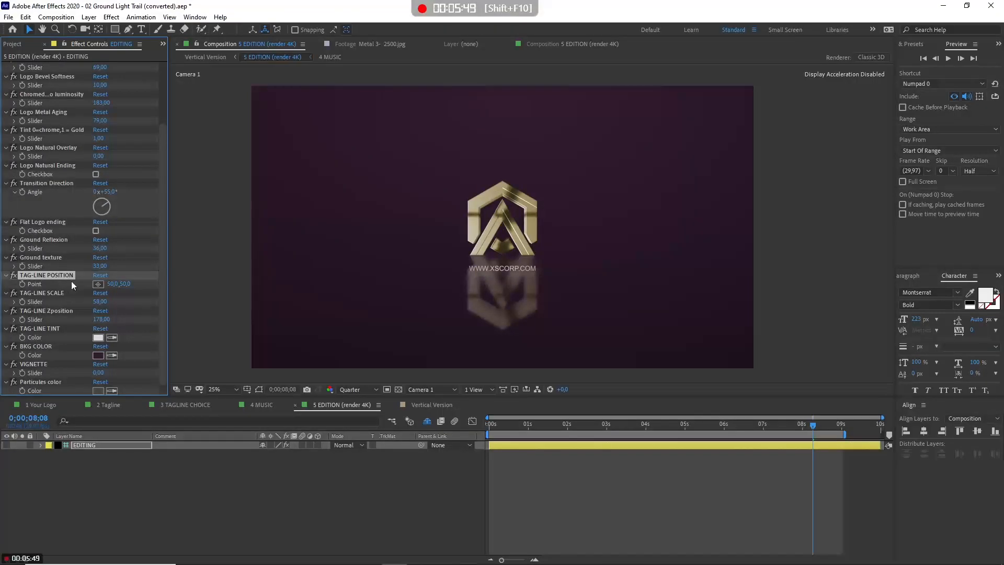
pyautogui.moveTo(110, 286); pyautogui.dragTo(52, 343)
pyautogui.click(45, 323)
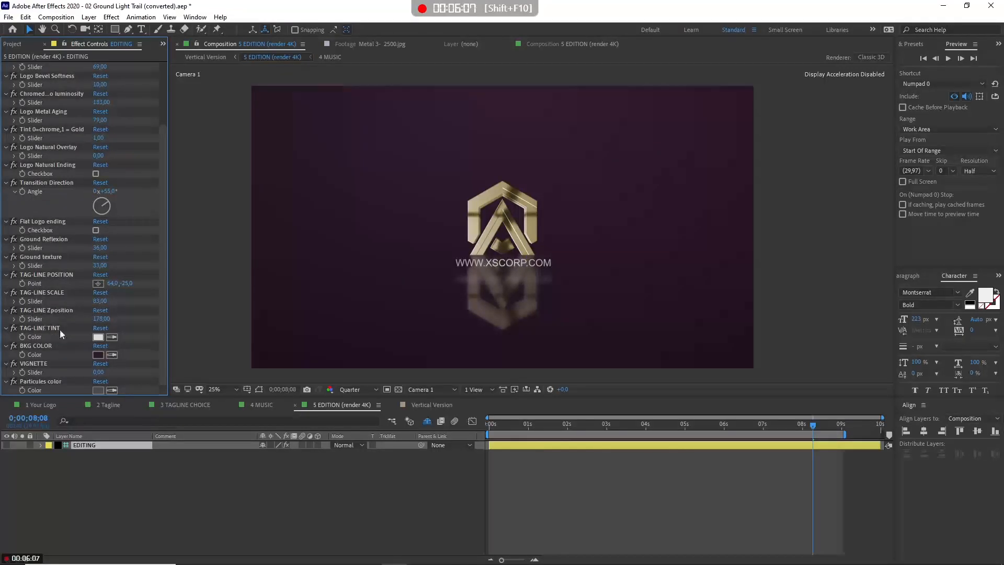
# Step: Set the TAG-LINE TINT to black (000000)
pyautogui.click(59, 330)
pyautogui.click(98, 336)
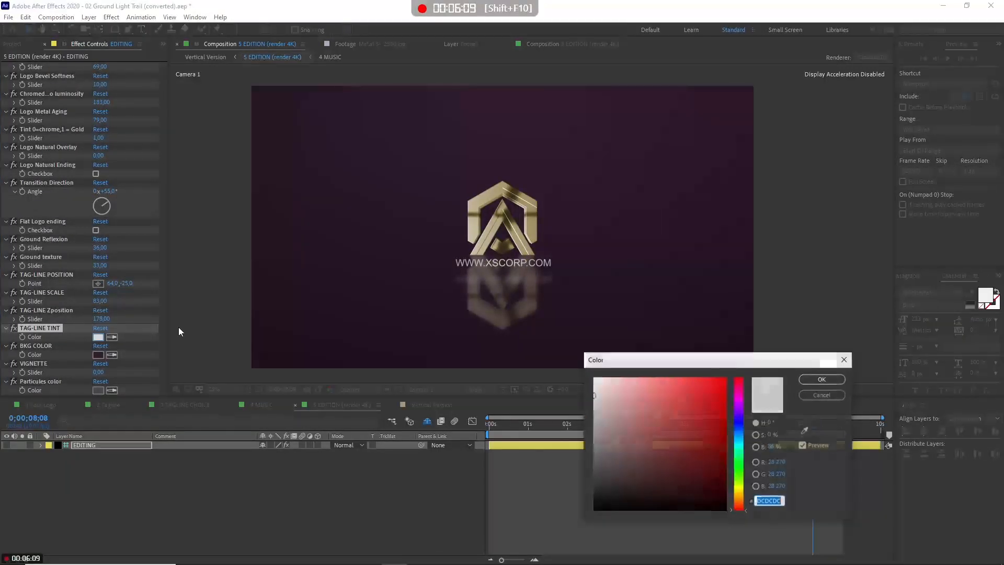
pyautogui.moveTo(721, 418)
pyautogui.mouseDown()
pyautogui.moveTo(694, 399)
pyautogui.moveTo(672, 460)
pyautogui.moveTo(584, 521)
pyautogui.mouseUp()
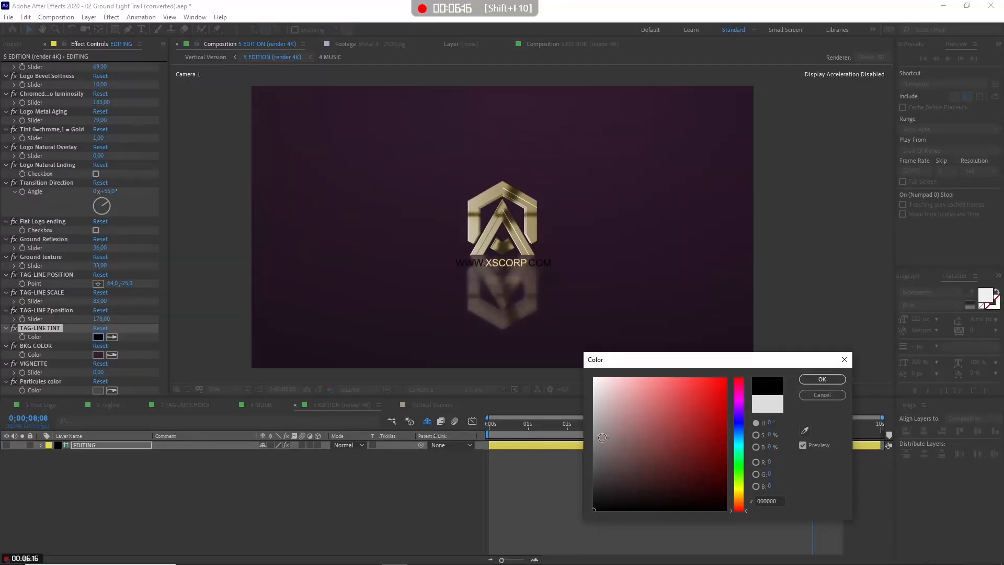
pyautogui.click(822, 379)
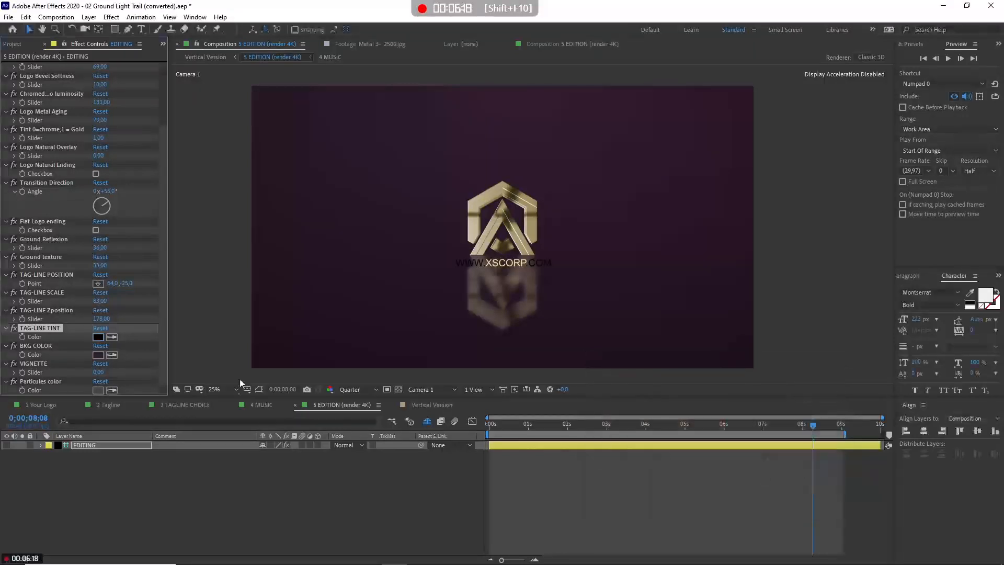
# Step: Inspect the 2 Tagline text colors against the transparency grid and return to the 5 EDITION composition
pyautogui.click(188, 405)
pyautogui.click(105, 405)
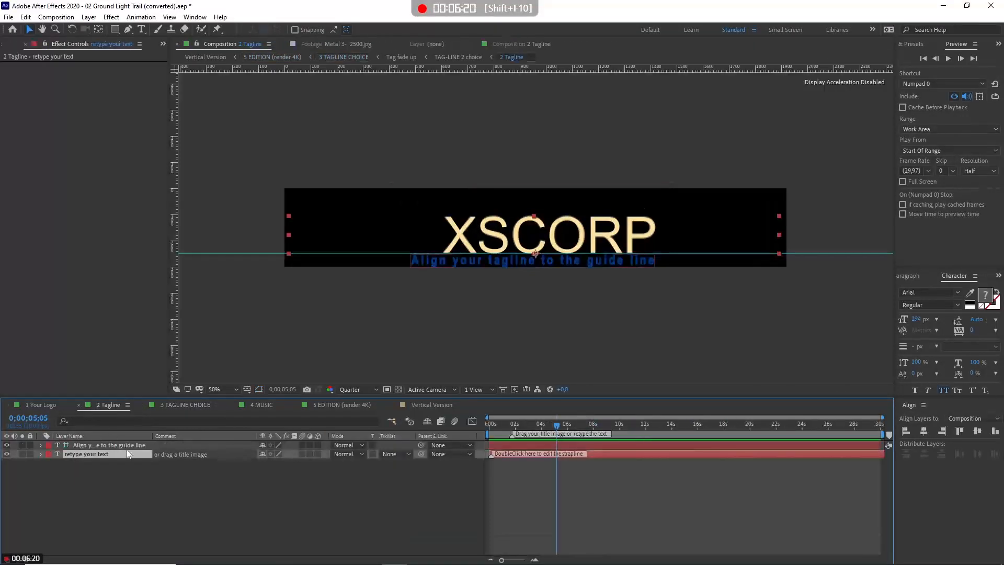
pyautogui.click(387, 390)
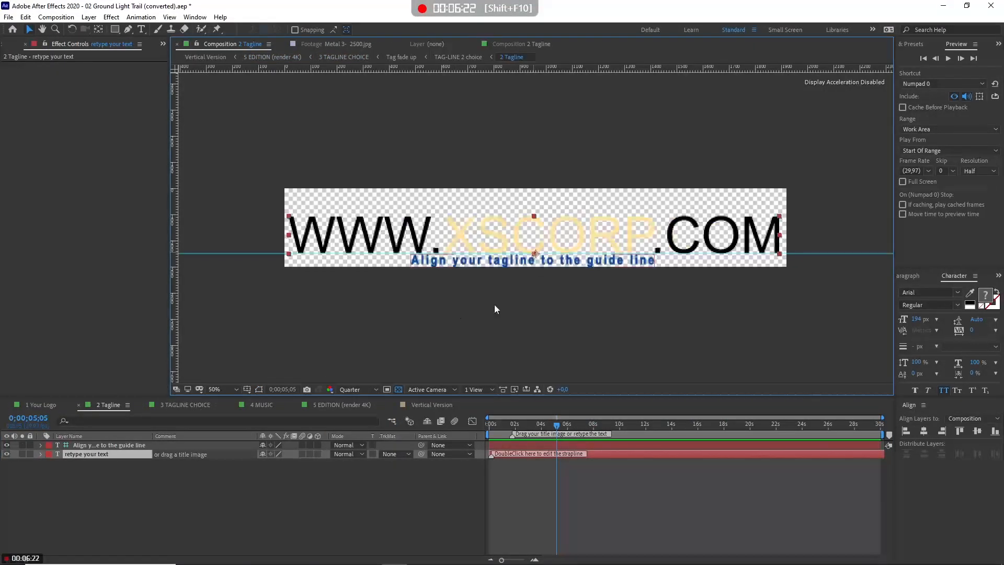
pyautogui.click(326, 407)
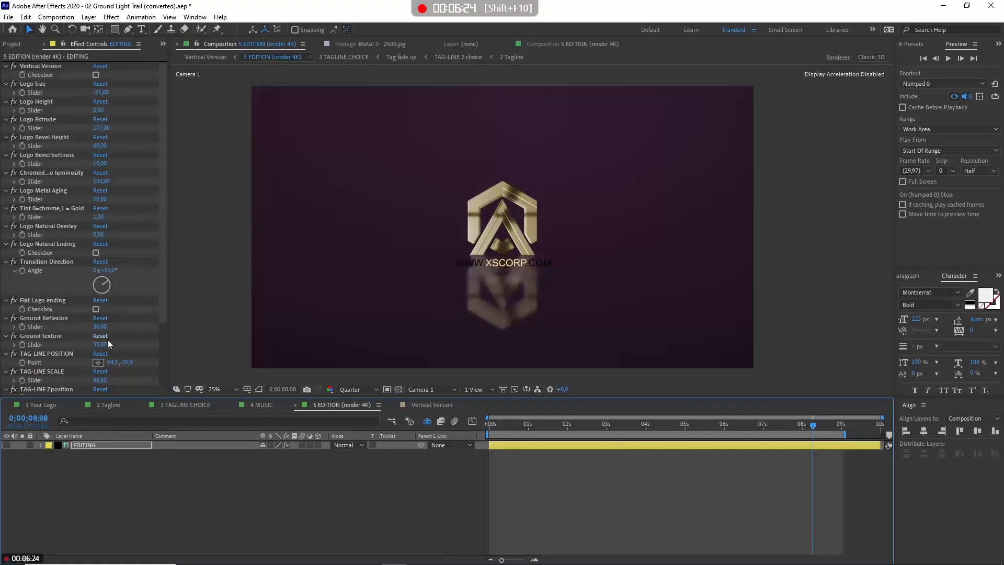
pyautogui.scroll(-2, 75, 325)
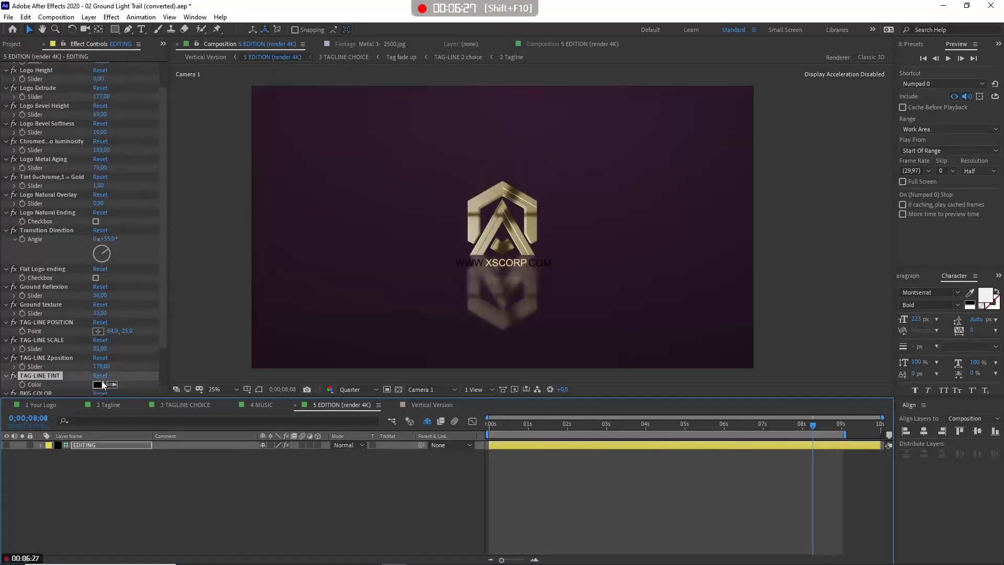
pyautogui.click(98, 384)
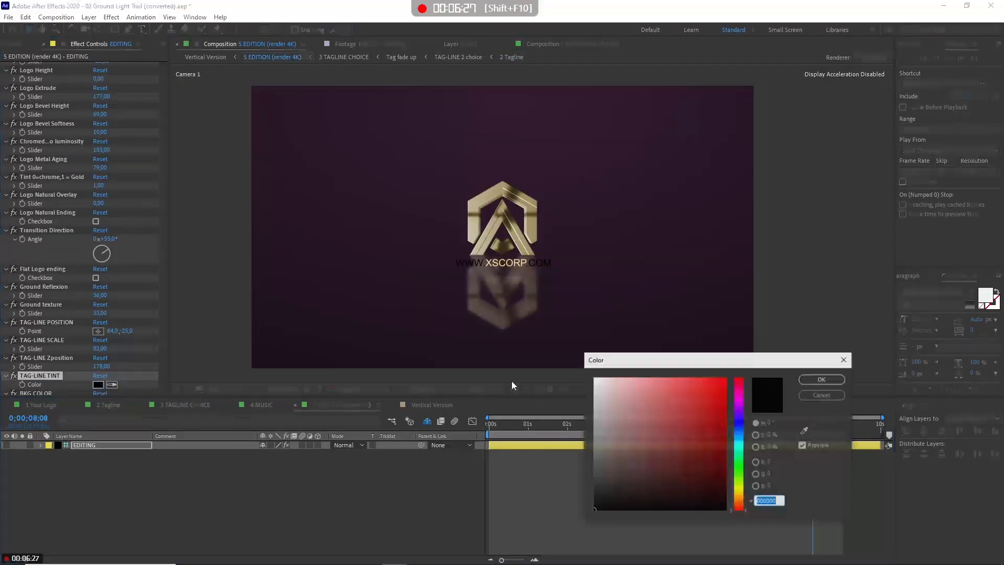
pyautogui.click(820, 395)
# Step: Set the BKG COLOR to white (FFFFFF) and preview it on early frames and near the end of the intro
pyautogui.scroll(-3, 105, 357)
pyautogui.click(29, 346)
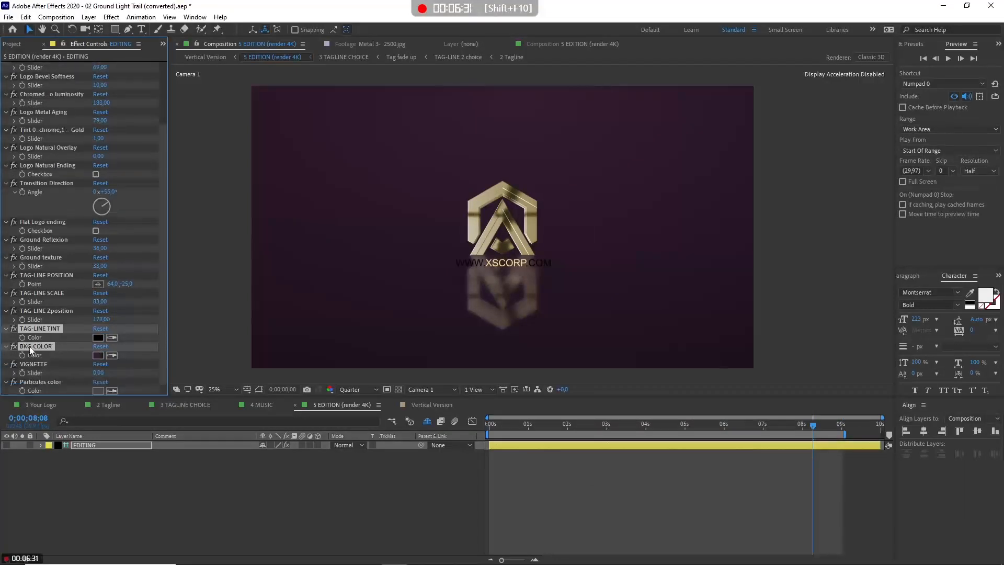
pyautogui.click(99, 355)
pyautogui.moveTo(643, 463); pyautogui.dragTo(585, 371)
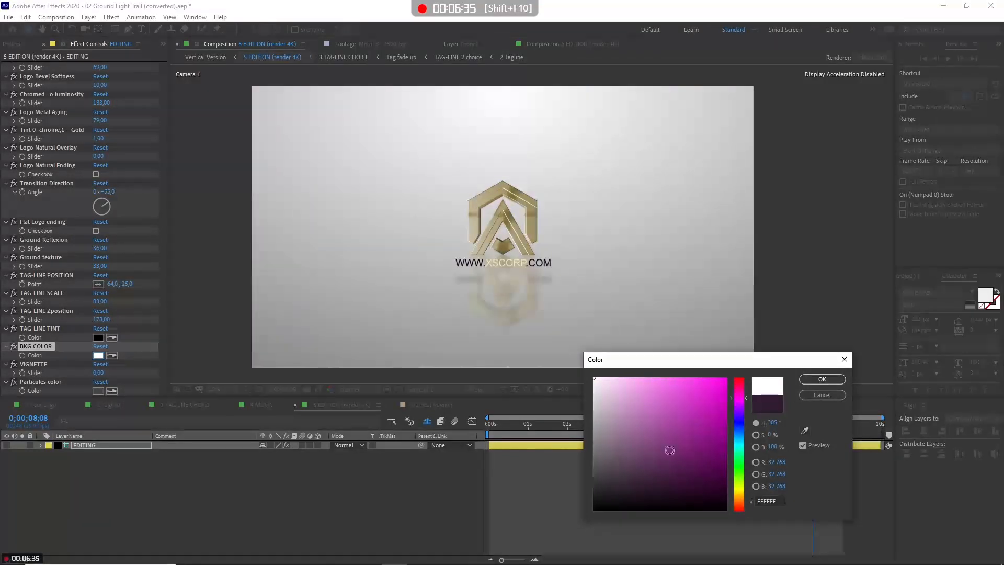
pyautogui.click(808, 380)
pyautogui.click(523, 425)
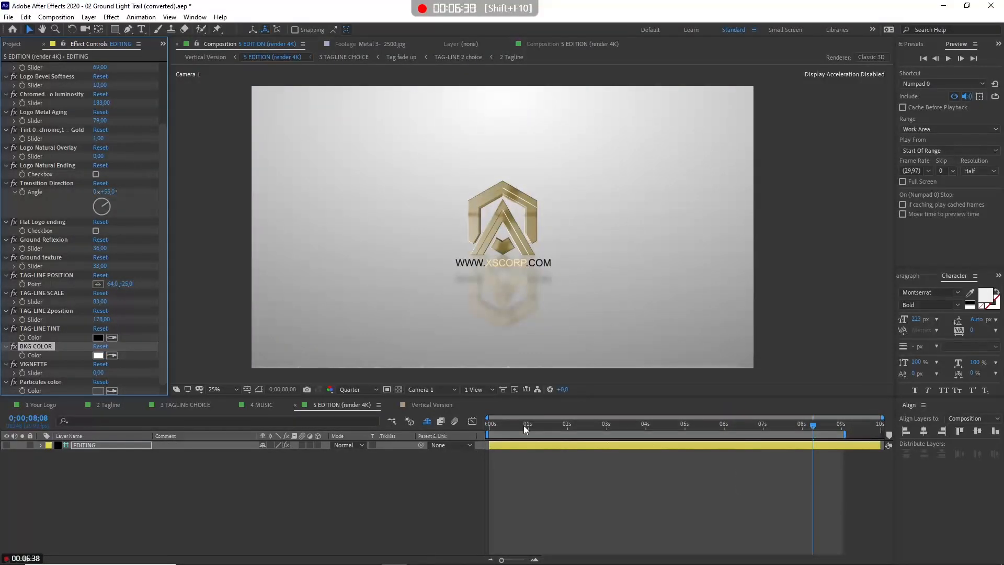
pyautogui.click(562, 425)
pyautogui.click(819, 423)
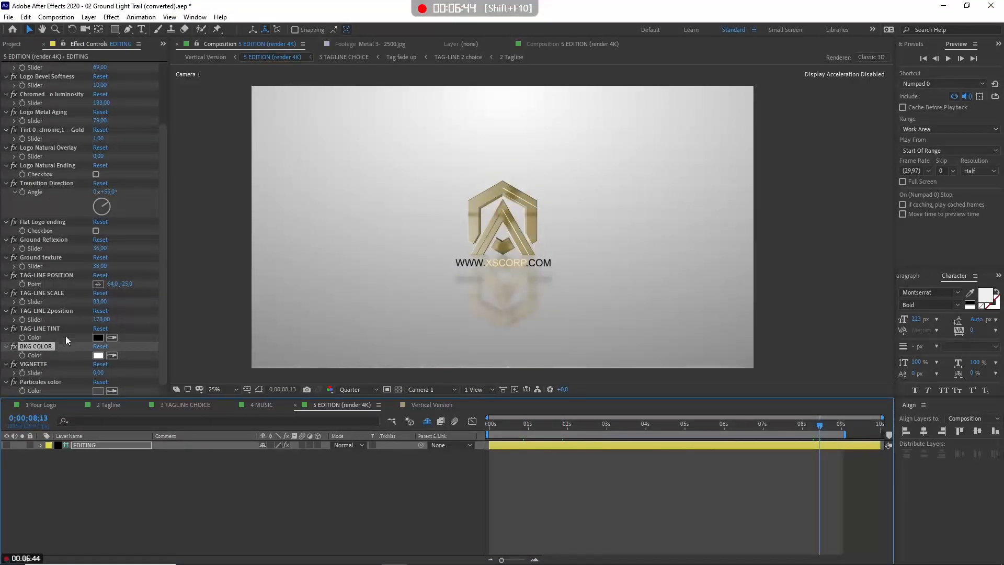
# Step: Close the current project and open the 01 Ground Back trav project, accepting its conversion
pyautogui.click(9, 16)
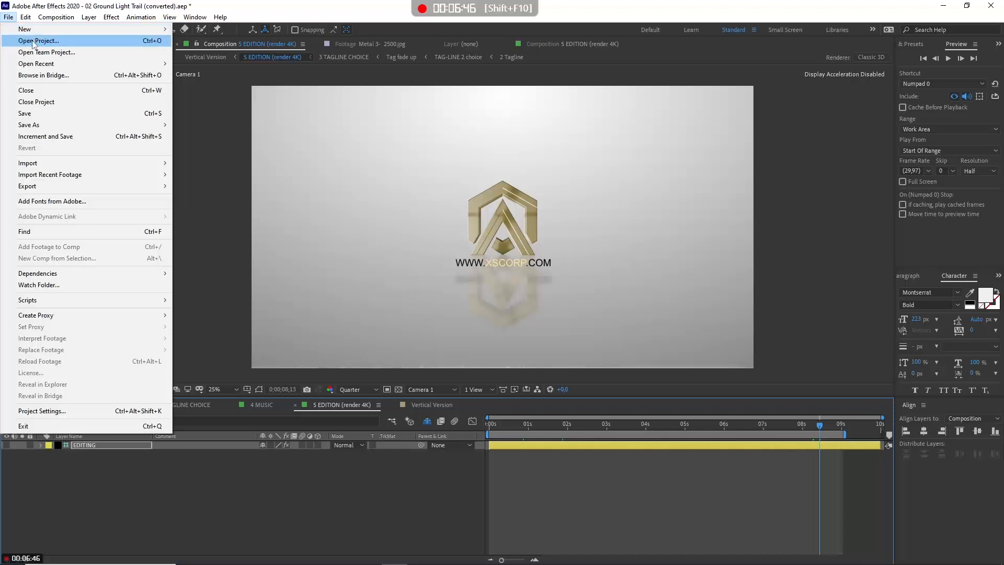
pyautogui.click(35, 41)
pyautogui.click(540, 300)
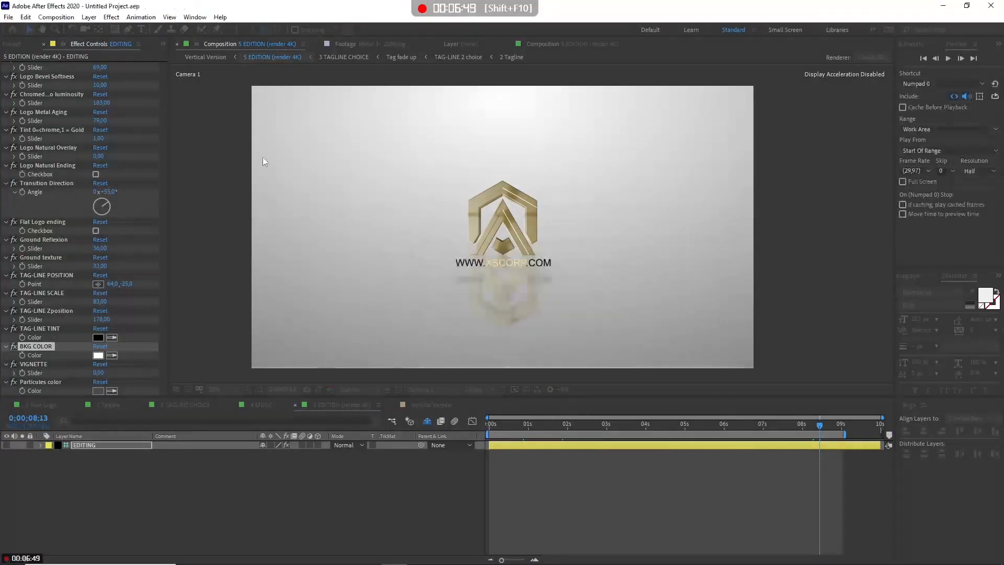
pyautogui.doubleClick(98, 89)
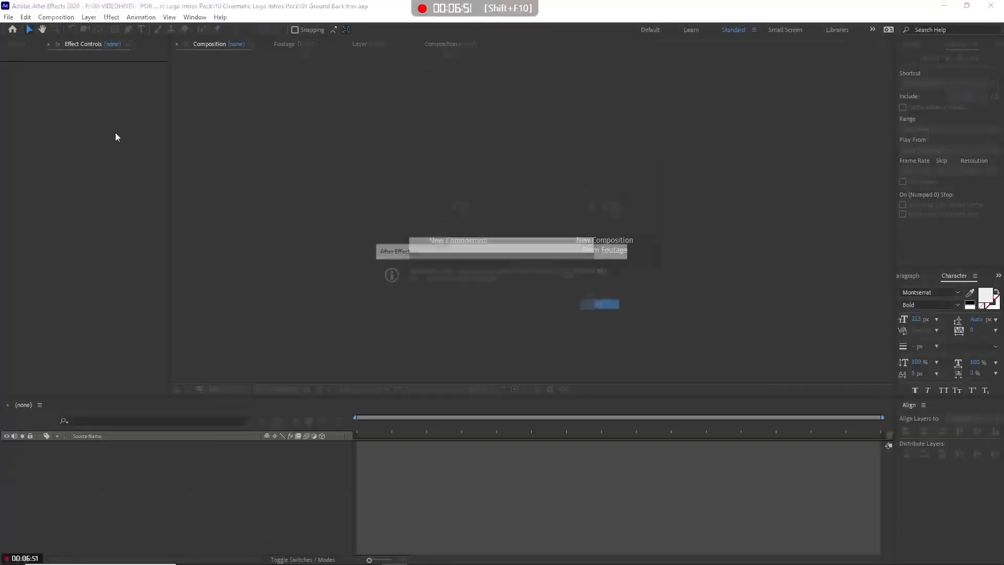
pyautogui.click(600, 304)
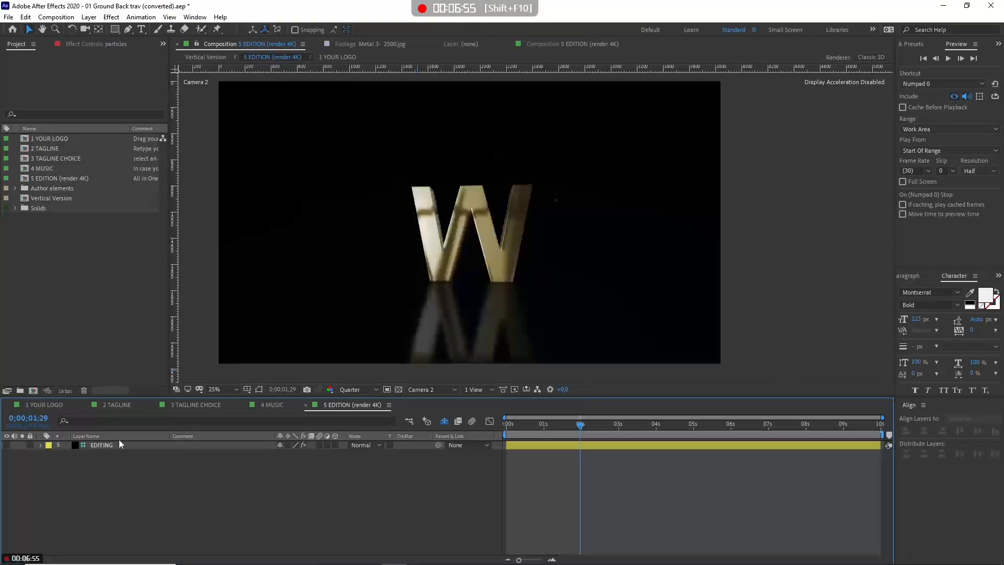
# Step: Select the EDITING layer in 5 EDITION and set its BKG COLOR to white
pyautogui.click(118, 444)
pyautogui.click(88, 44)
pyautogui.scroll(-10, 50, 250)
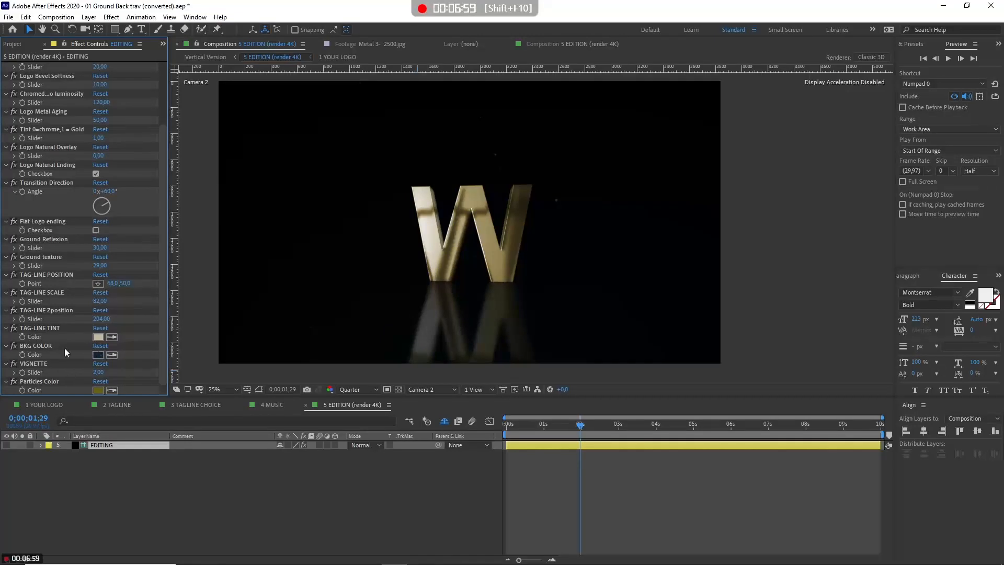
pyautogui.click(100, 354)
pyautogui.moveTo(624, 401); pyautogui.dragTo(580, 374)
pyautogui.click(818, 380)
# Step: Examine how the background and logo change across the intro, from the opening frames to about 8 seconds
pyautogui.click(531, 423)
pyautogui.click(518, 424)
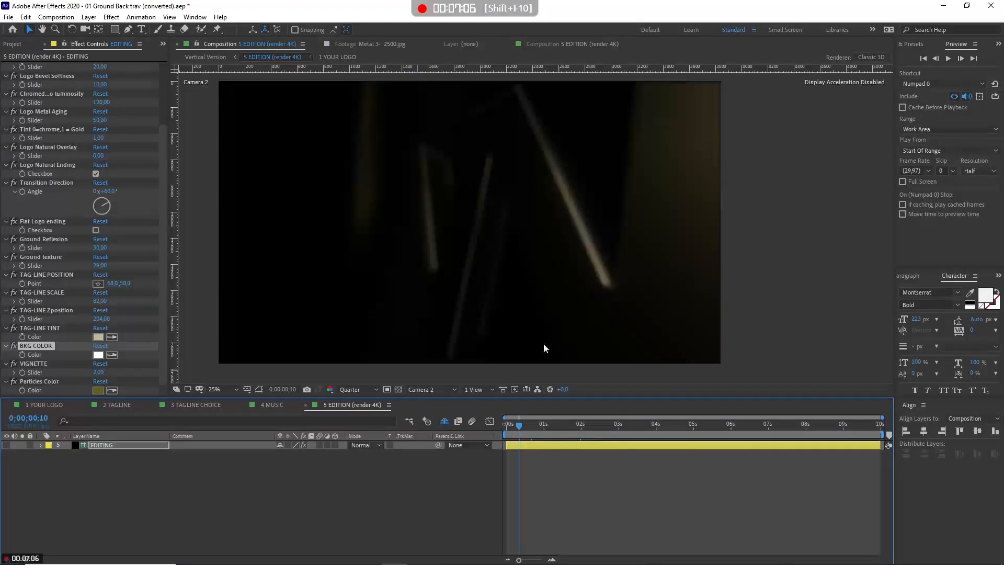
pyautogui.moveTo(534, 427); pyautogui.dragTo(557, 427)
pyautogui.click(599, 429)
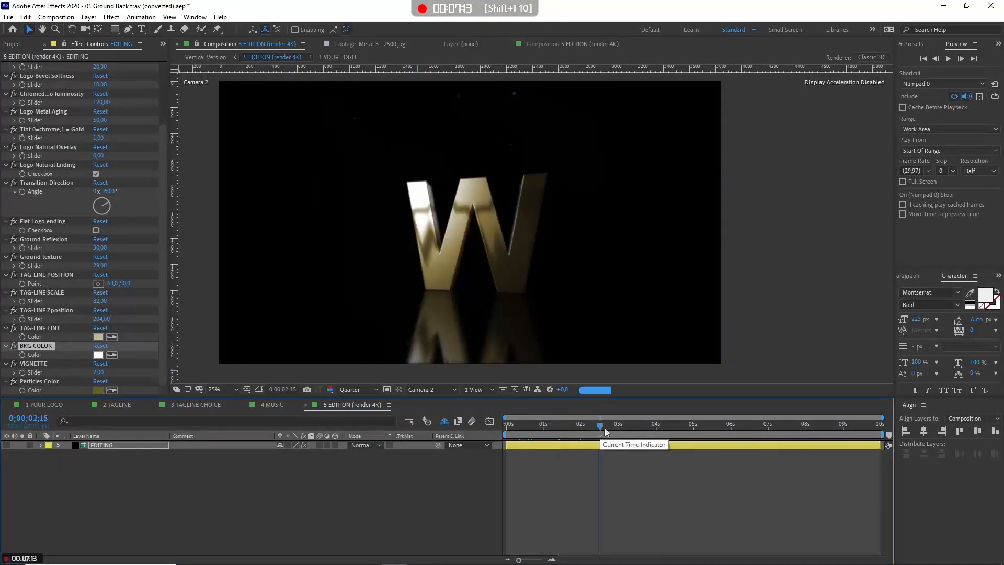
pyautogui.click(692, 428)
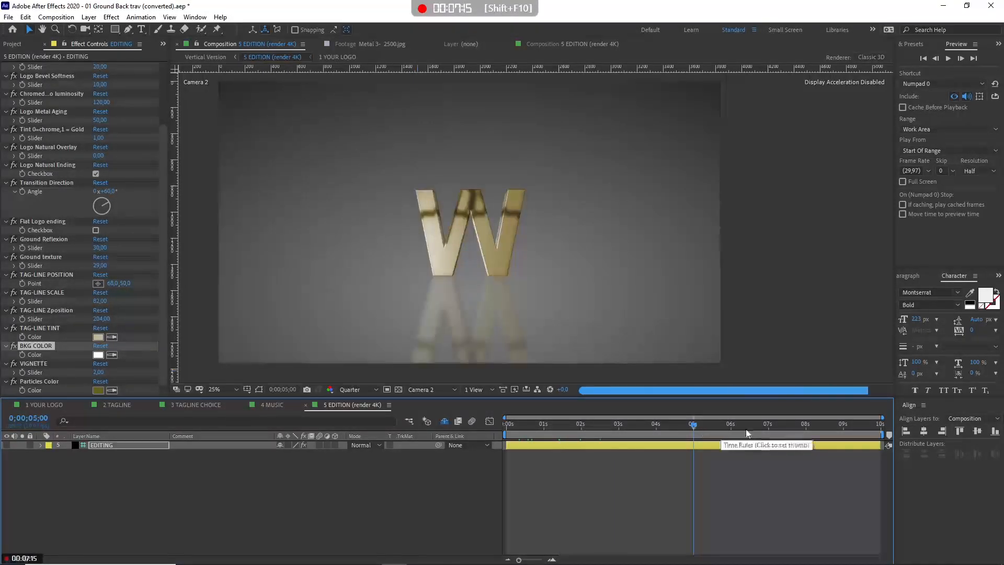
pyautogui.click(748, 432)
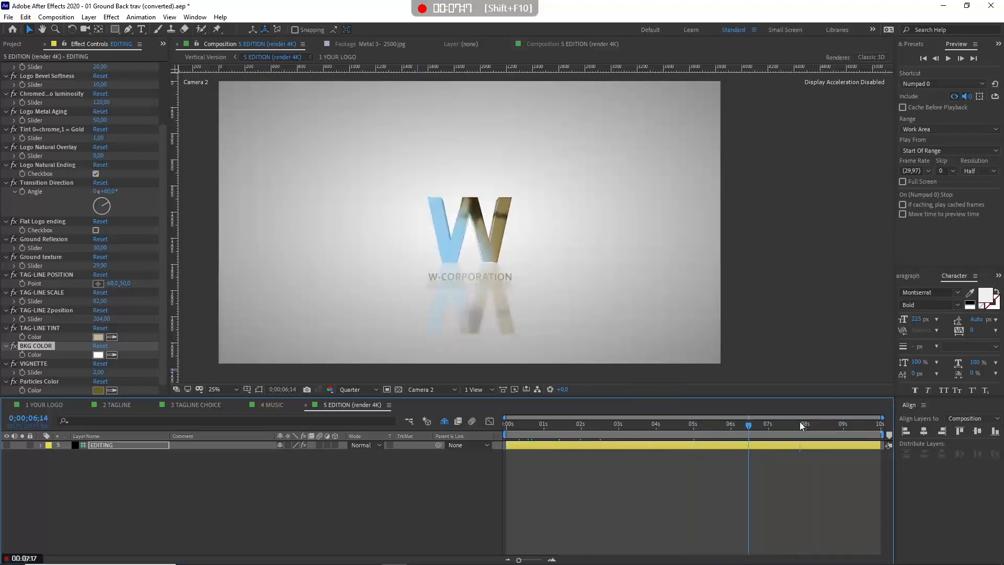
pyautogui.click(800, 424)
pyautogui.click(831, 424)
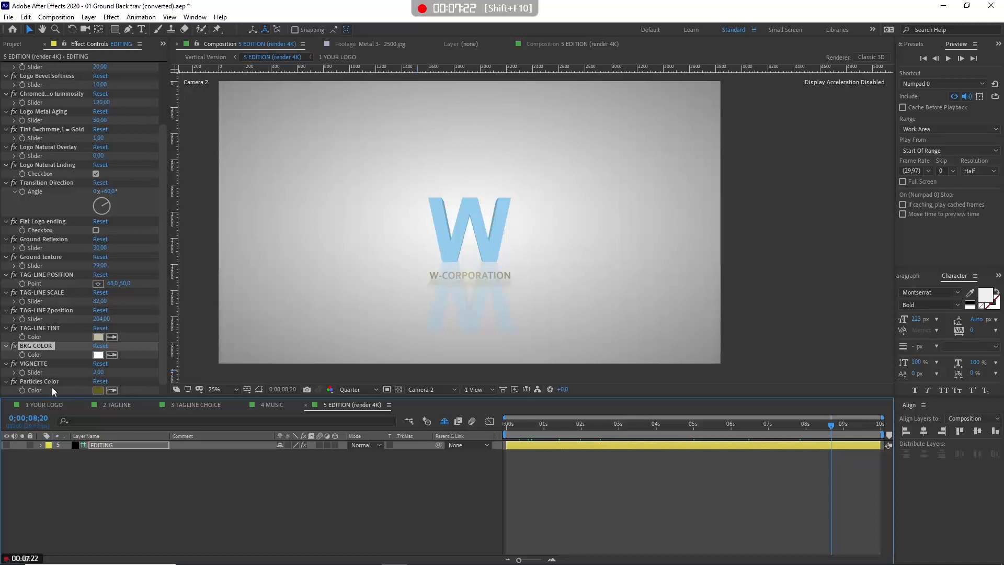
# Step: At about 4 seconds, set the Particles Color to white (FFFFFF)
pyautogui.click(657, 424)
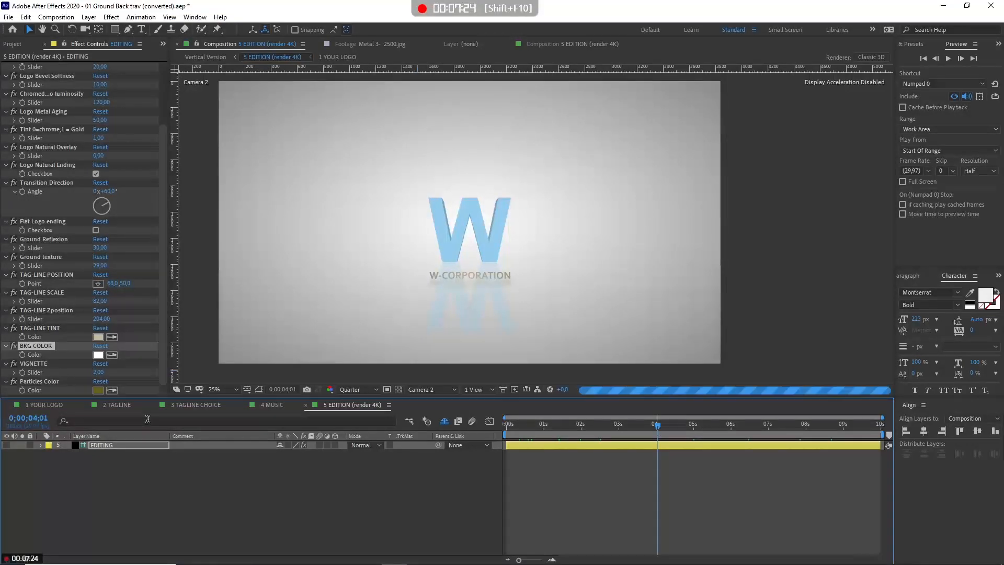
pyautogui.click(101, 390)
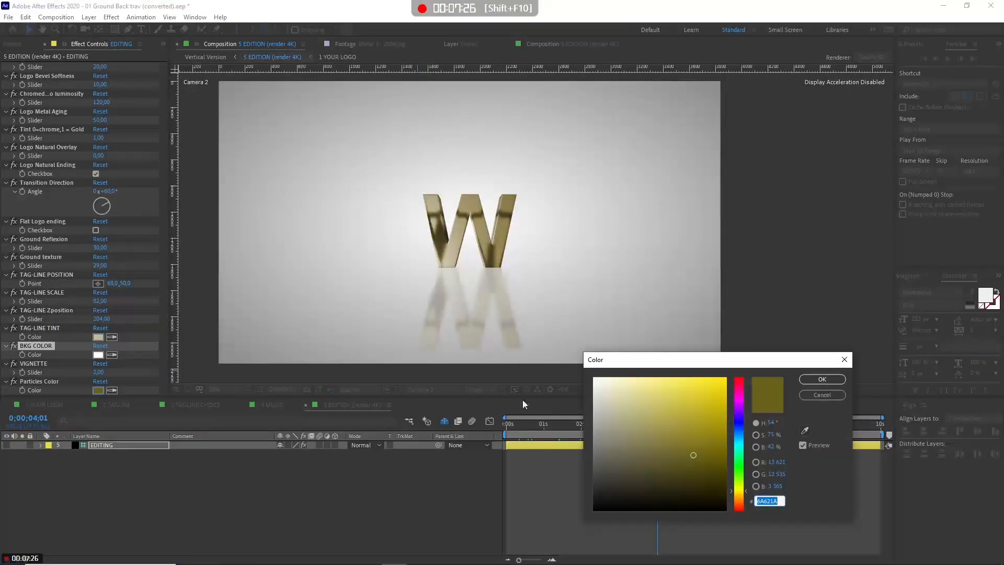
pyautogui.click(614, 386)
pyautogui.click(596, 378)
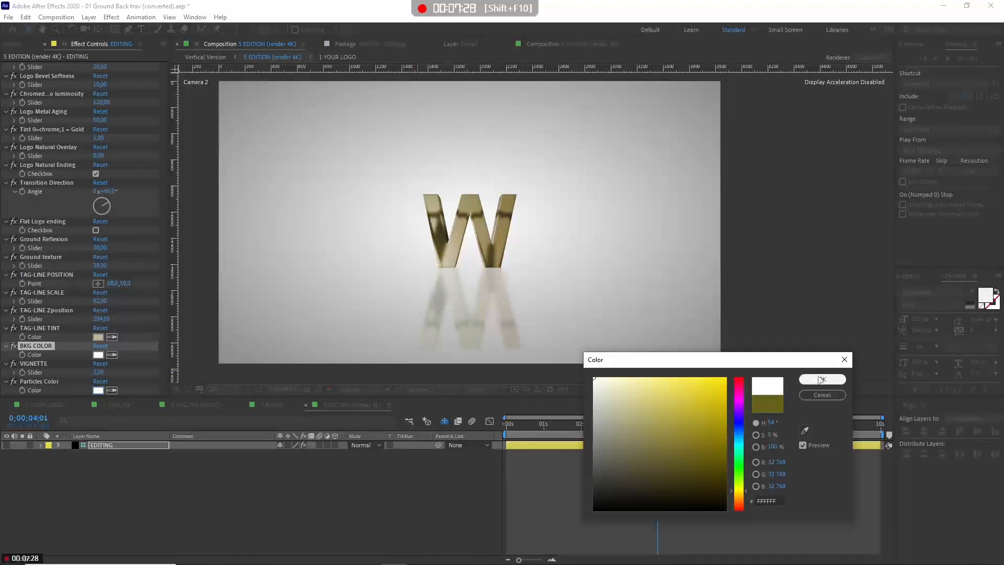
pyautogui.click(822, 379)
# Step: Set the BKG COLOR to black (000000) and check the result up close between about 4 and 6 seconds
pyautogui.click(98, 355)
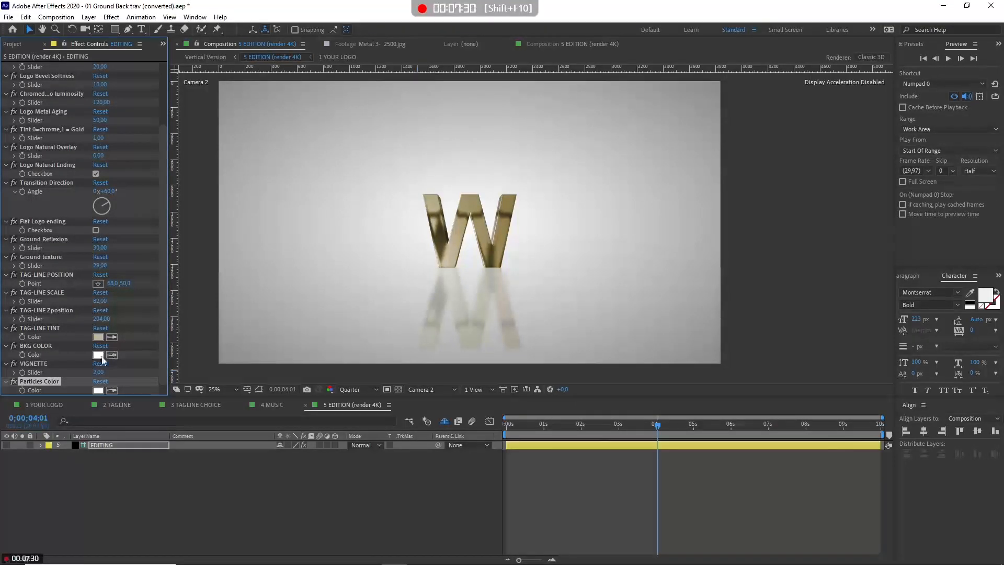
pyautogui.click(594, 509)
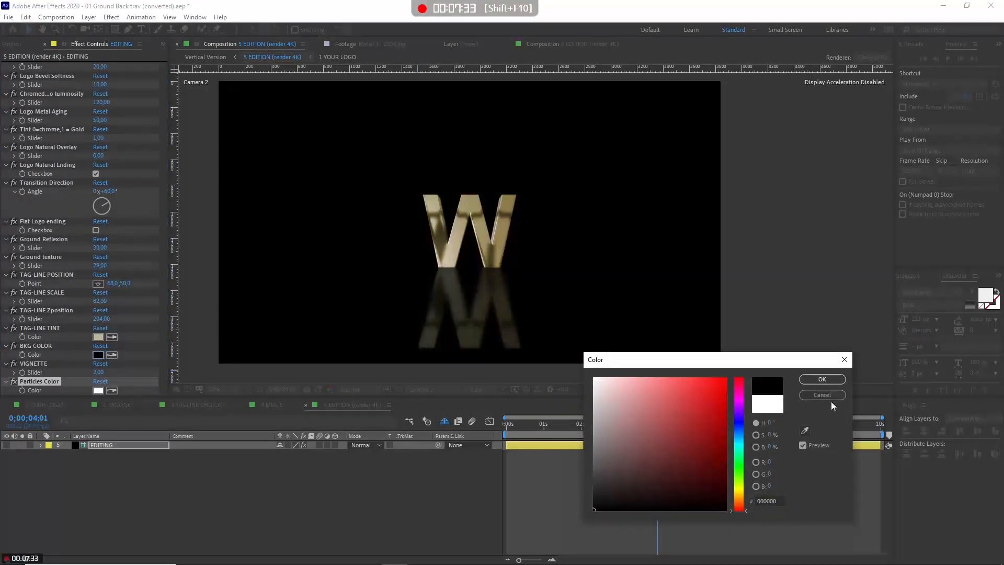
pyautogui.click(821, 379)
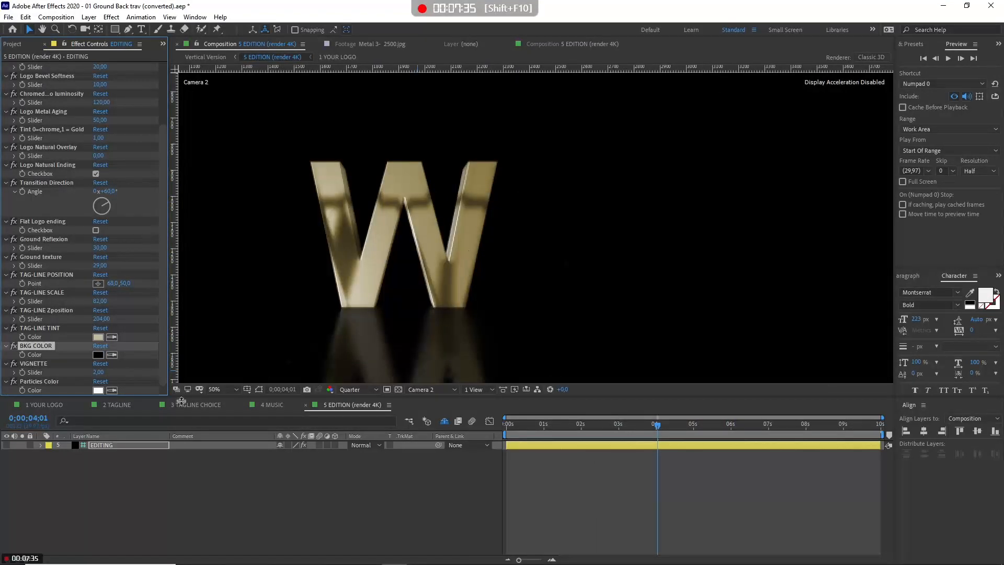
pyautogui.click(684, 428)
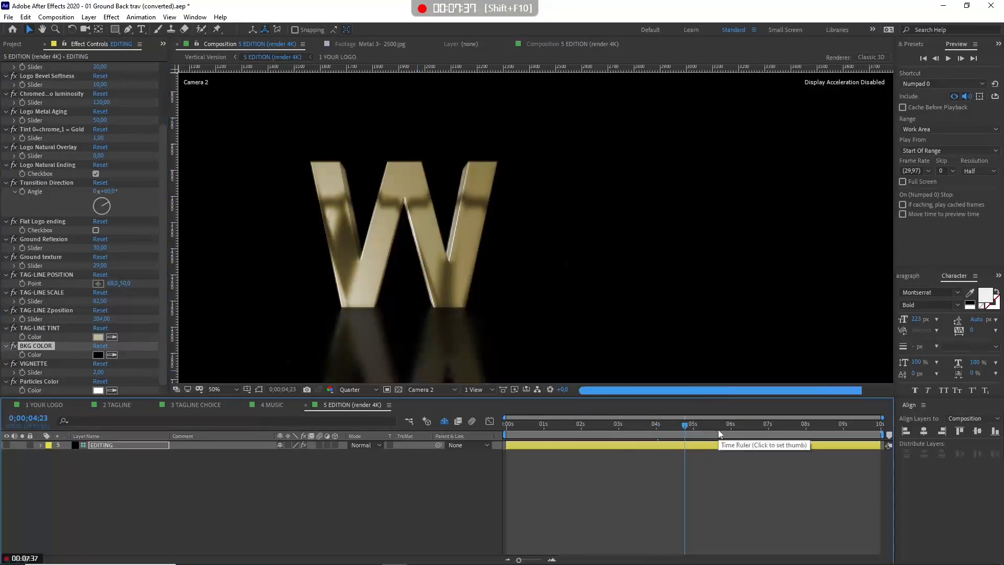
pyautogui.click(717, 429)
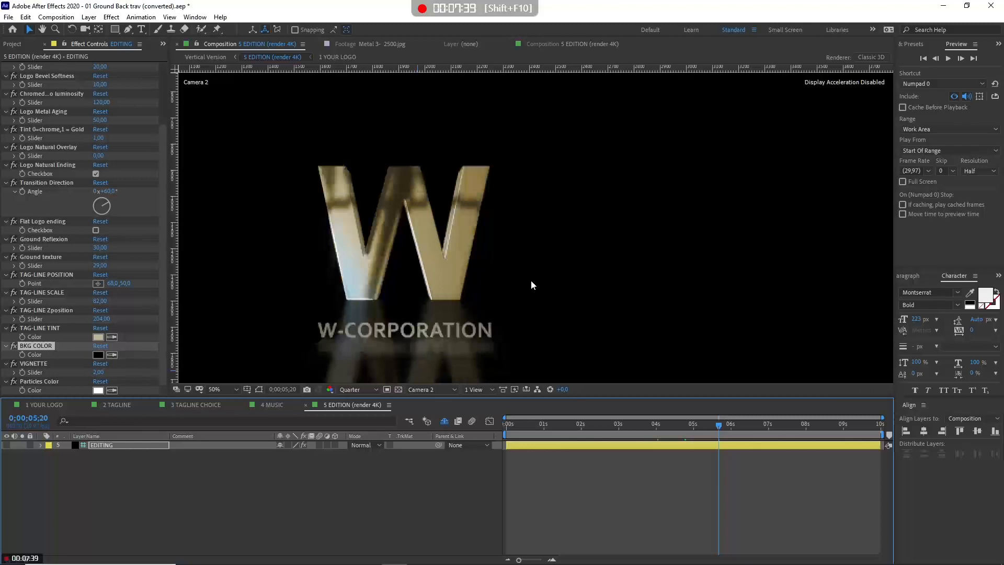
pyautogui.scroll(-1, 531, 280)
# Step: Close the current project and open the 03 Ground Arcs project, accepting its conversion
pyautogui.click(8, 16)
pyautogui.click(35, 40)
pyautogui.click(538, 300)
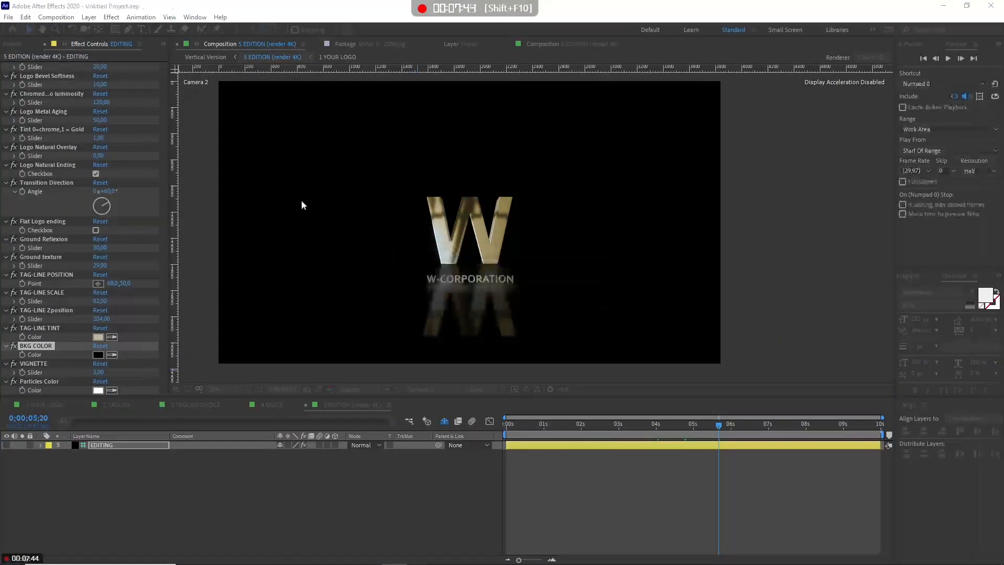
pyautogui.doubleClick(105, 110)
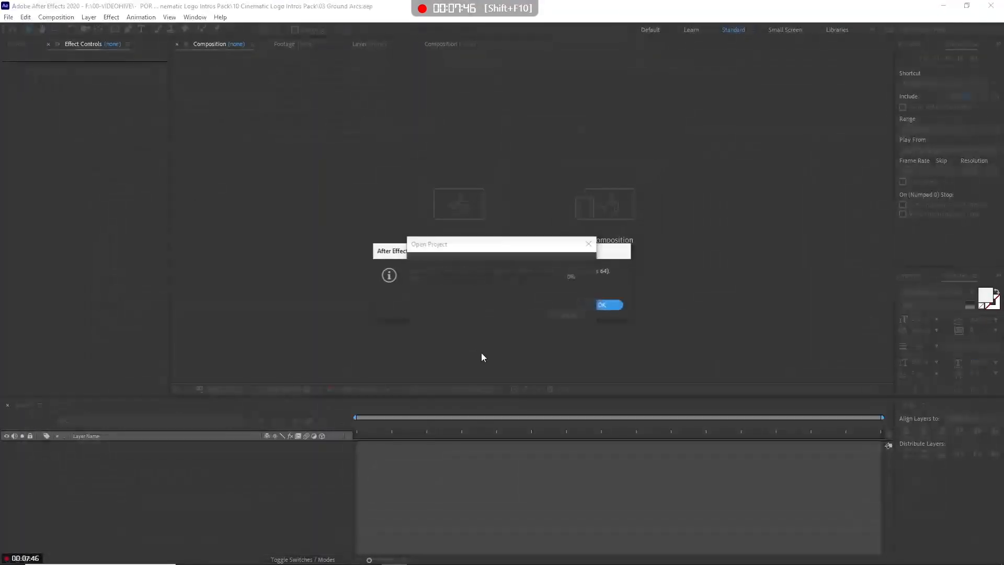
pyautogui.press('Return')
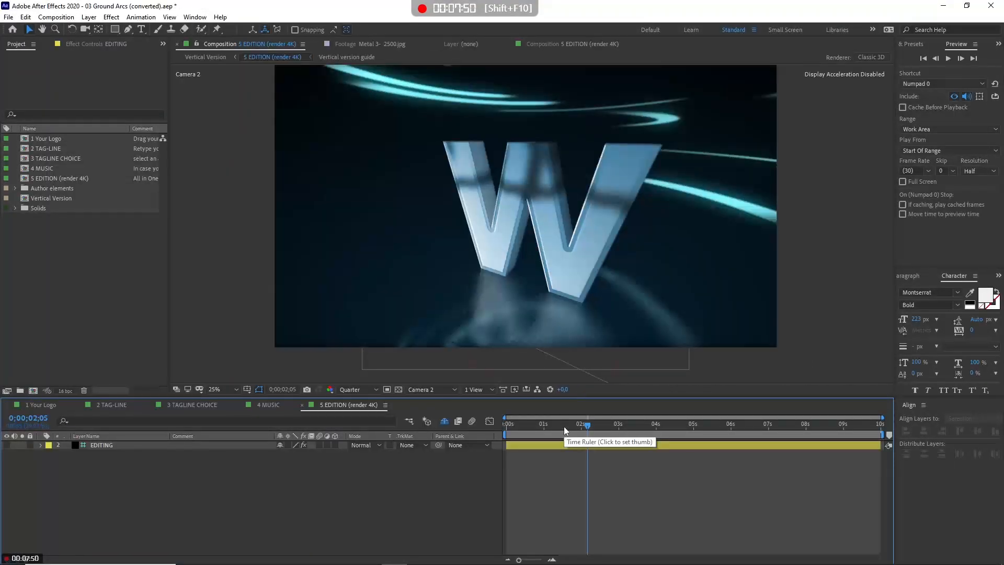
# Step: Raise the EDITING layer's Flying arcs slider to 1026 and check the intro at about 5 and 8.5 seconds
pyautogui.click(595, 425)
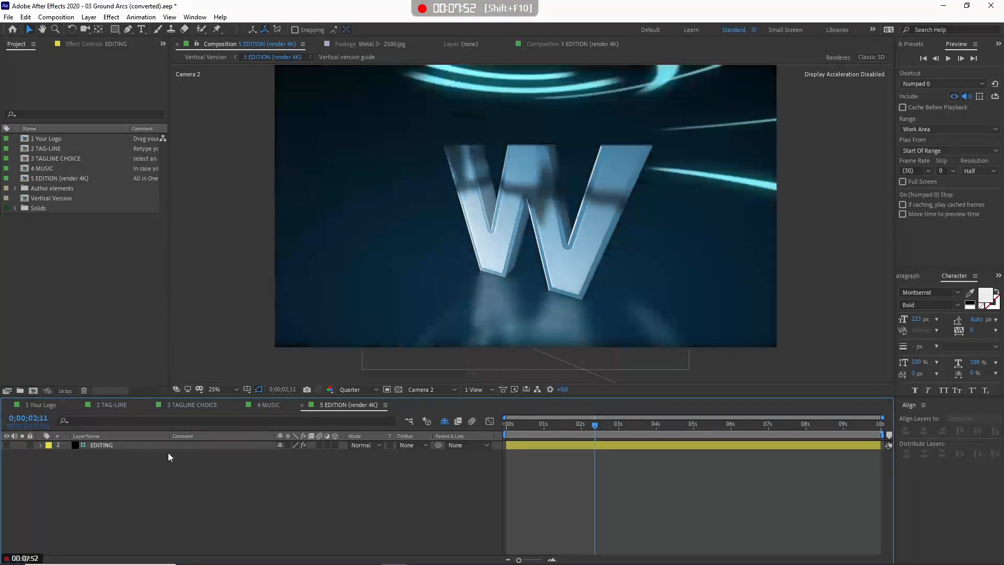
pyautogui.click(107, 447)
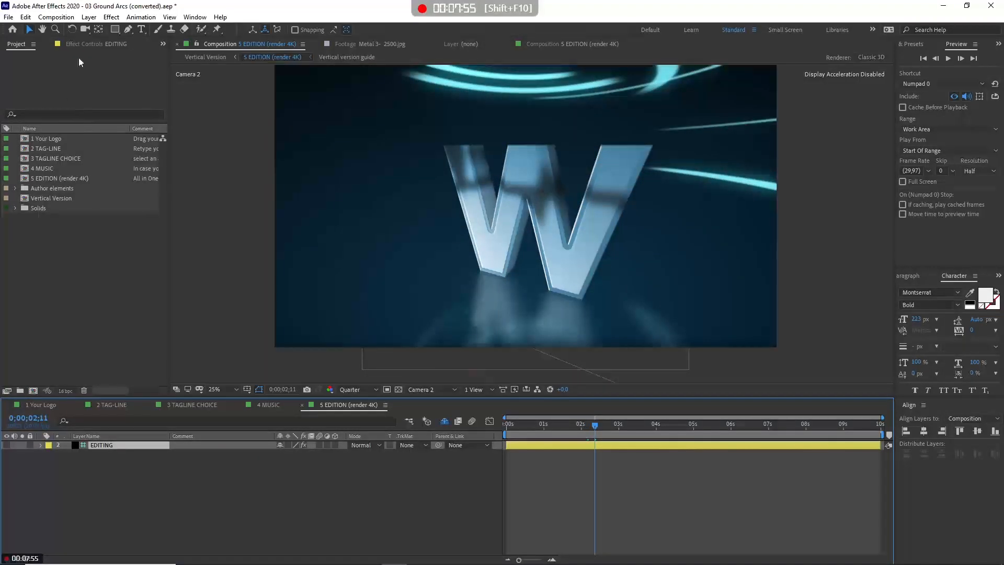
pyautogui.click(80, 43)
pyautogui.scroll(-3, 62, 277)
pyautogui.scroll(-1, 63, 313)
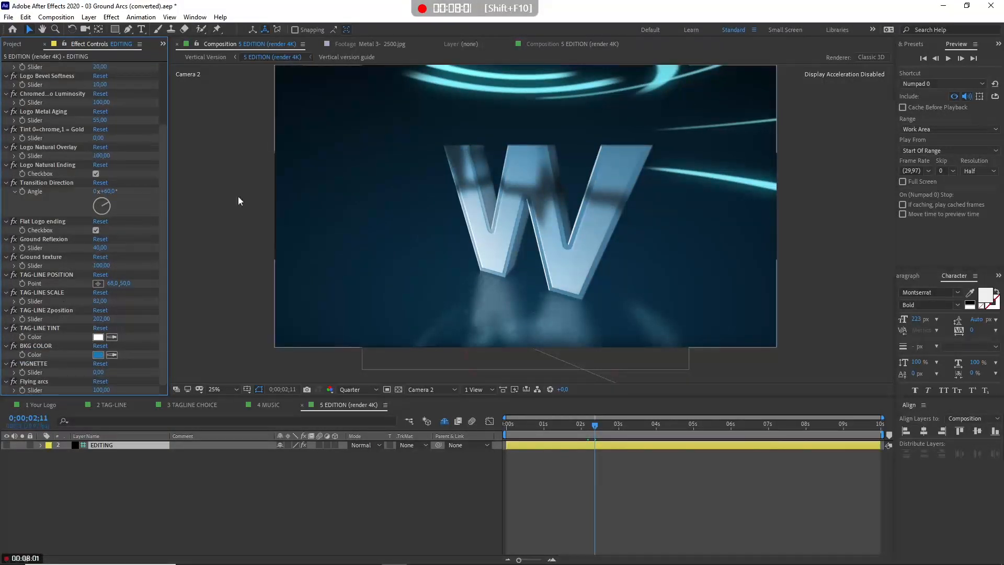
pyautogui.moveTo(94, 391); pyautogui.dragTo(604, 423)
pyautogui.click(697, 425)
pyautogui.click(827, 425)
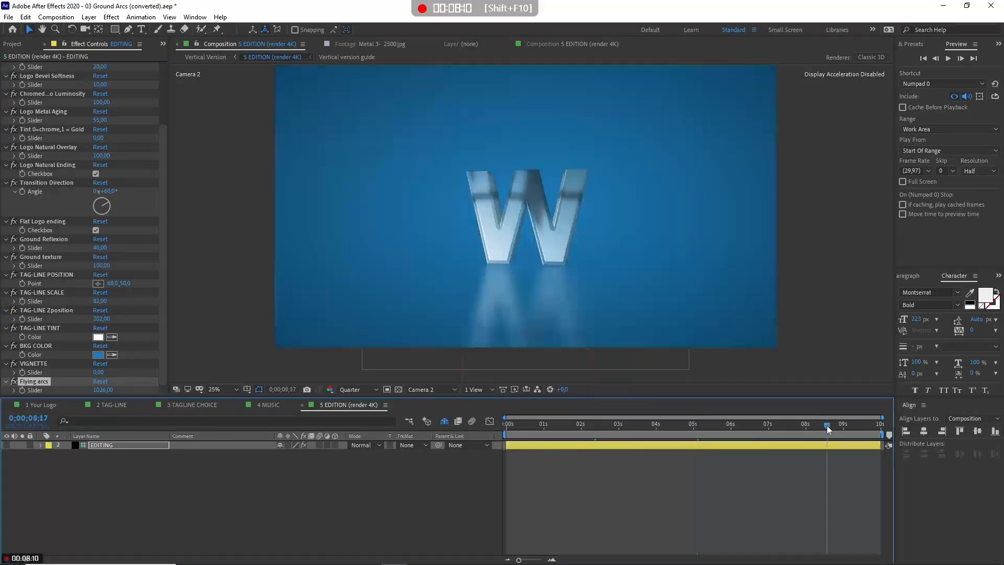
# Step: Close the current project and open the 08 Wall Liquid project, accepting its conversion
pyautogui.click(8, 17)
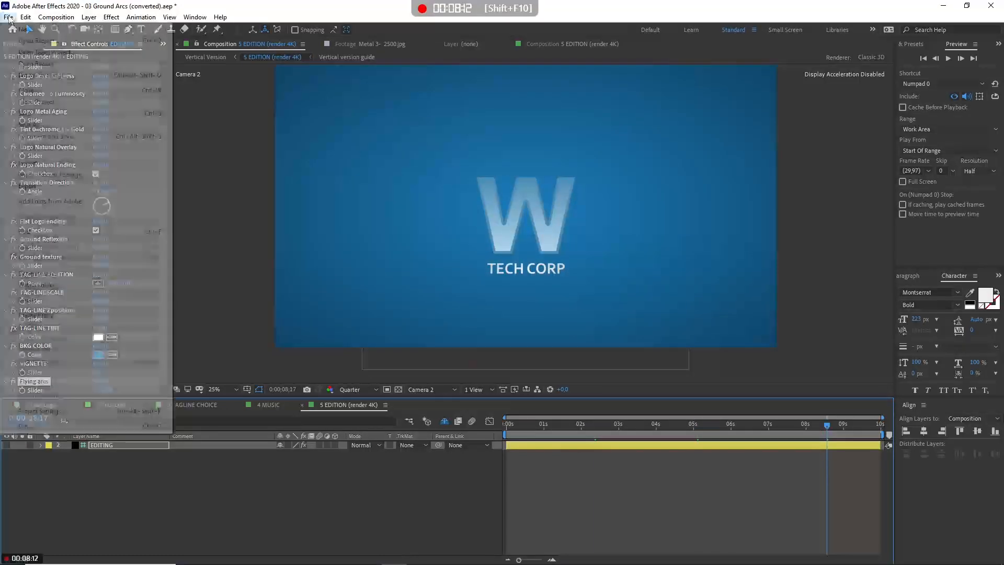
pyautogui.click(22, 40)
pyautogui.click(533, 300)
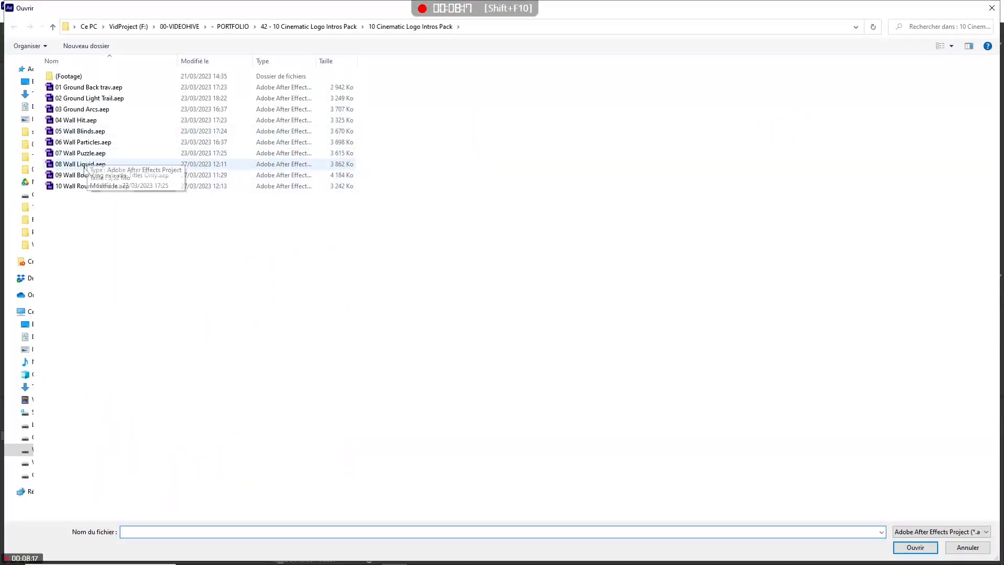
pyautogui.doubleClick(79, 164)
pyautogui.click(609, 306)
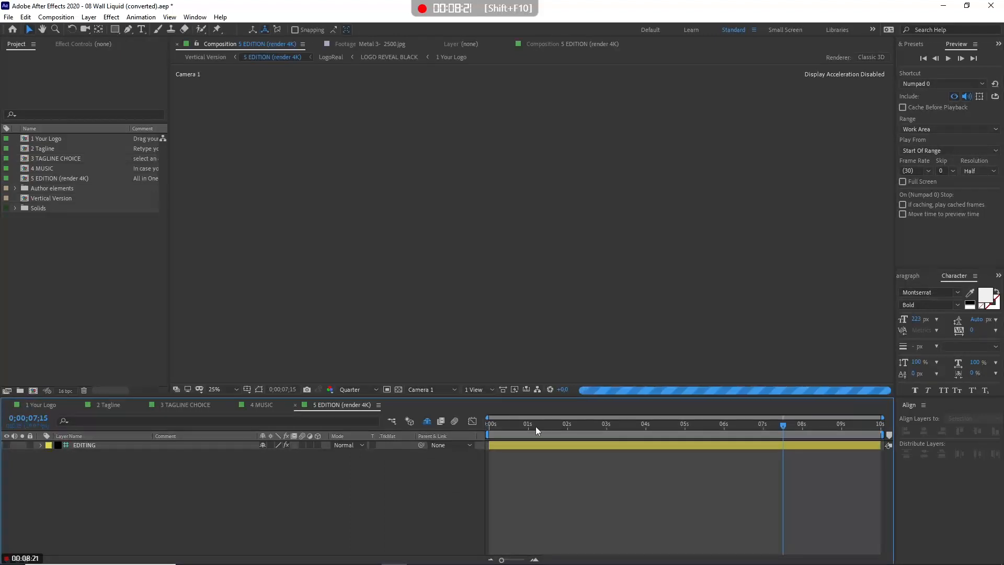
# Step: Look through the logo, tagline, tagline choice and music compositions, ending on 5 EDITION (render 4K)
pyautogui.click(43, 404)
pyautogui.click(110, 405)
pyautogui.click(207, 405)
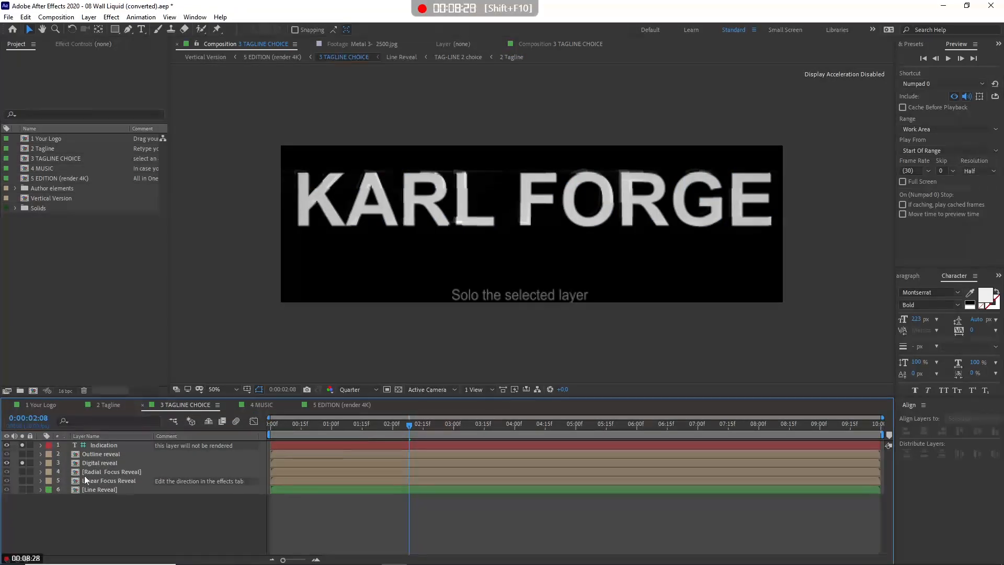
pyautogui.click(260, 406)
pyautogui.click(328, 403)
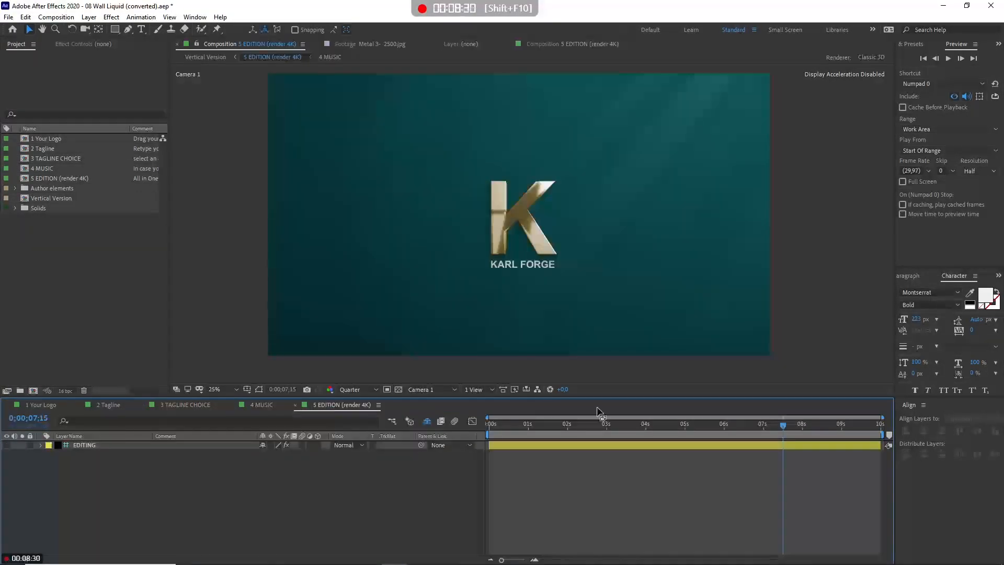
# Step: Reset the EDITING layer's Tint to 0 (chrome) and check the logo at about 6 and 8 seconds
pyautogui.click(598, 426)
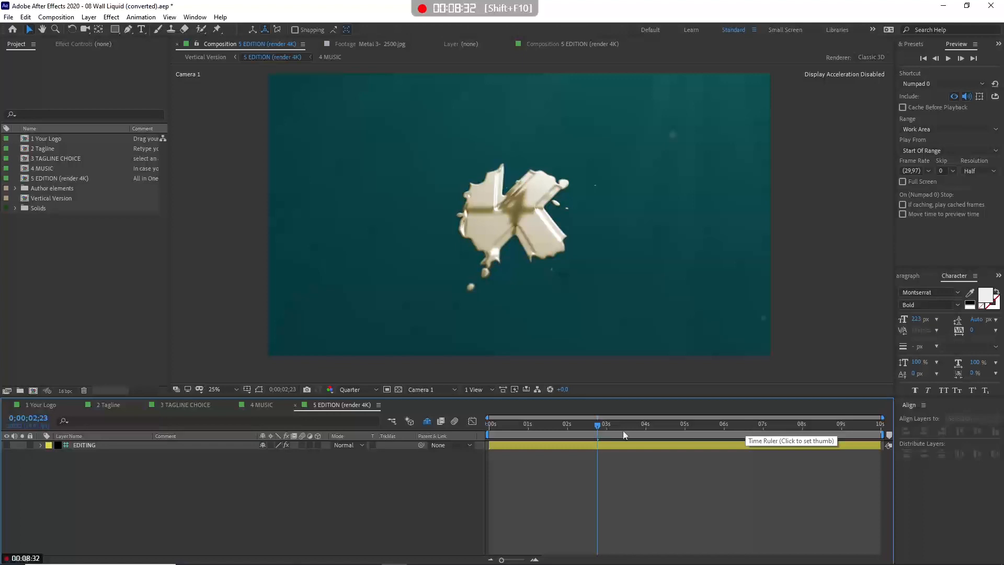
pyautogui.click(93, 444)
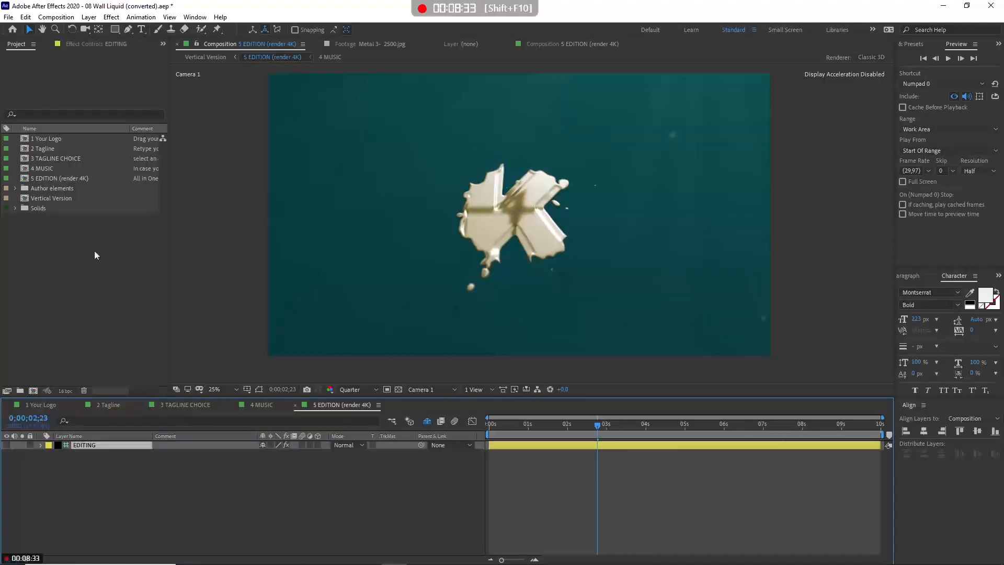
pyautogui.click(95, 44)
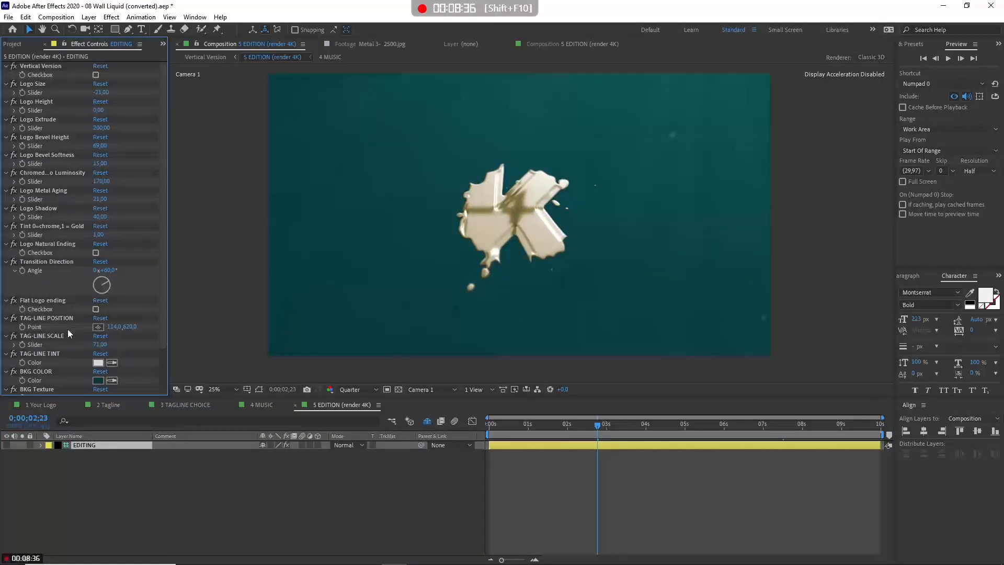
pyautogui.scroll(-1, 68, 333)
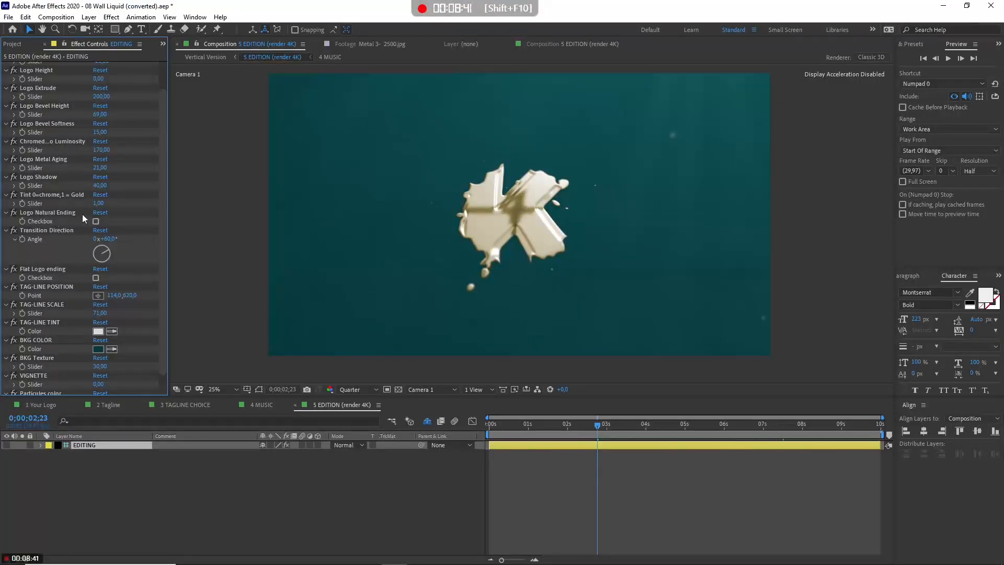
pyautogui.click(599, 425)
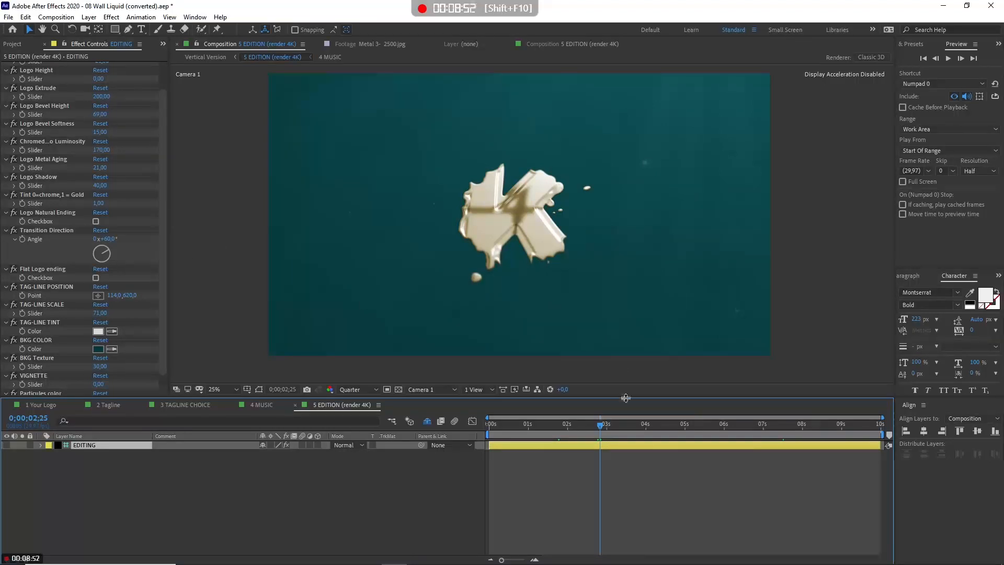
pyautogui.click(100, 194)
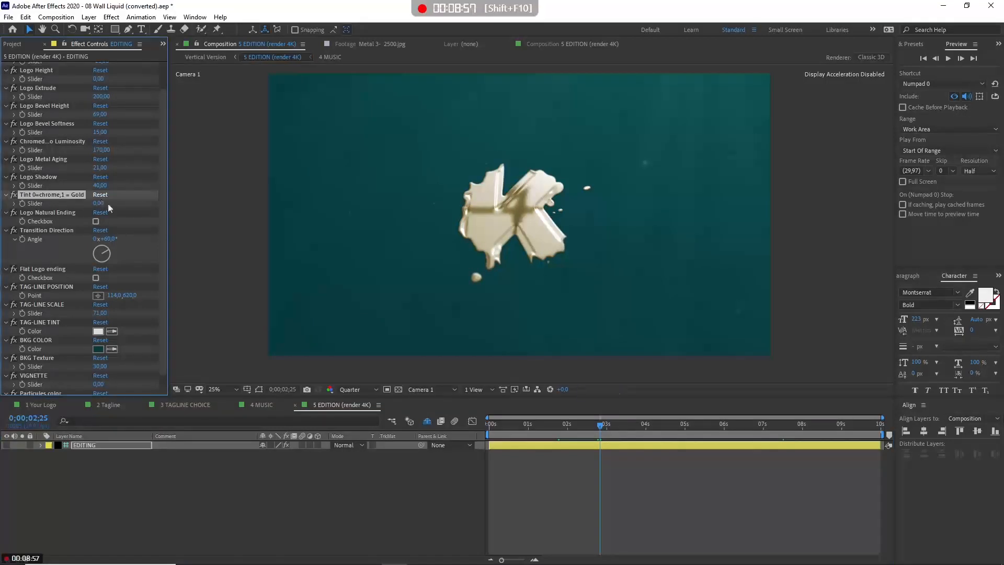
pyautogui.click(726, 428)
pyautogui.click(796, 434)
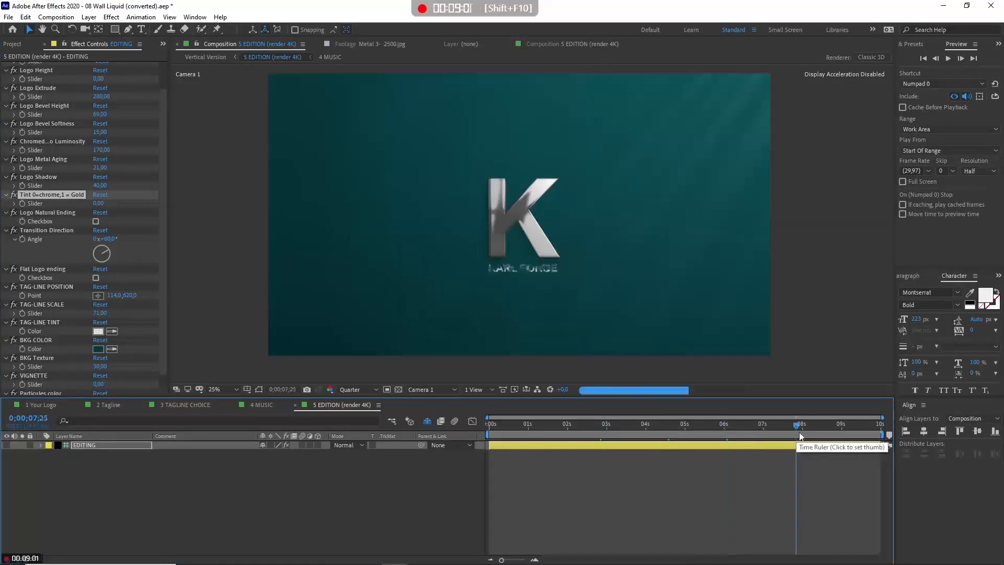
# Step: Enable Logo Natural Ending and check the logo's transition between about 6 and 8 seconds
pyautogui.click(96, 222)
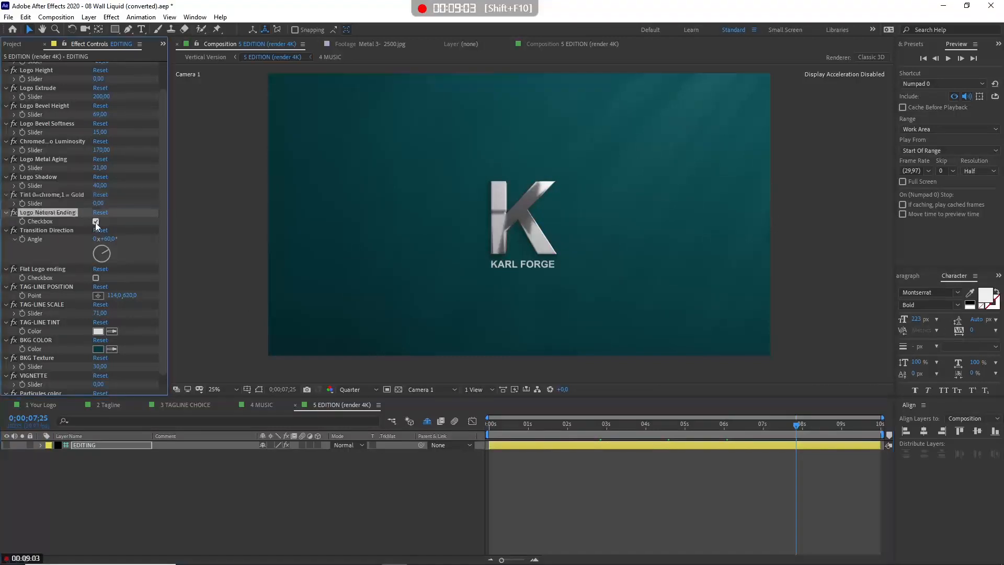
pyautogui.click(735, 423)
pyautogui.click(762, 426)
pyautogui.click(796, 429)
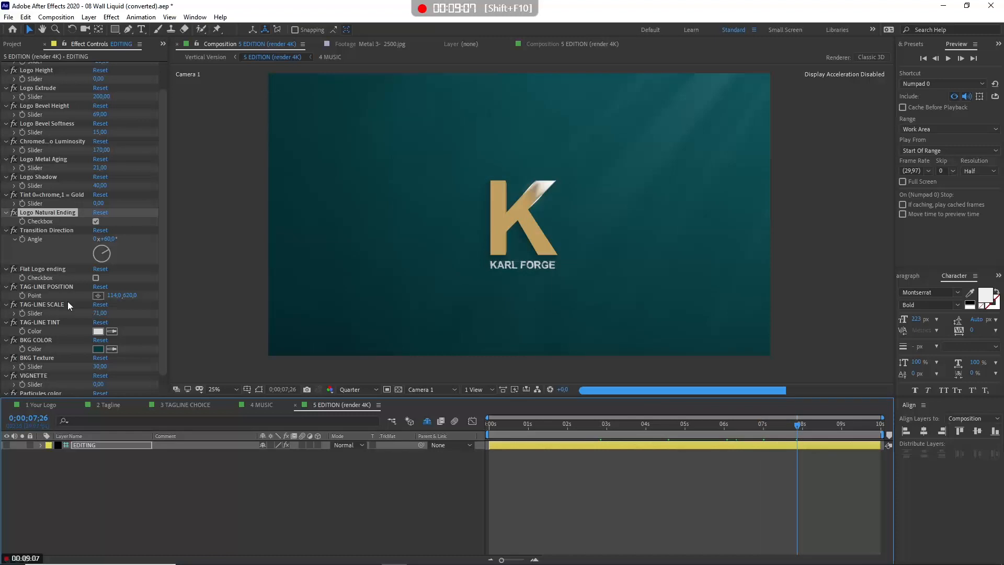
# Step: Set BKG Texture to 60 and BKG COLOR to a darker, duller teal, checking the result at about 2 and 3 seconds
pyautogui.scroll(-1, 92, 322)
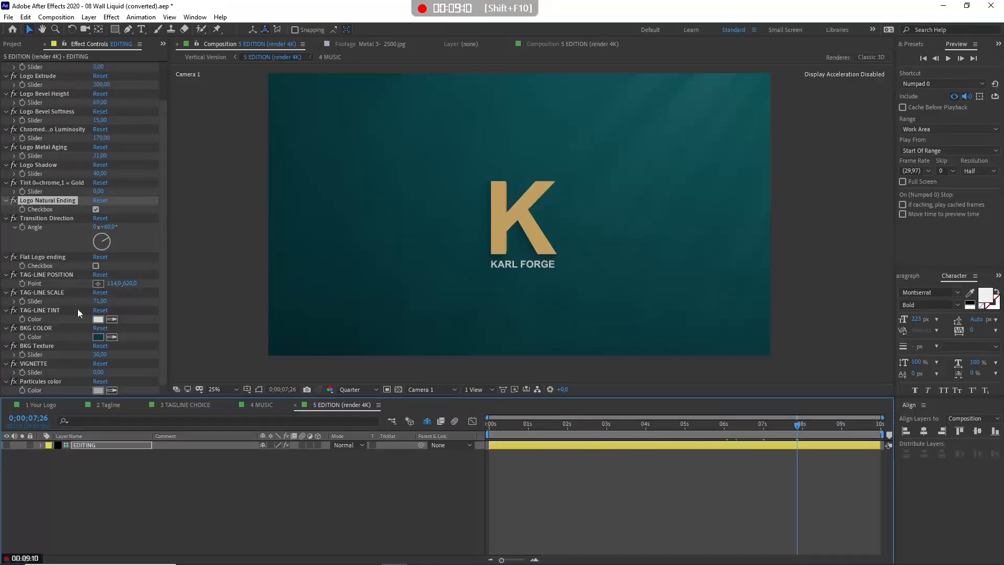
pyautogui.moveTo(99, 356); pyautogui.dragTo(115, 359)
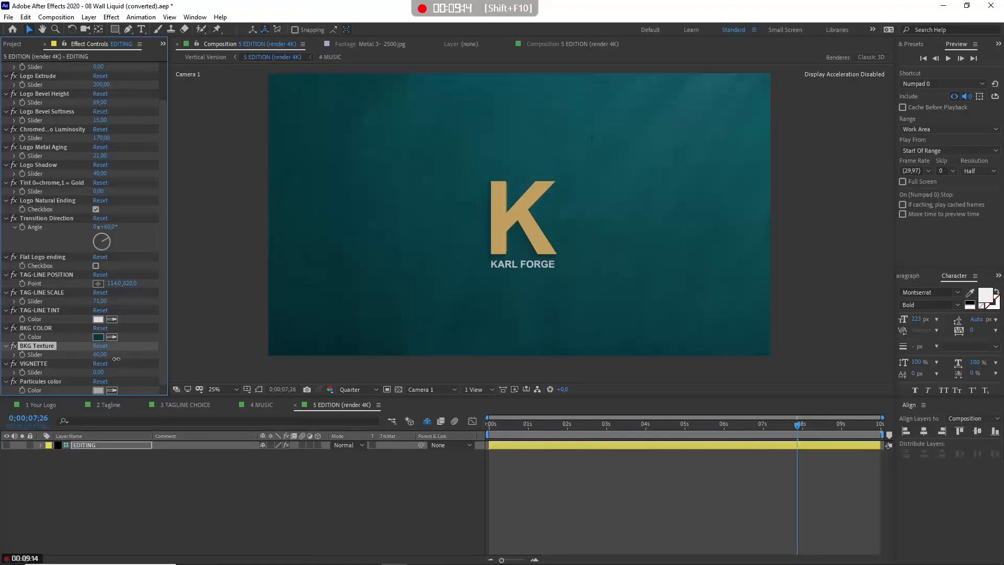
pyautogui.click(98, 337)
pyautogui.moveTo(703, 476); pyautogui.dragTo(685, 489)
pyautogui.click(799, 380)
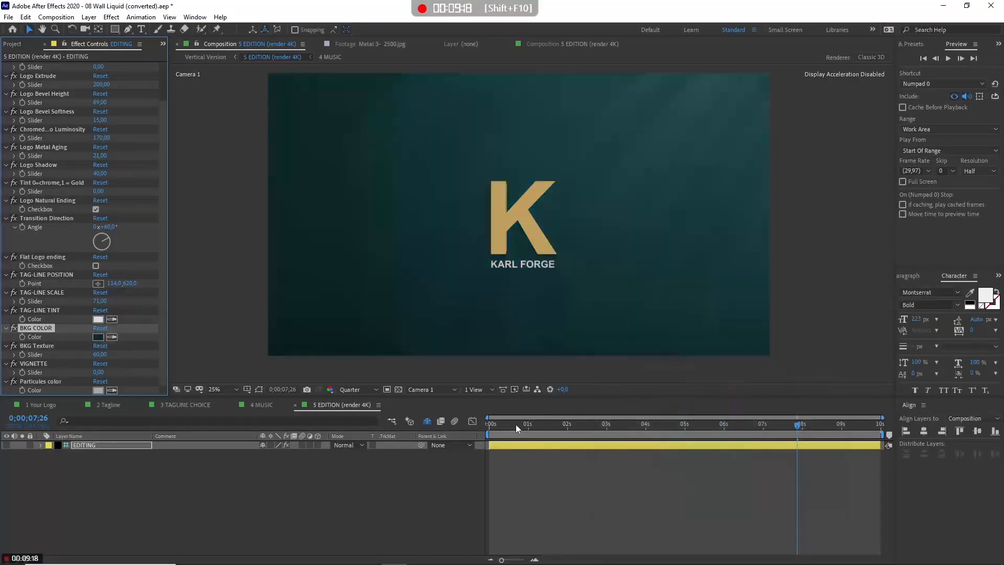
pyautogui.click(566, 426)
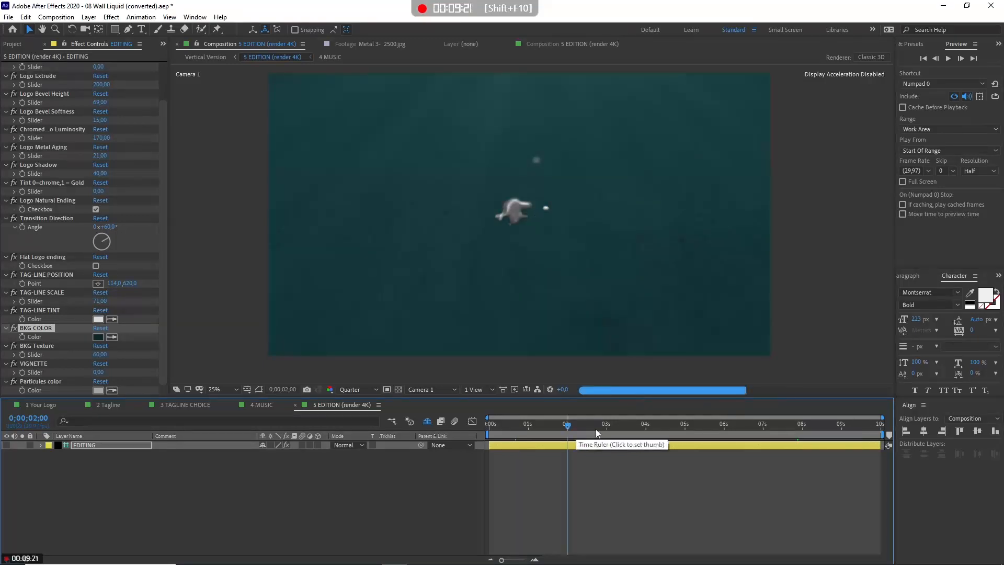
pyautogui.click(603, 426)
# Step: Close the current project and open the 05 Wall Blinds project, accepting its conversion
pyautogui.click(8, 17)
pyautogui.click(39, 40)
pyautogui.click(529, 300)
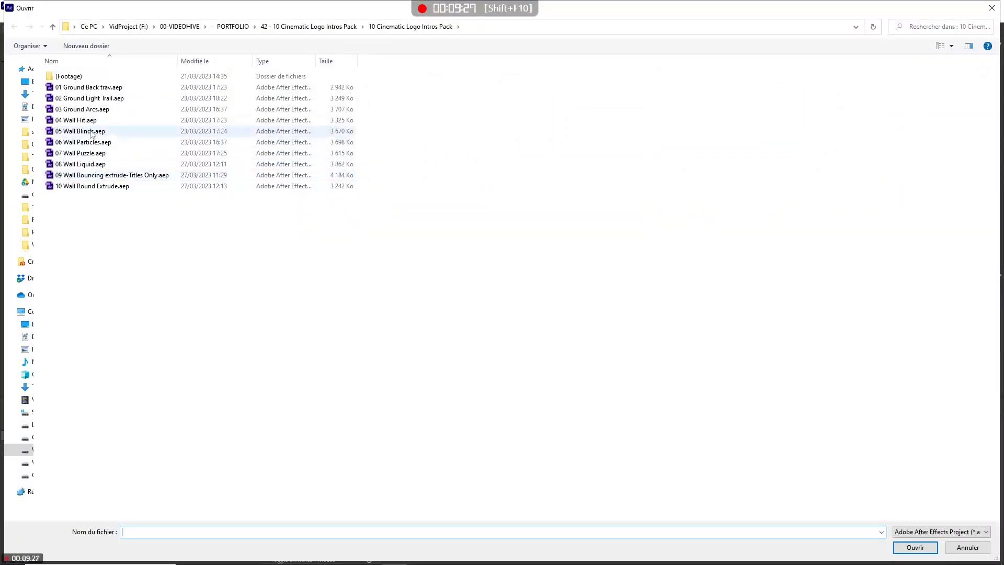
pyautogui.doubleClick(92, 131)
pyautogui.click(588, 306)
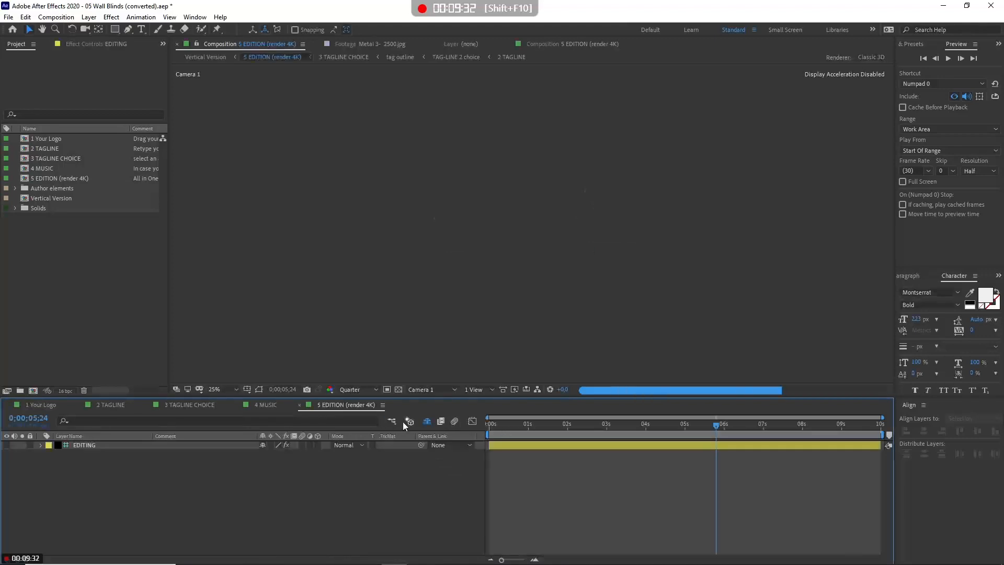
# Step: At about 3 seconds, set the EDITING layer's Logo Natural Overlay to 183 and reset its Tint to 0 (chrome)
pyautogui.click(84, 44)
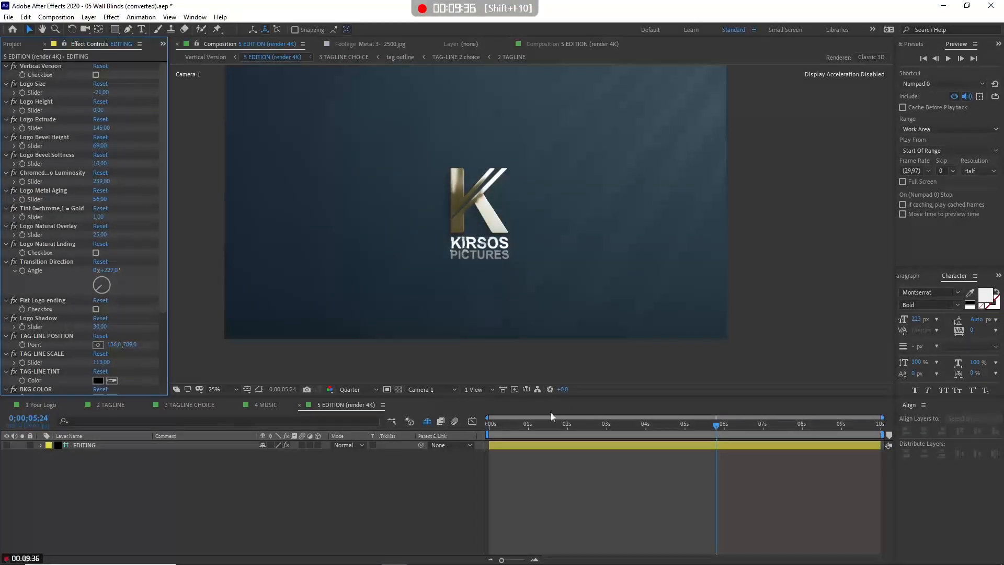
pyautogui.click(620, 425)
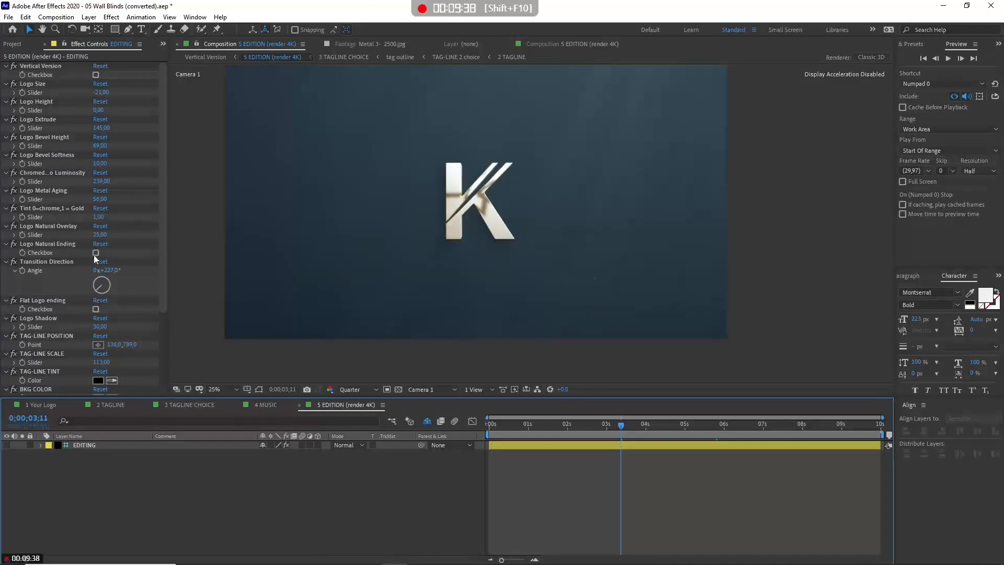
pyautogui.moveTo(94, 234); pyautogui.dragTo(183, 239)
pyautogui.click(100, 208)
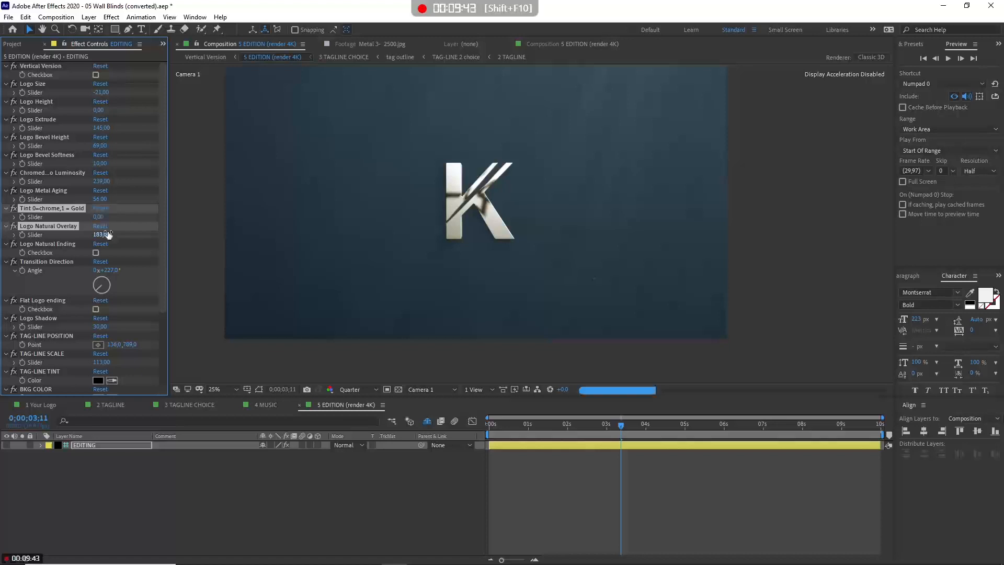
# Step: Compare the original logo's color in 1 Your Logo with the metallic logo in 5 EDITION (render 4K)
pyautogui.click(45, 406)
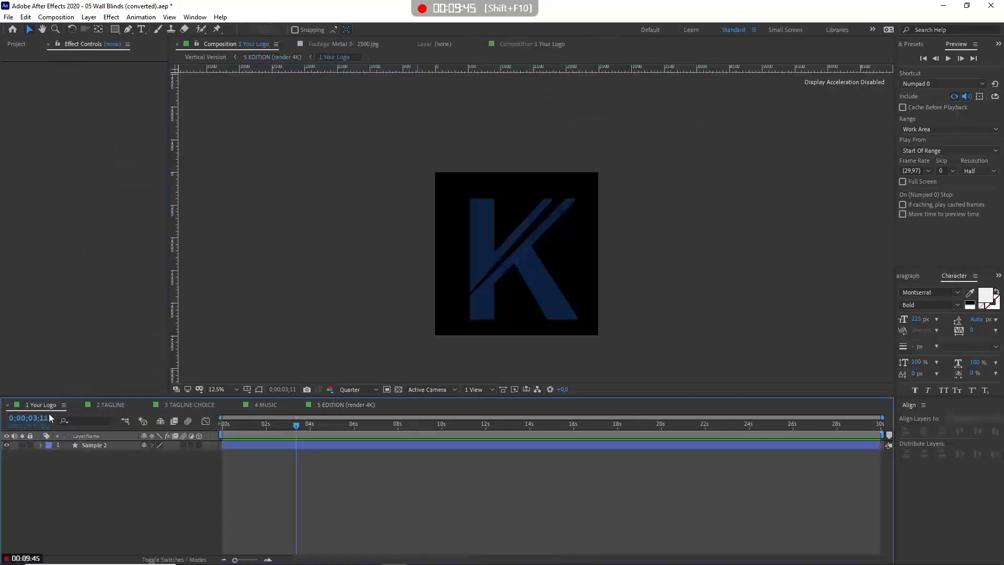
pyautogui.click(335, 406)
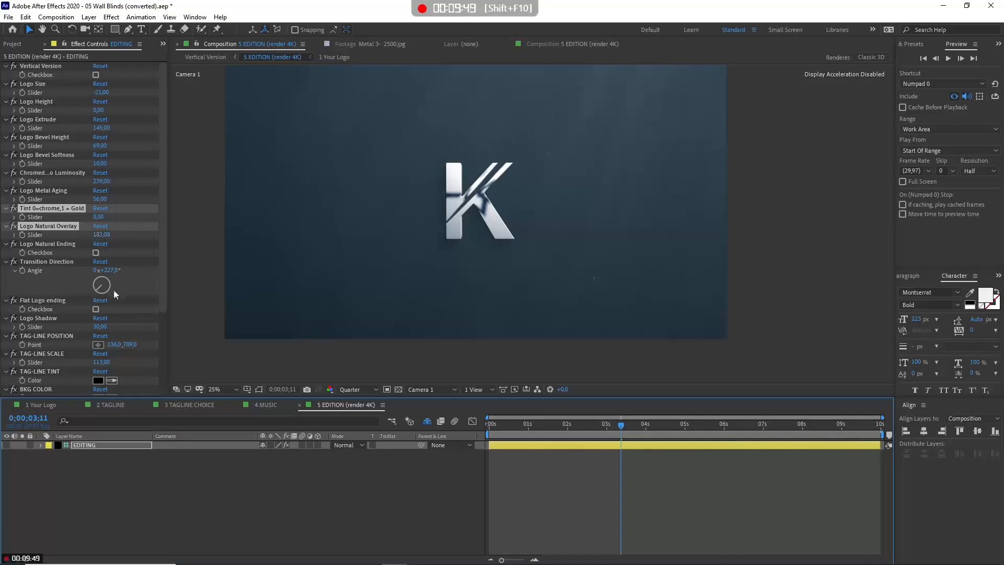
pyautogui.click(37, 406)
pyautogui.click(373, 407)
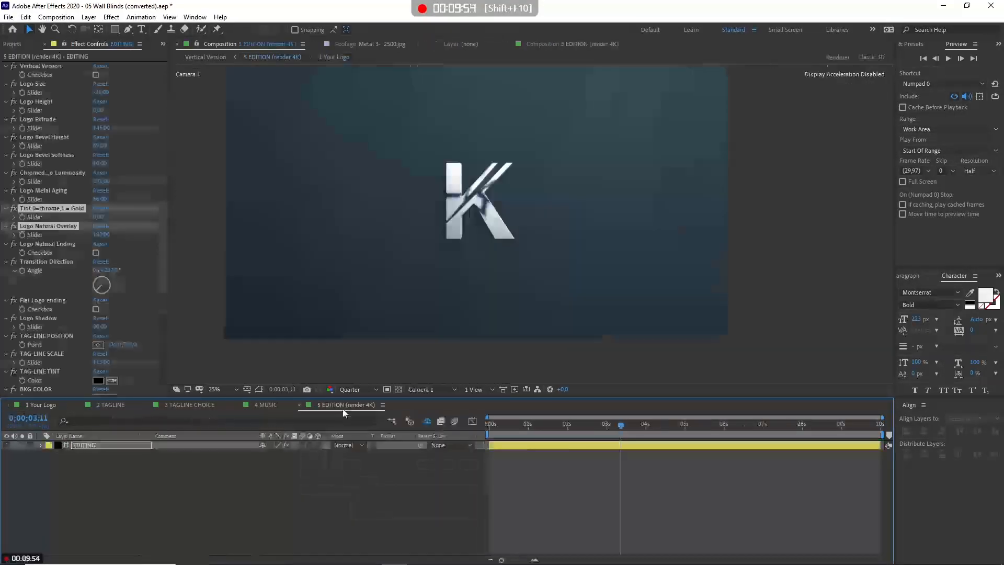
# Step: Return to the 1 Your Logo composition and import octo.png into the project
pyautogui.click(55, 404)
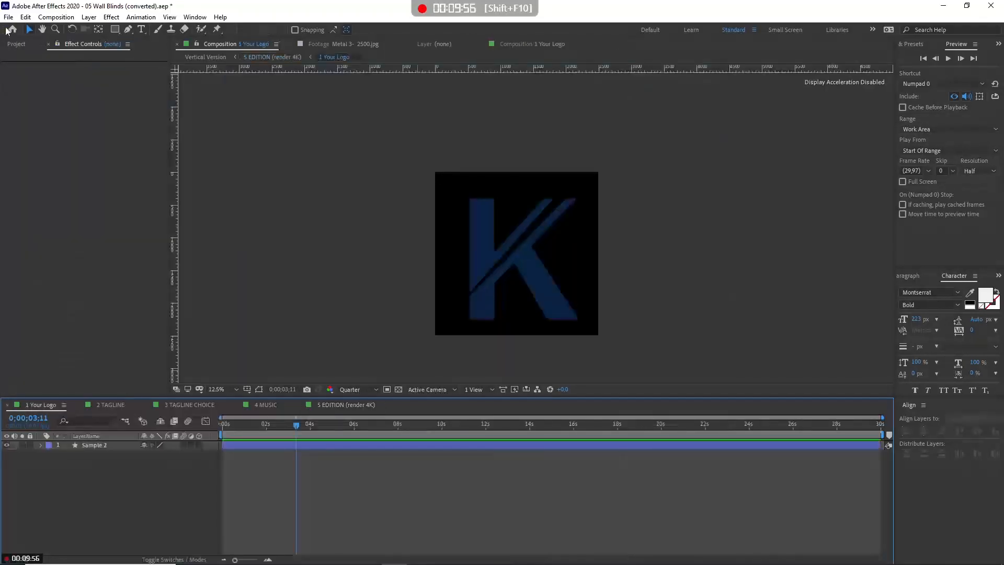
pyautogui.click(16, 44)
pyautogui.doubleClick(45, 255)
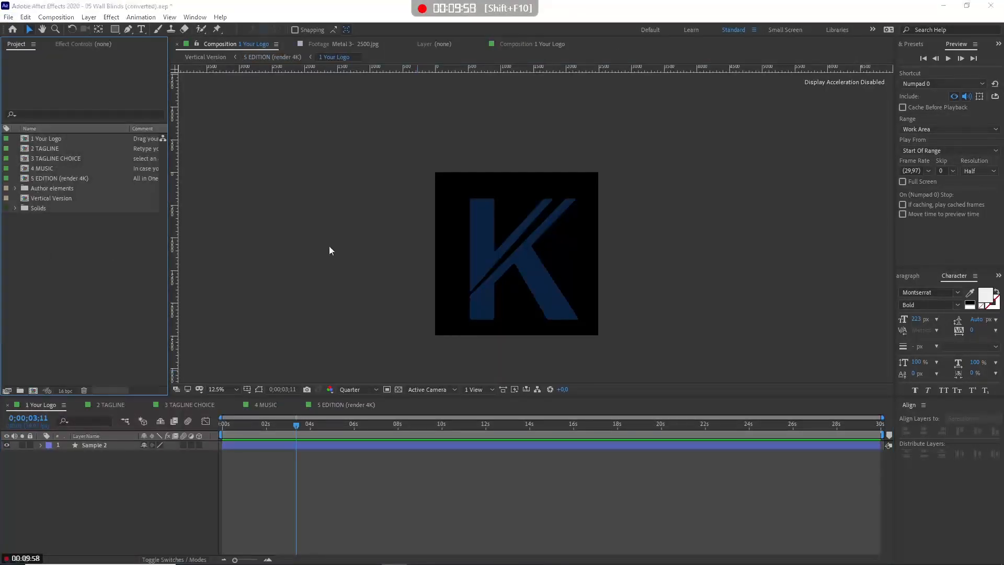
pyautogui.doubleClick(408, 230)
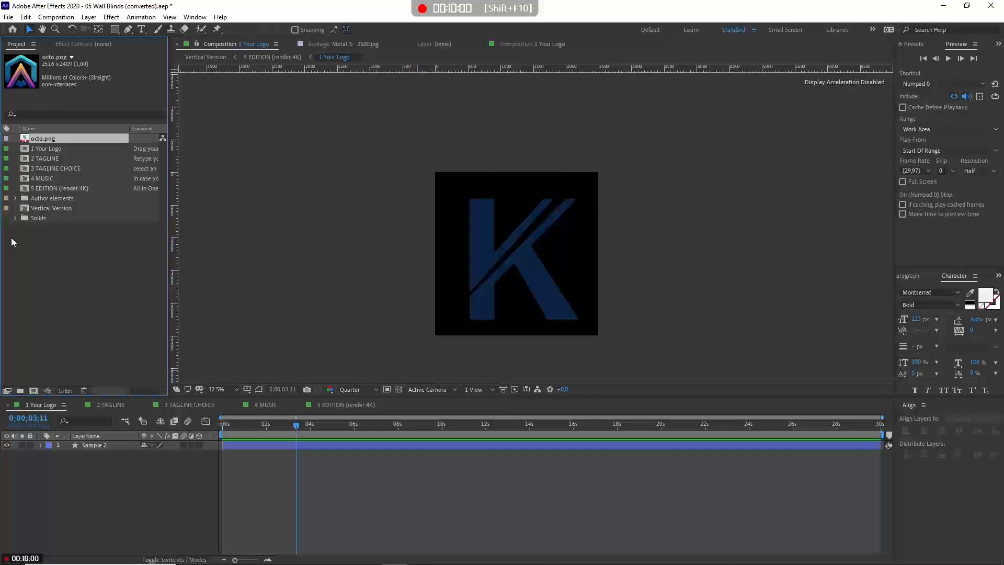
# Step: Place octo.png beneath the Sample 2 layer in 1 Your Logo, hide Sample 2 and select the new logo
pyautogui.moveTo(32, 142); pyautogui.dragTo(40, 453)
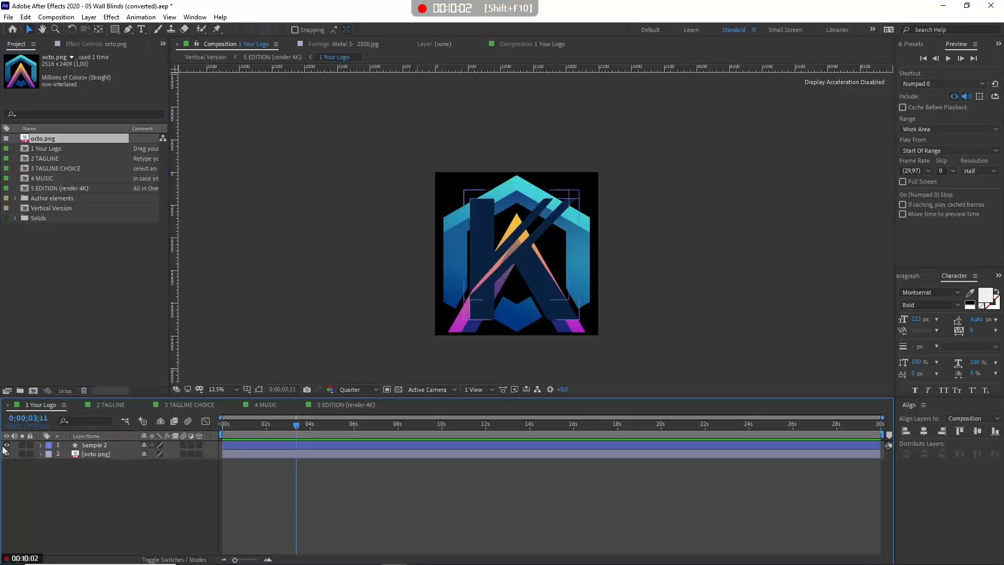
pyautogui.click(22, 453)
pyautogui.click(477, 315)
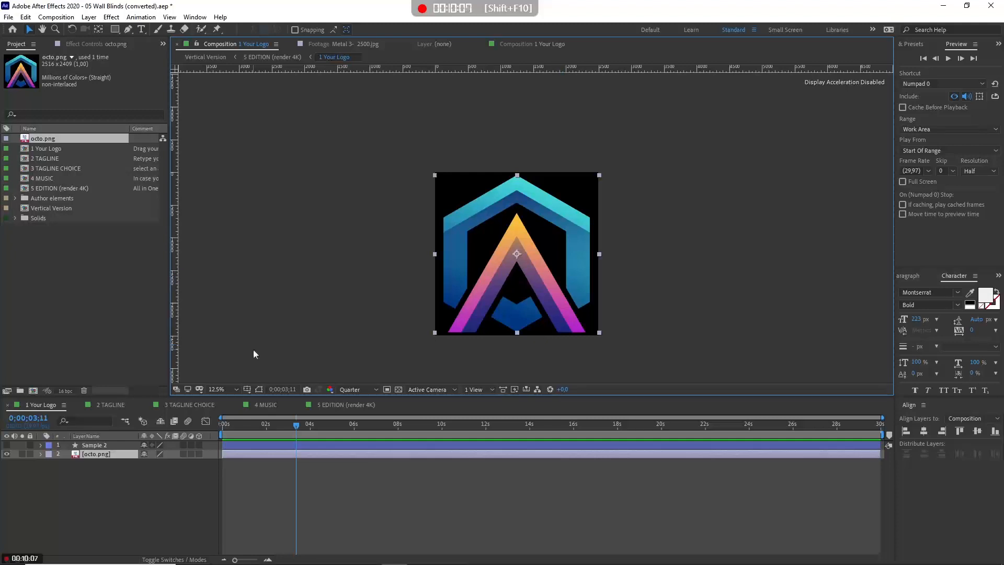
# Step: In 5 EDITION (render 4K), reset the EDITING layer's Logo Natural Overlay to 0 and set Logo Shadow to 77
pyautogui.click(341, 404)
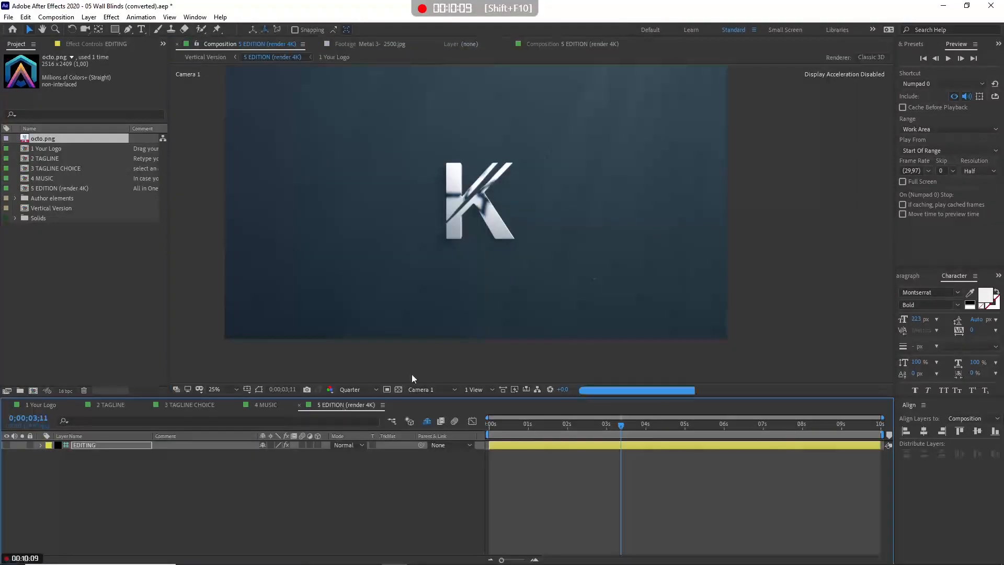
pyautogui.click(86, 43)
pyautogui.click(100, 227)
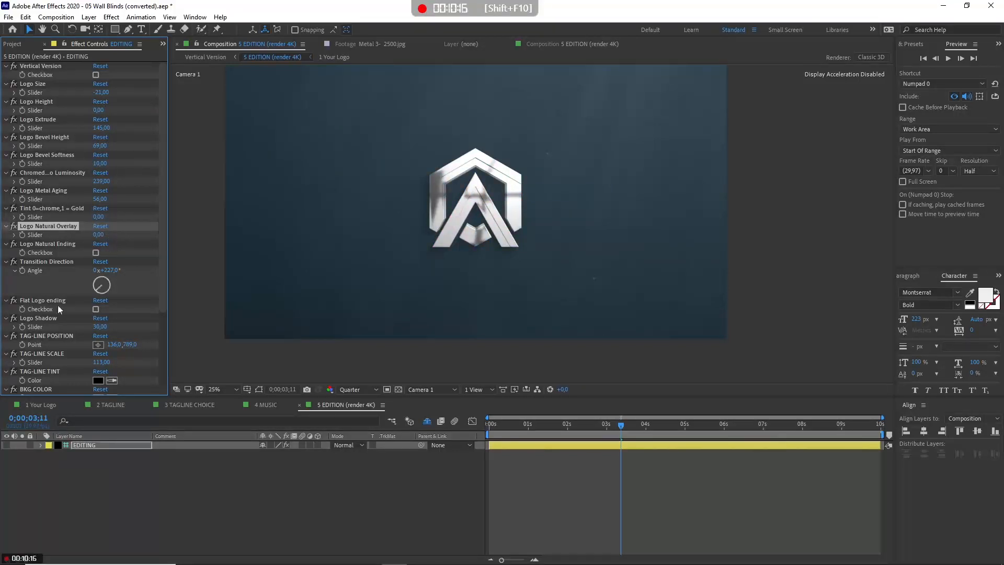
pyautogui.scroll(-1, 54, 315)
pyautogui.moveTo(99, 311); pyautogui.dragTo(127, 314)
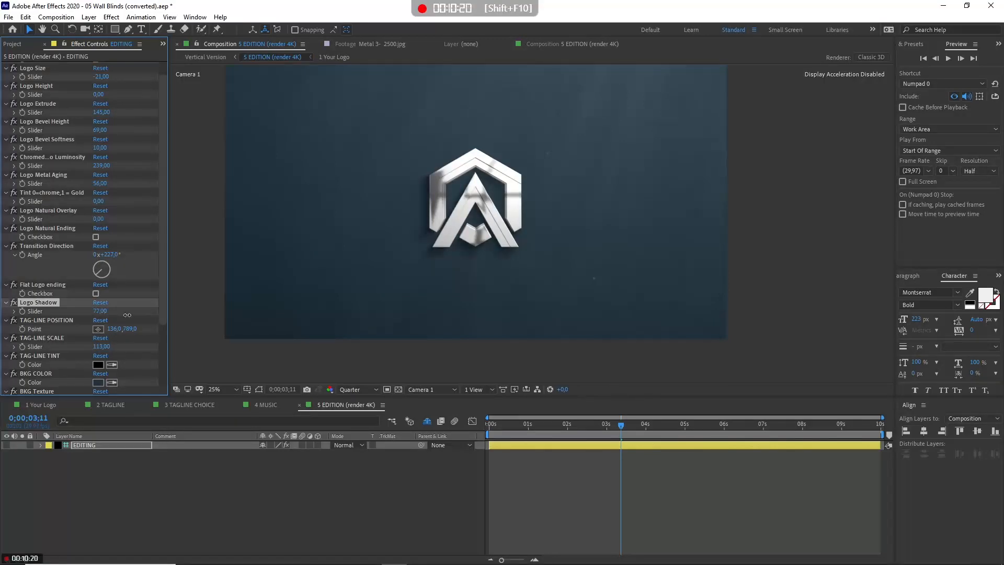
# Step: At 0;00;00;20, set the EDITING layer's Opening Blinds color 1 to a dark crimson
pyautogui.scroll(-4, 73, 340)
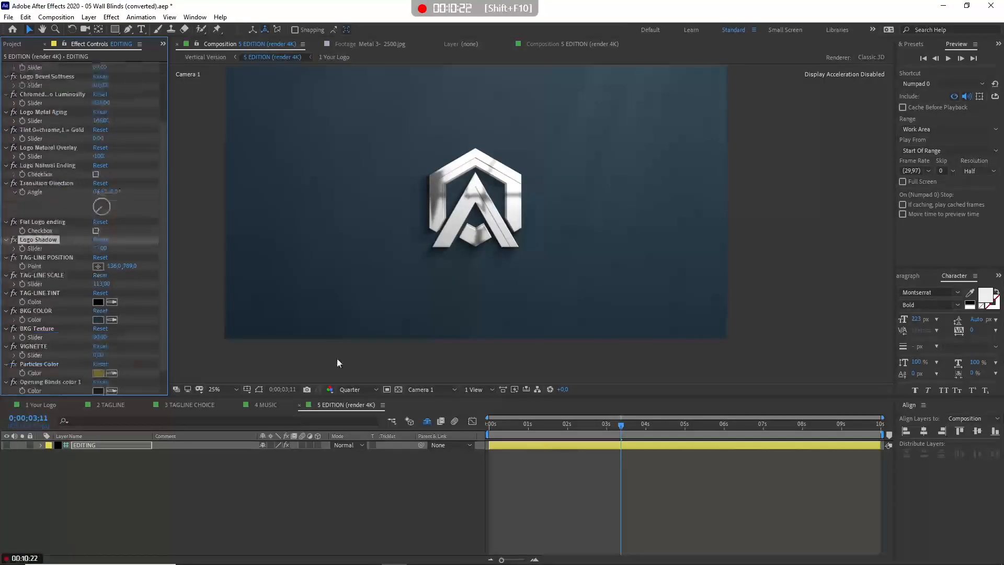
pyautogui.click(515, 425)
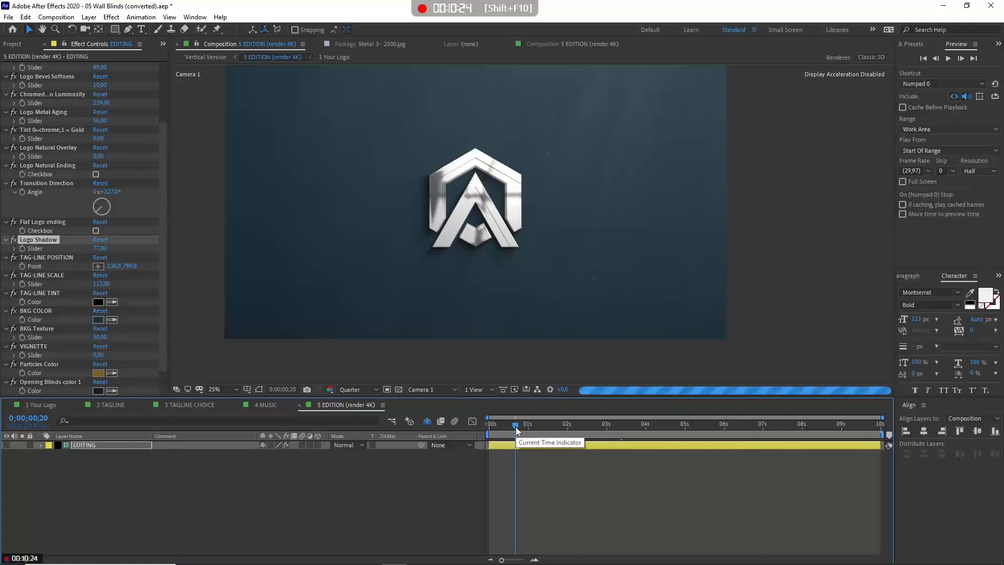
pyautogui.scroll(-1, 62, 337)
pyautogui.click(97, 372)
pyautogui.click(737, 384)
pyautogui.click(699, 475)
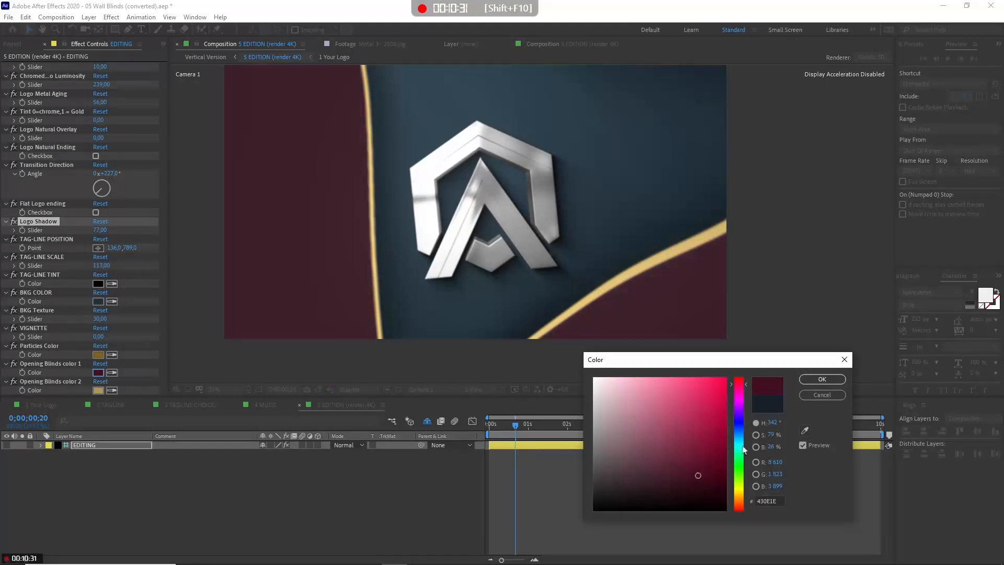
pyautogui.click(822, 379)
# Step: At 0;00;01;02, set Opening Blinds color 2 to a bright green
pyautogui.click(531, 424)
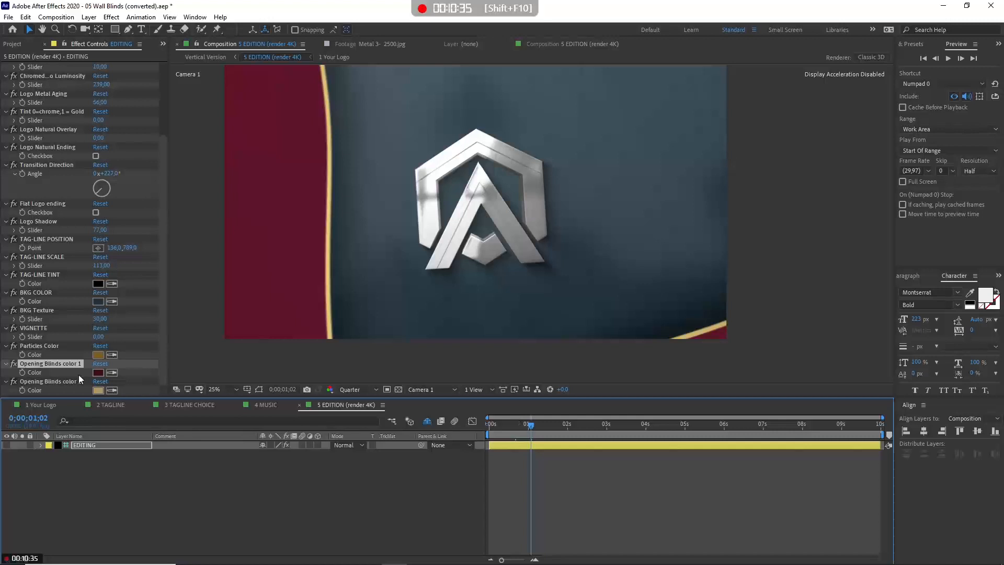
pyautogui.click(97, 390)
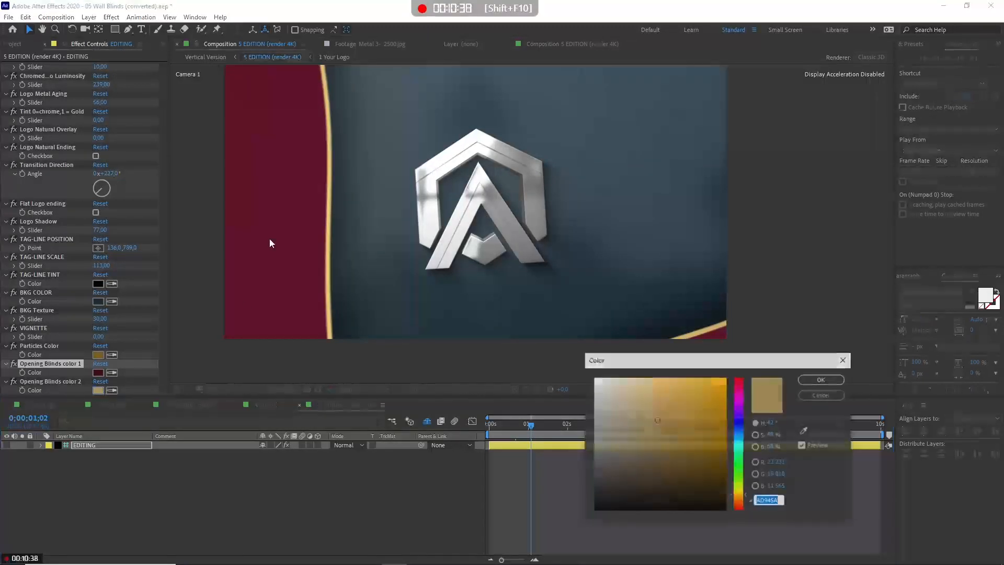
pyautogui.click(744, 458)
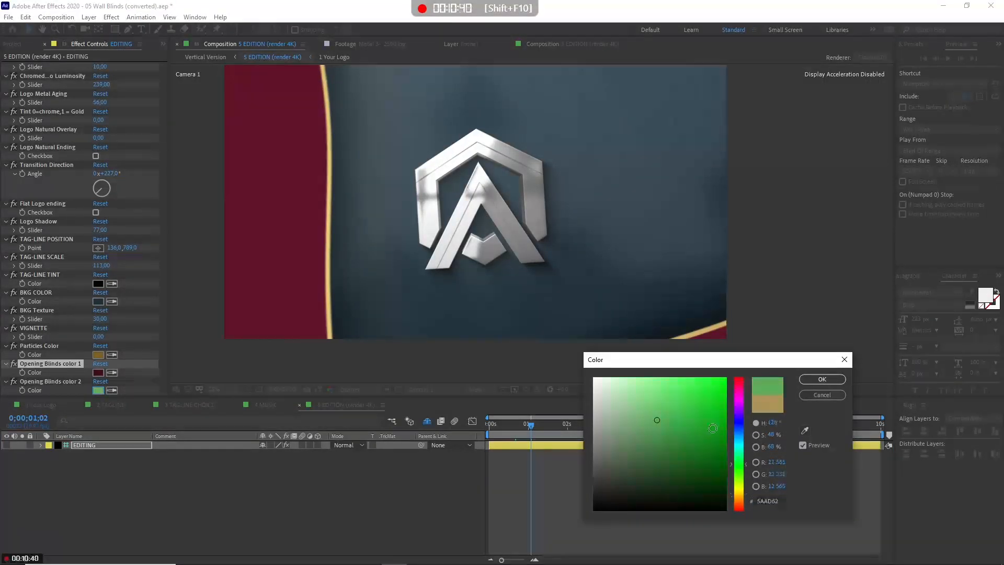
pyautogui.click(821, 379)
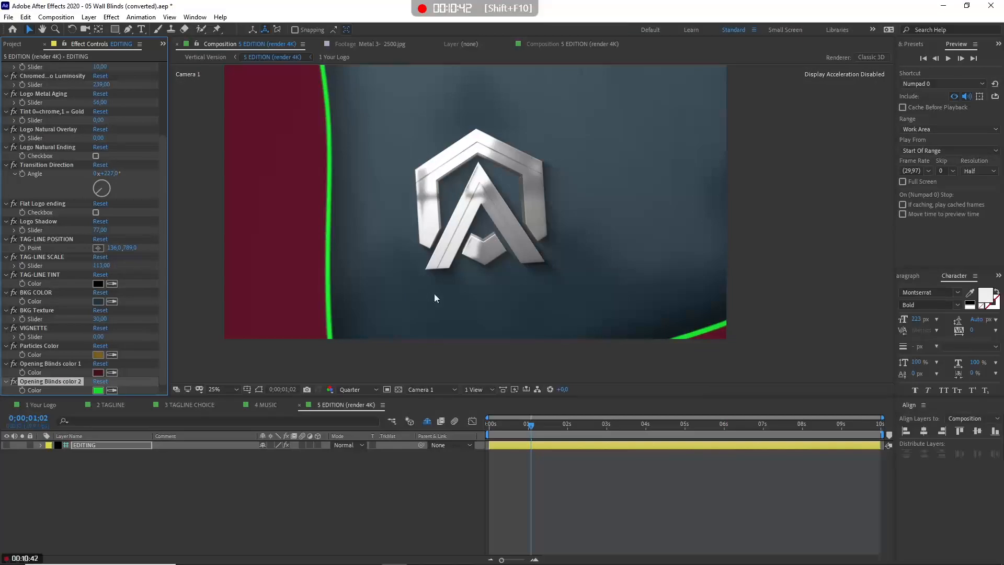
# Step: Set Particles Color to a brighter orange and BKG Texture to 70
pyautogui.click(97, 355)
pyautogui.moveTo(696, 393); pyautogui.dragTo(700, 378)
pyautogui.click(822, 379)
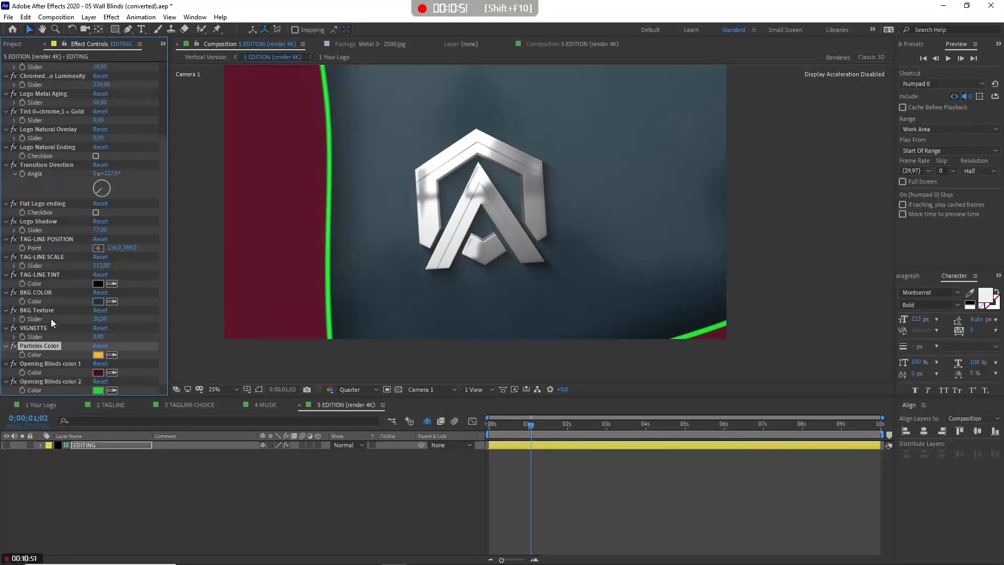
pyautogui.moveTo(101, 319); pyautogui.dragTo(123, 324)
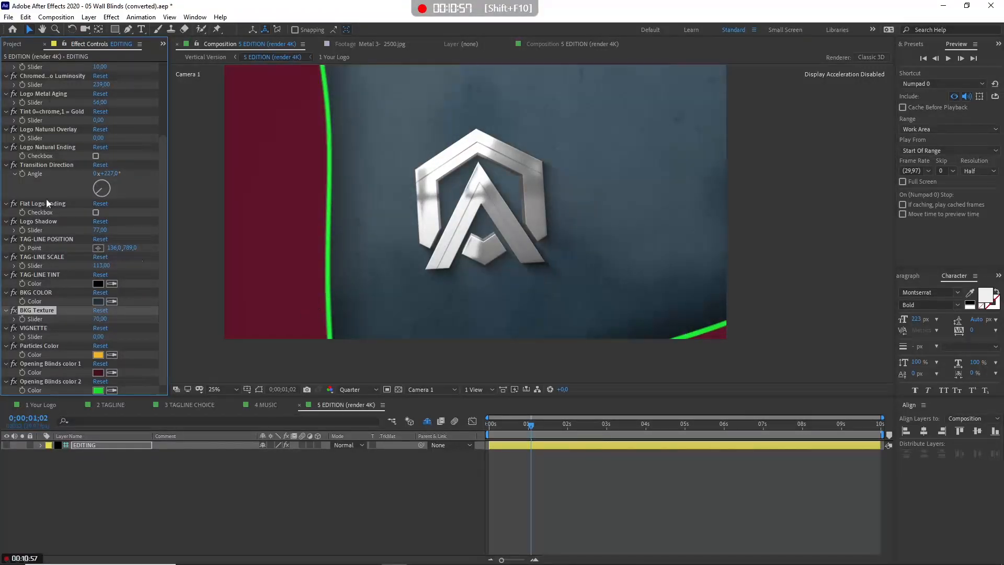
# Step: Open the project 09 Wall Bouncing extrude-Titles Only.aep without saving the current one, and accept its version conversion
pyautogui.click(9, 17)
pyautogui.click(21, 41)
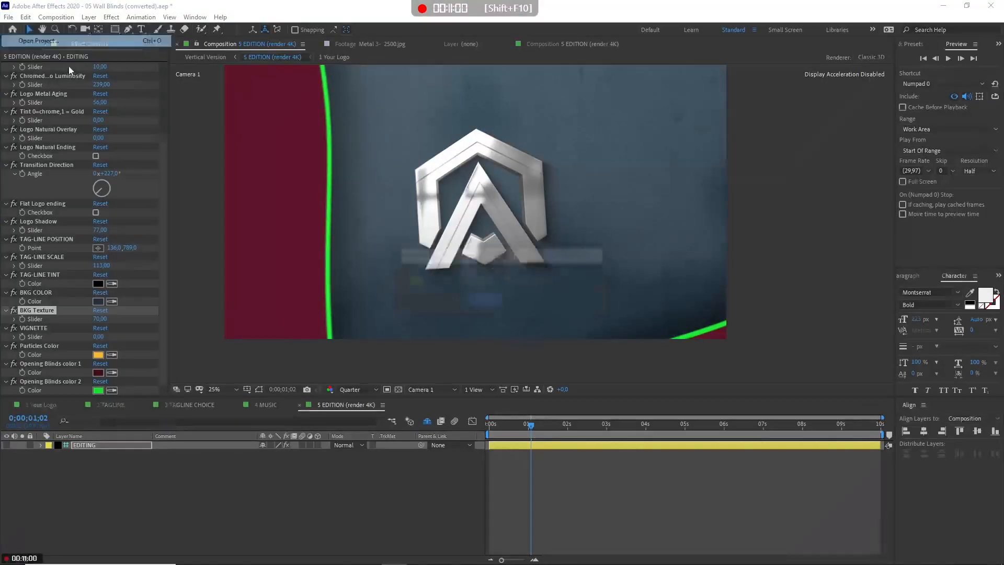
pyautogui.click(531, 300)
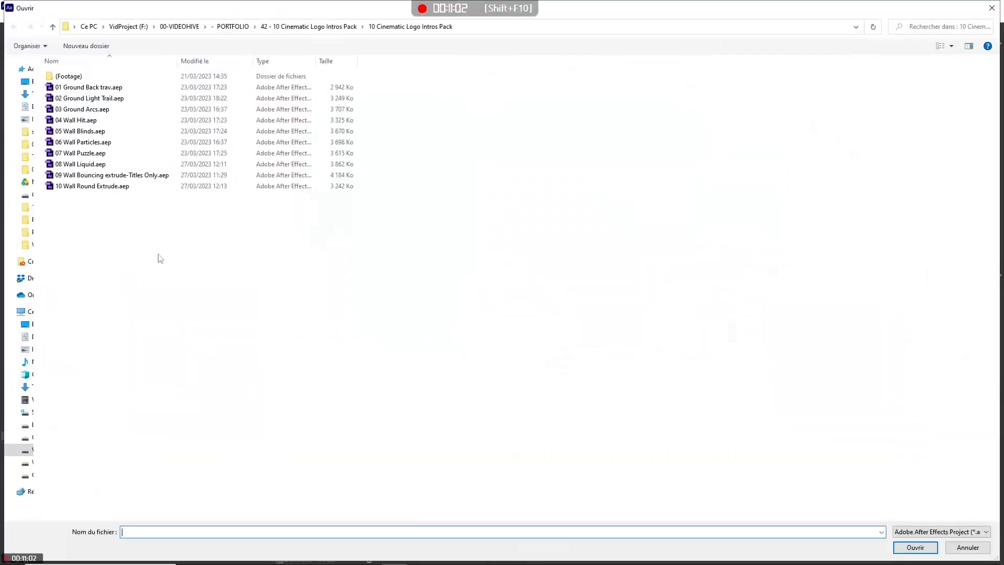
pyautogui.doubleClick(96, 178)
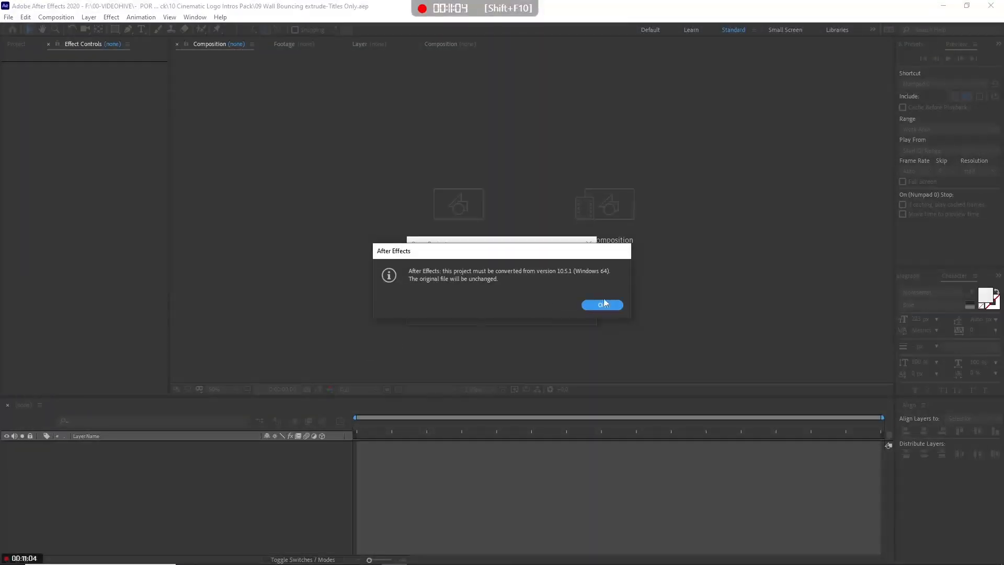
pyautogui.click(601, 302)
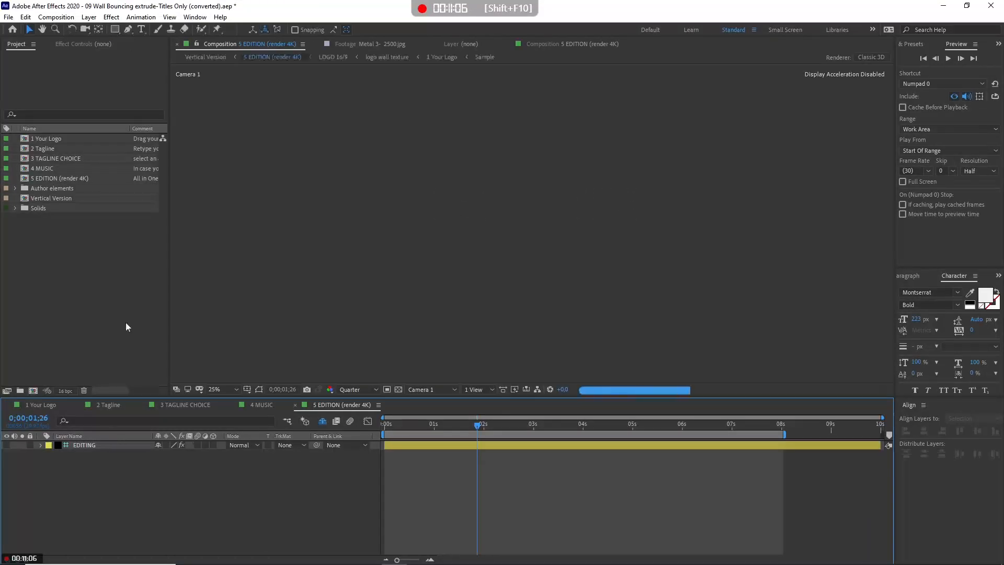
# Step: Show the EDITING layer's effect controls and set Light Direction to 157° at 0;00;02;08
pyautogui.click(90, 447)
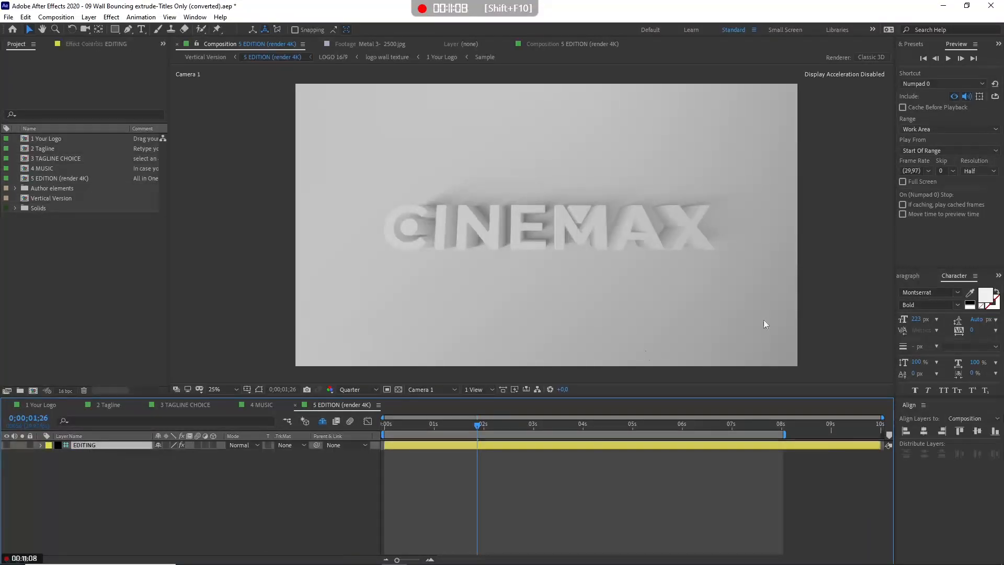
pyautogui.click(110, 45)
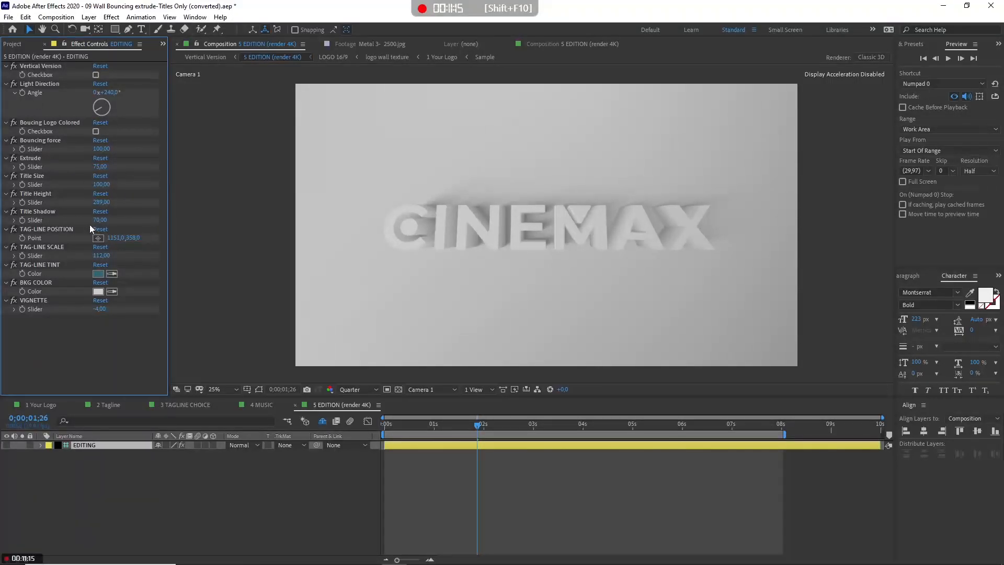
pyautogui.click(64, 124)
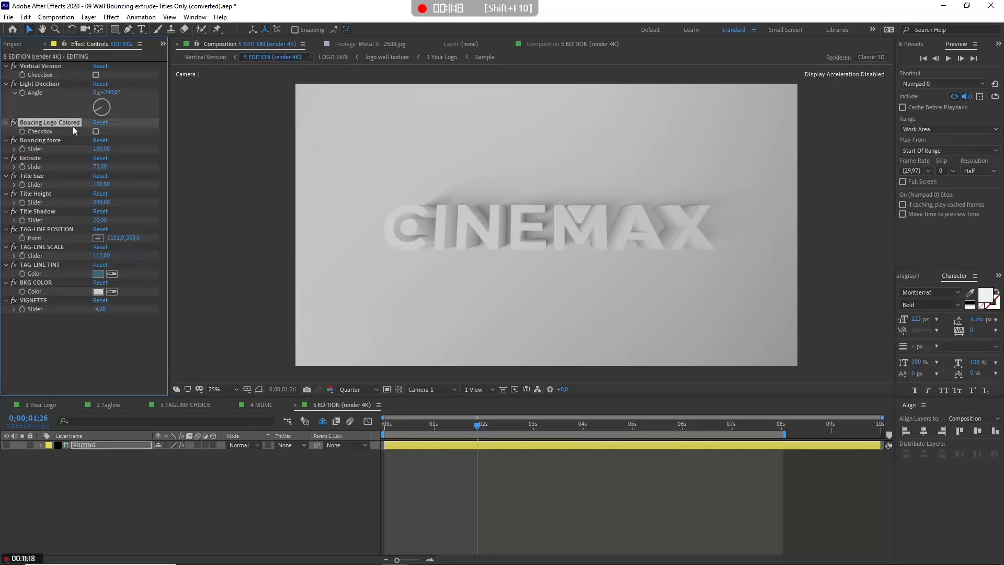
pyautogui.click(428, 427)
pyautogui.moveTo(443, 423); pyautogui.dragTo(497, 428)
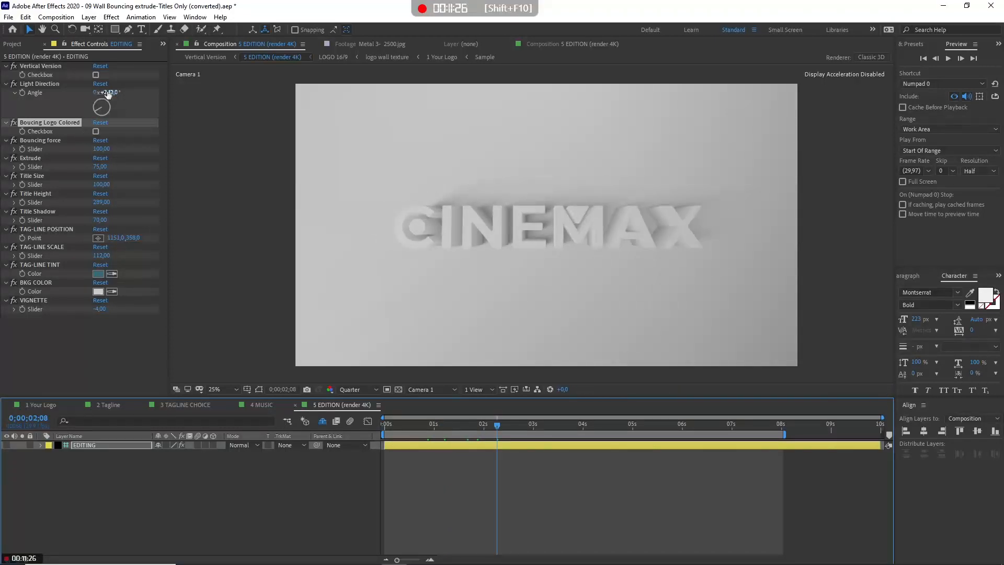
pyautogui.moveTo(106, 110)
pyautogui.mouseDown()
pyautogui.moveTo(92, 112)
pyautogui.moveTo(106, 122)
pyautogui.mouseUp()
# Step: Try Boucing Logo Colored, comparing it with the original in 1 Your Logo and at several times, and turn it off
pyautogui.click(95, 131)
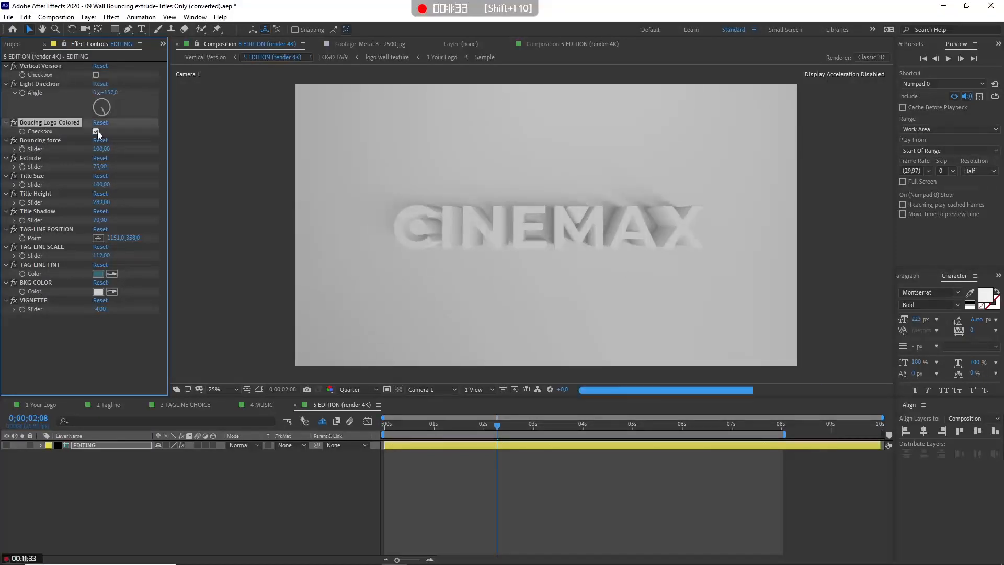
pyautogui.click(40, 405)
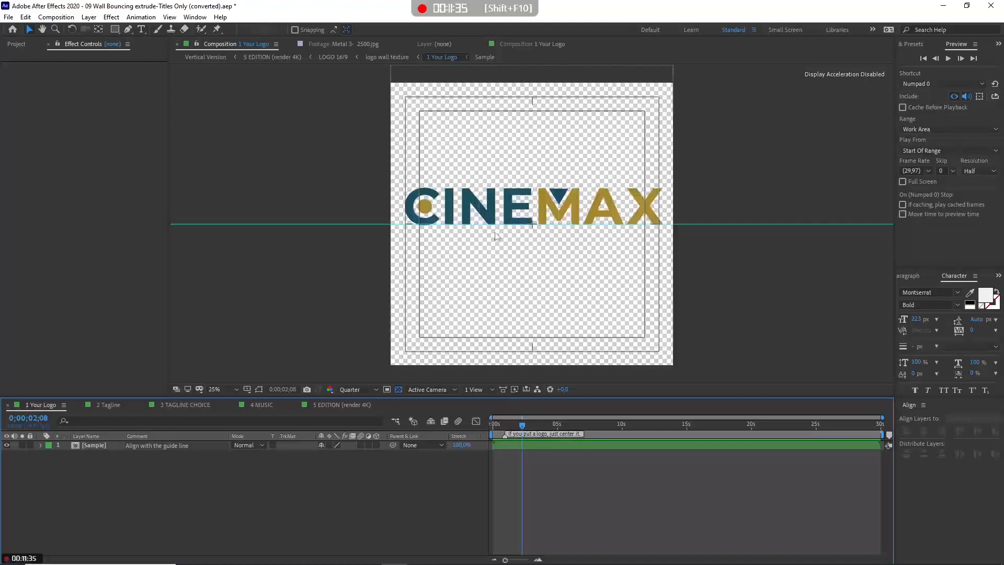
pyautogui.click(339, 405)
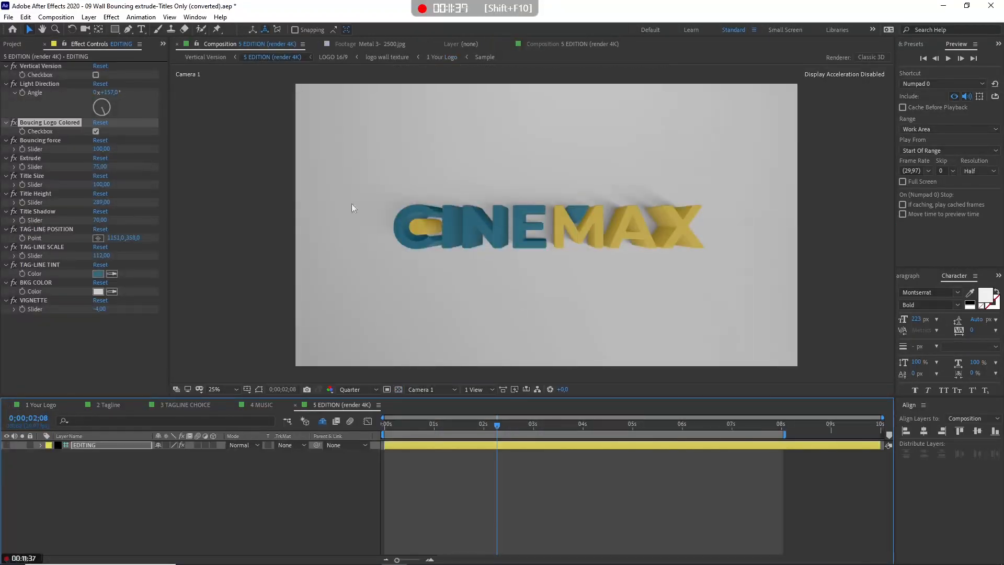
pyautogui.click(538, 428)
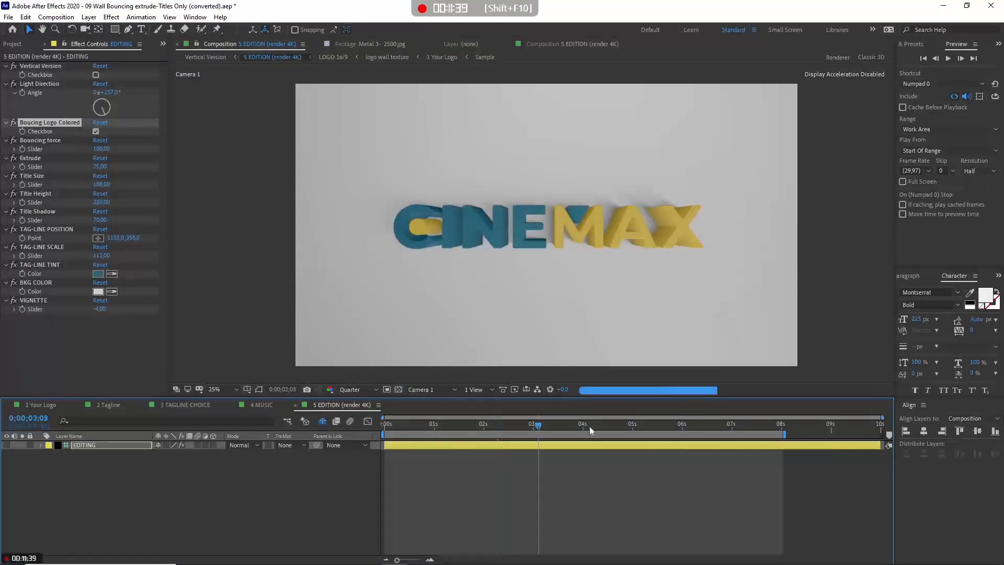
pyautogui.click(620, 428)
pyautogui.click(492, 427)
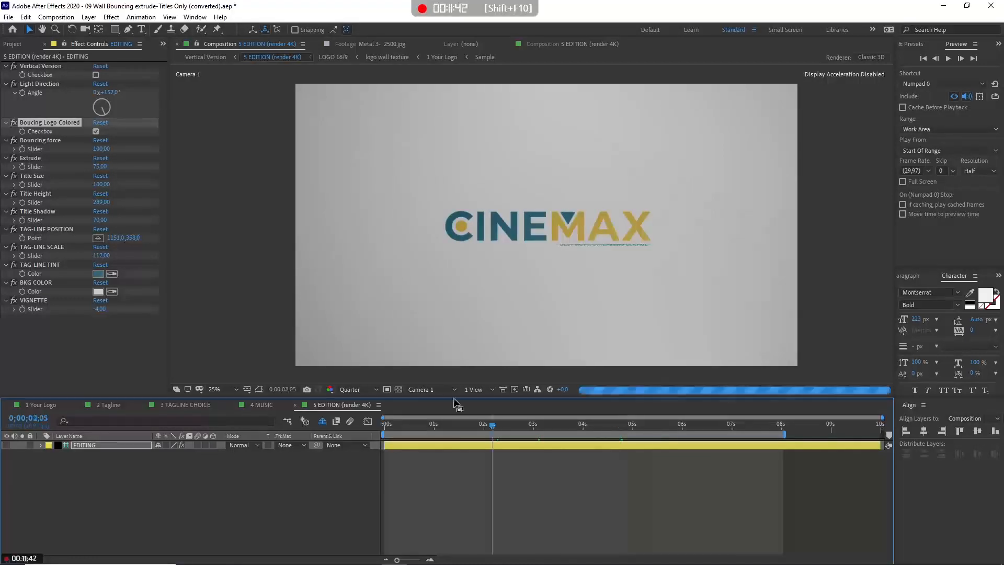
pyautogui.click(95, 131)
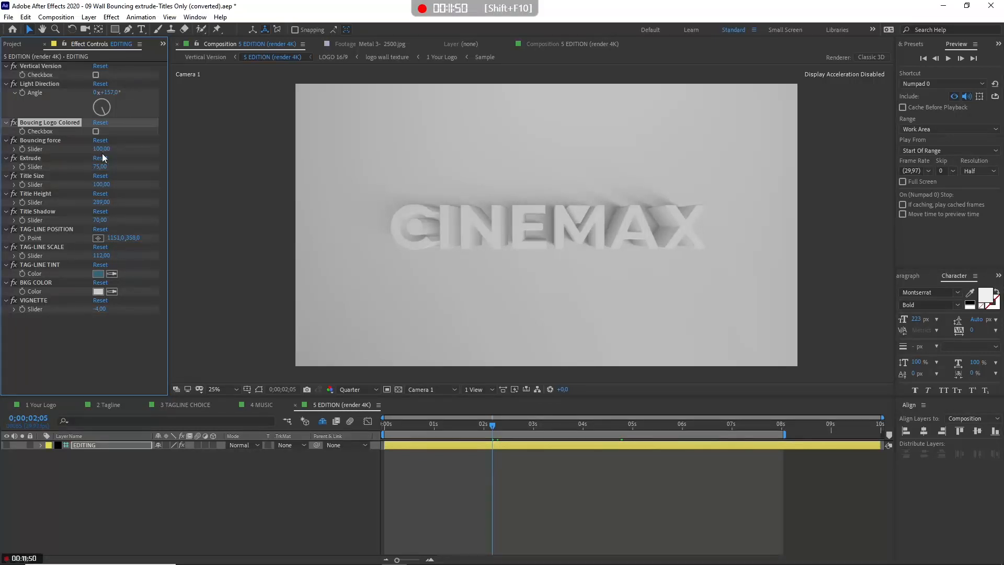
# Step: Raise Bouncing force to 332, previewing at 0;00;01;21, and set Extrude to 87
pyautogui.moveTo(101, 148); pyautogui.dragTo(134, 152)
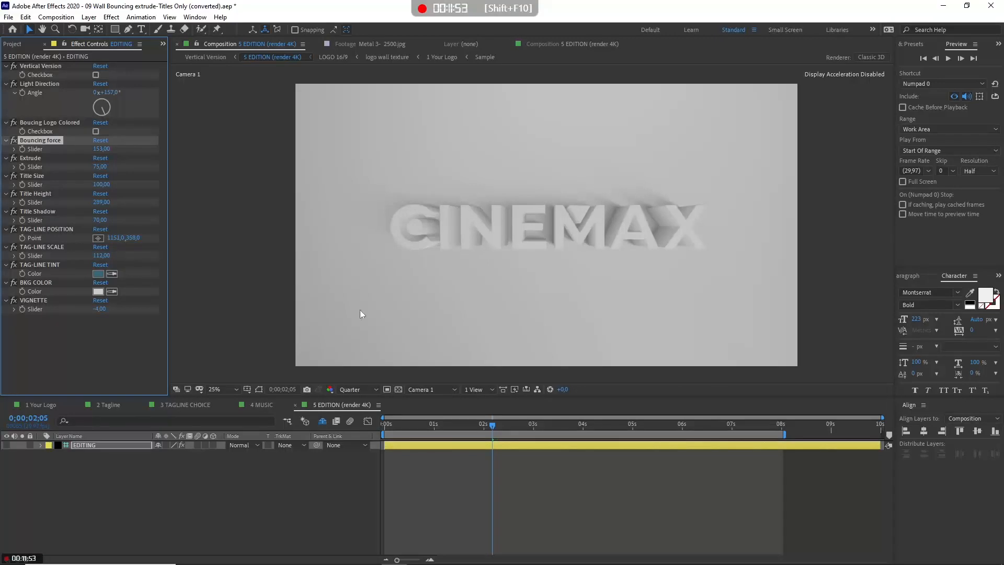
pyautogui.click(468, 425)
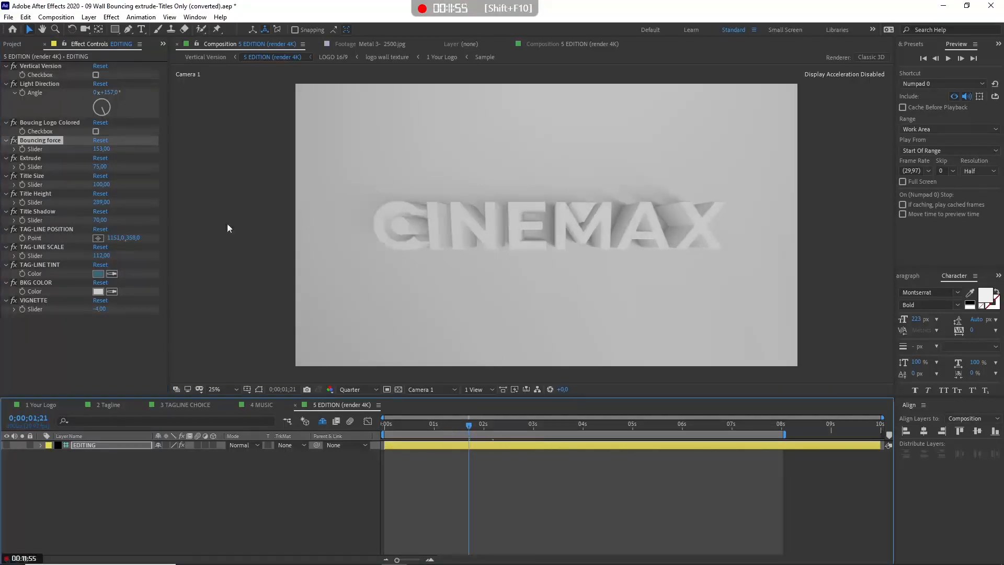
pyautogui.moveTo(101, 148); pyautogui.dragTo(220, 174)
pyautogui.click(30, 158)
pyautogui.moveTo(100, 167); pyautogui.dragTo(111, 166)
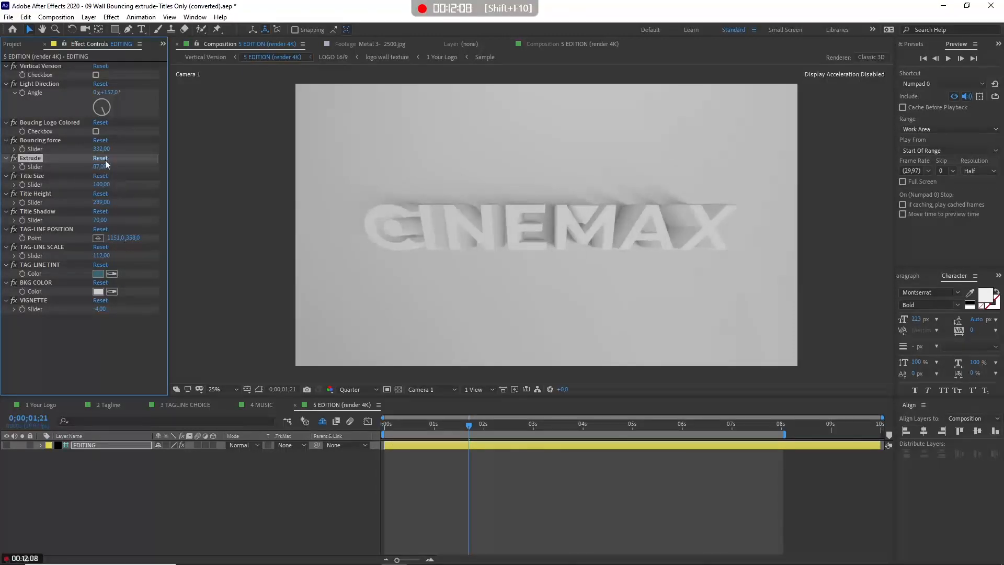
# Step: Set Title Size to 97, Title Height to 264 and Title Shadow to 97, and reset the Vignette to 0
pyautogui.click(38, 176)
pyautogui.moveTo(100, 186); pyautogui.dragTo(116, 222)
pyautogui.click(39, 193)
pyautogui.click(46, 212)
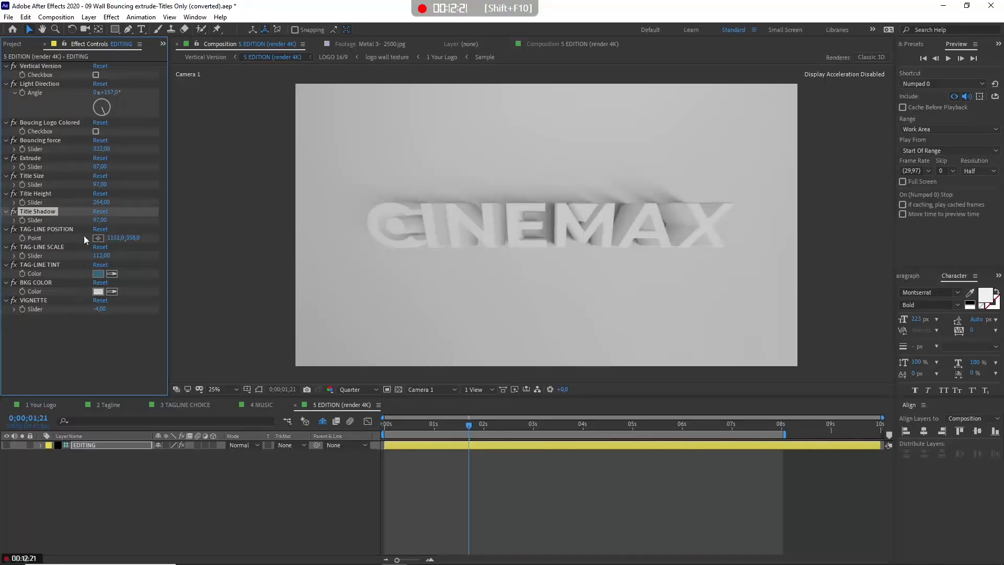
pyautogui.moveTo(97, 312)
pyautogui.mouseDown()
pyautogui.moveTo(112, 317)
pyautogui.moveTo(95, 310)
pyautogui.mouseUp()
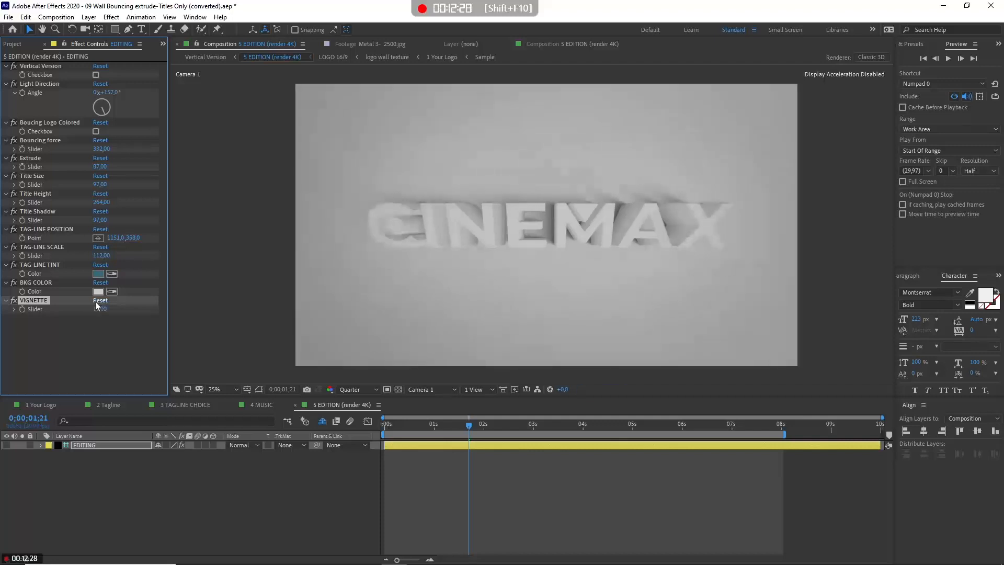
pyautogui.click(97, 301)
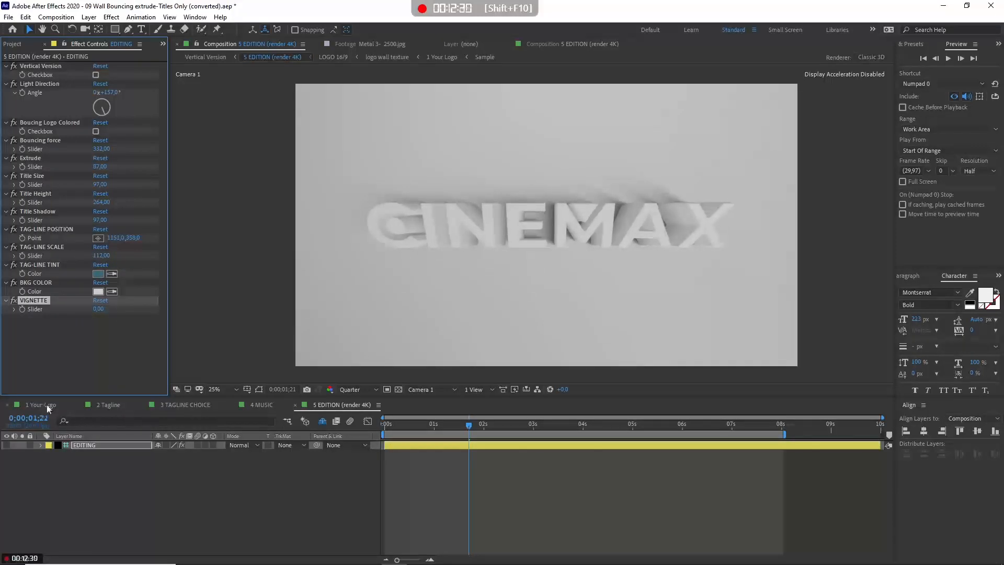
# Step: Open the 1 Your Logo composition and import logo D.png from the Freepik folder into the project
pyautogui.click(47, 405)
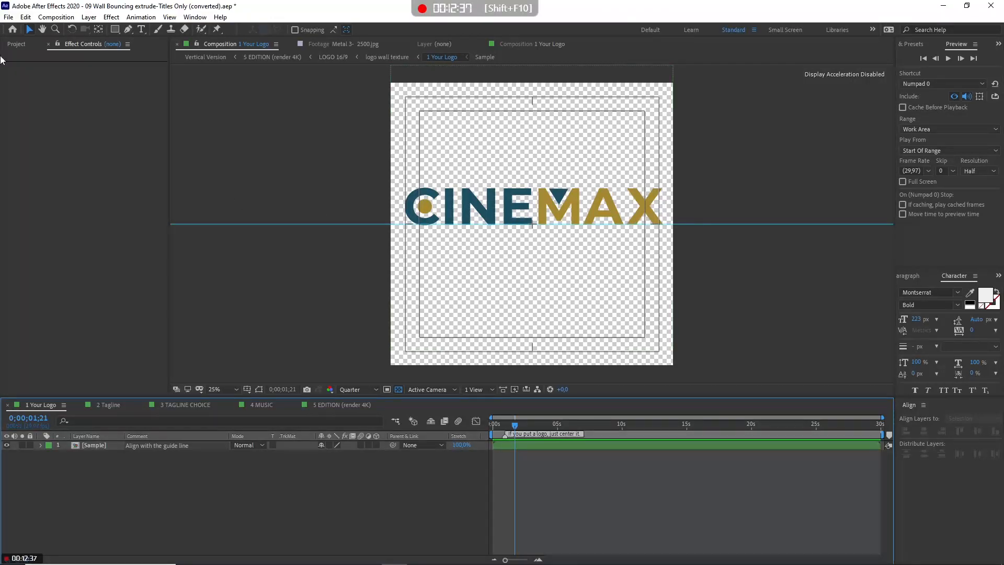
pyautogui.click(15, 45)
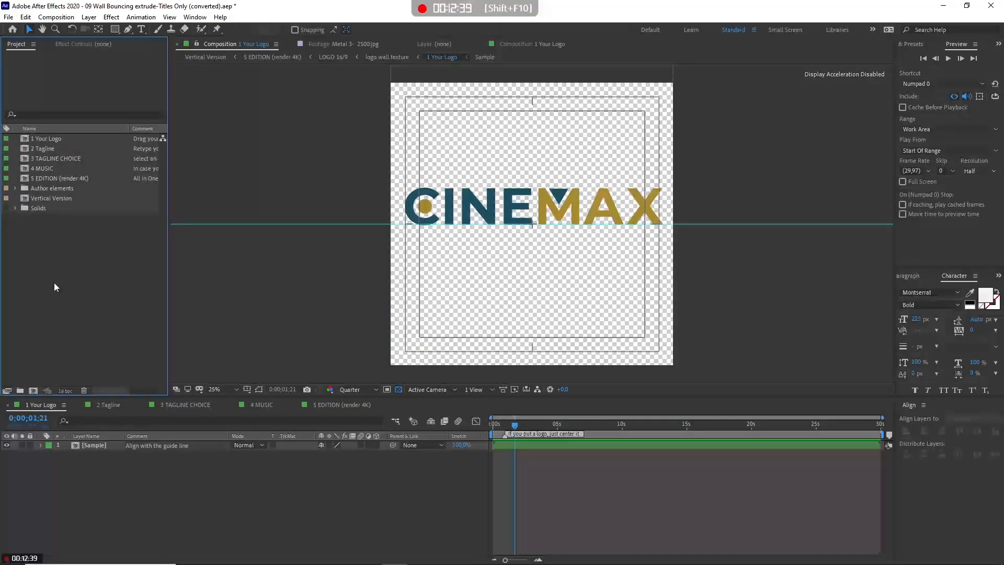
pyautogui.hotkey('ctrl', 'i')
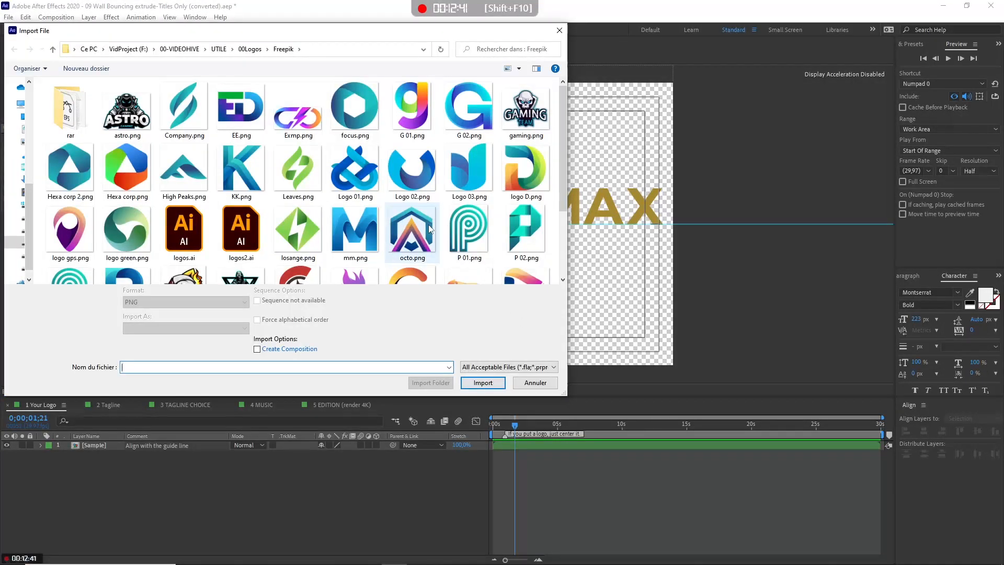
pyautogui.click(513, 180)
pyautogui.click(483, 382)
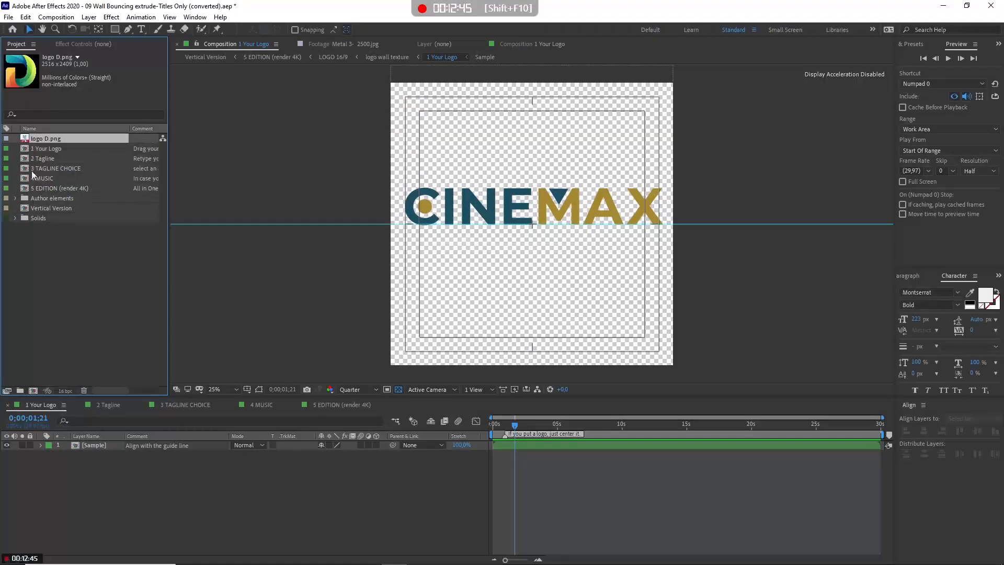
# Step: Place logo D.png below the Sample layer in 1 Your Logo, hide Sample and scale the logo to 52%
pyautogui.moveTo(52, 140); pyautogui.dragTo(84, 456)
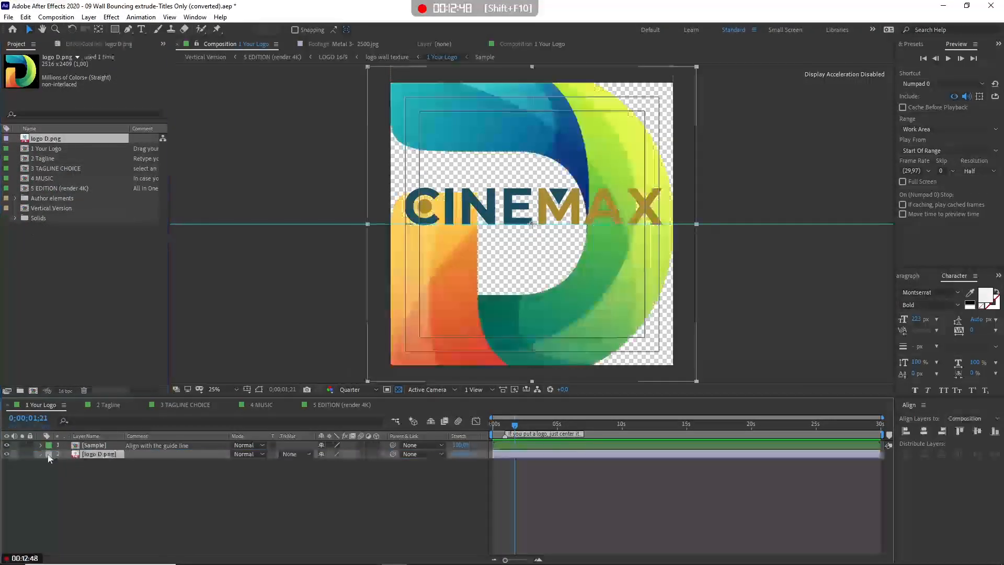
pyautogui.click(6, 445)
pyautogui.press('s')
pyautogui.moveTo(334, 462); pyautogui.dragTo(312, 472)
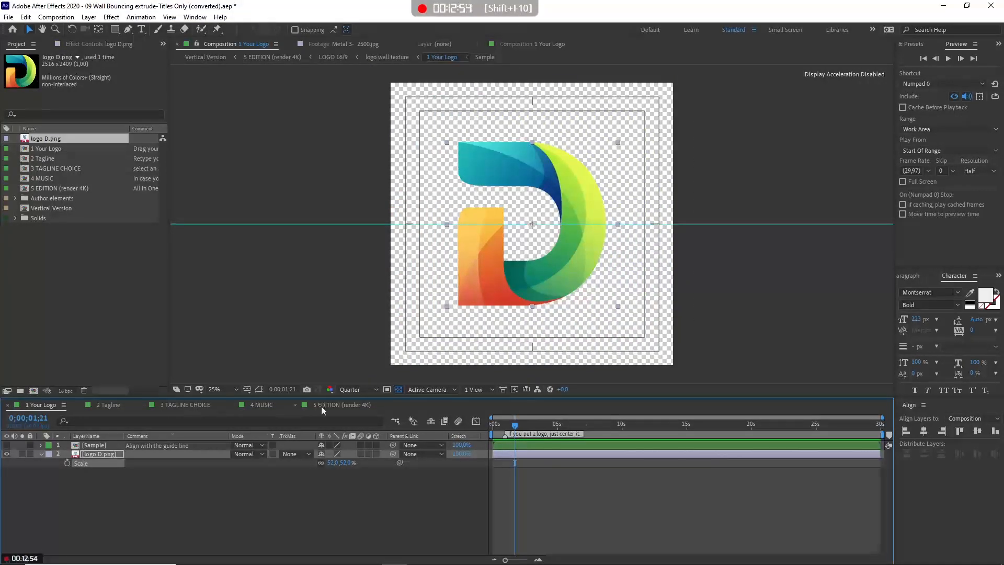
# Step: In 5 EDITION (render 4K), set the EDITING layer's Bouncing force to 100 and reset Title Height
pyautogui.click(320, 405)
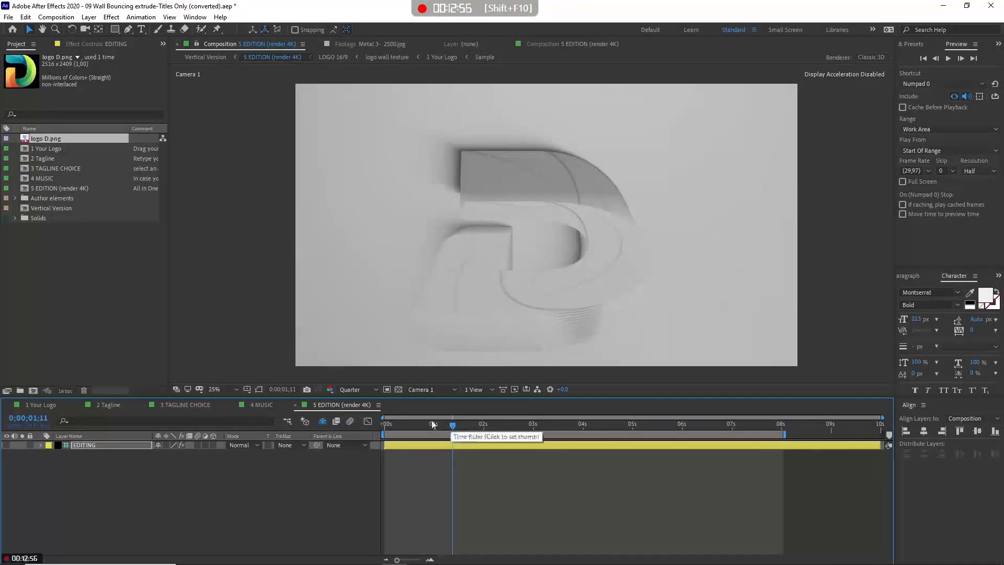
pyautogui.click(80, 46)
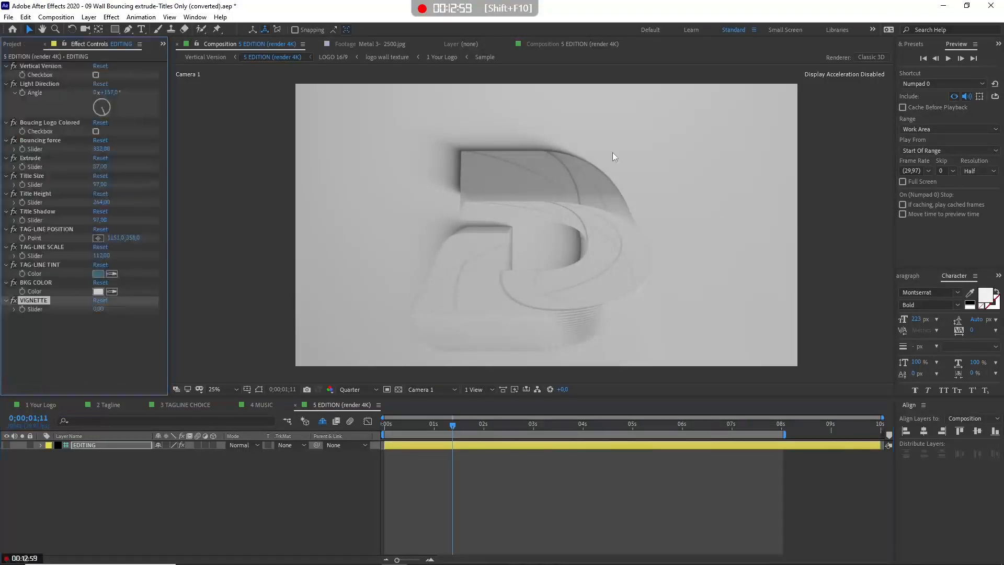
pyautogui.click(101, 149)
pyautogui.write('100')
pyautogui.press('Return')
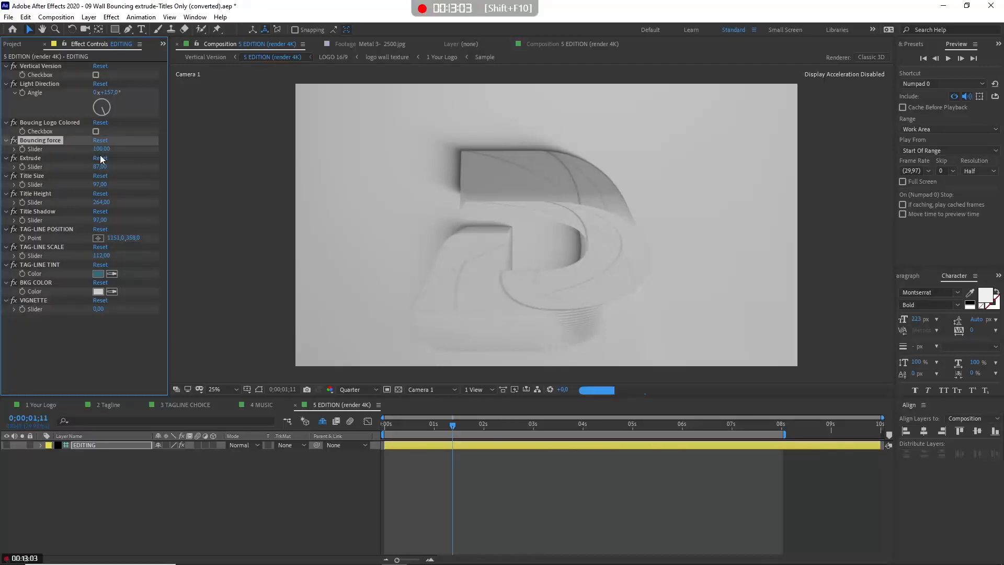
pyautogui.click(100, 194)
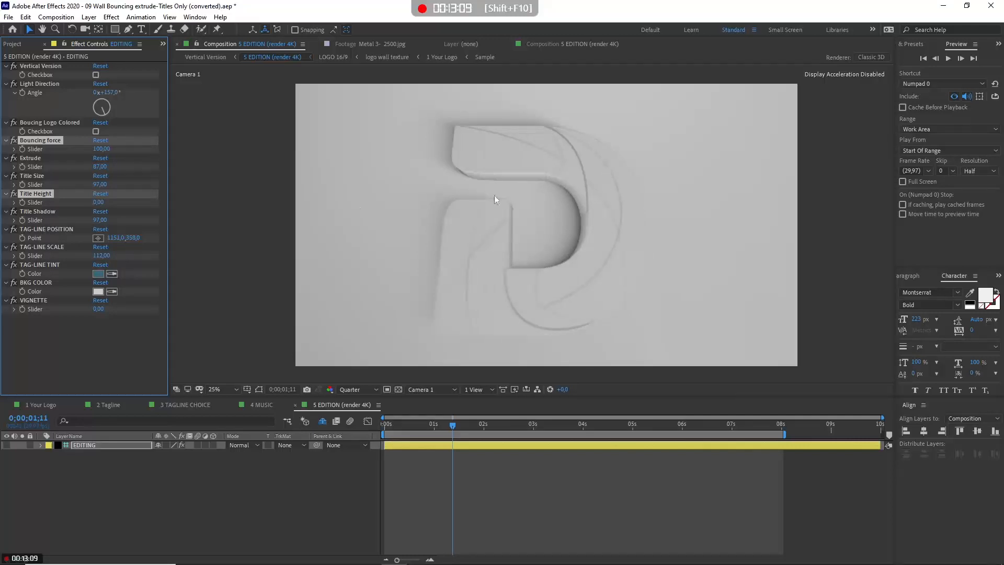
# Step: Preview the logo animation up to 0;00;05;08, then reset TAG-LINE POSITION and set its vertical value to 1413 below the logo
pyautogui.click(504, 425)
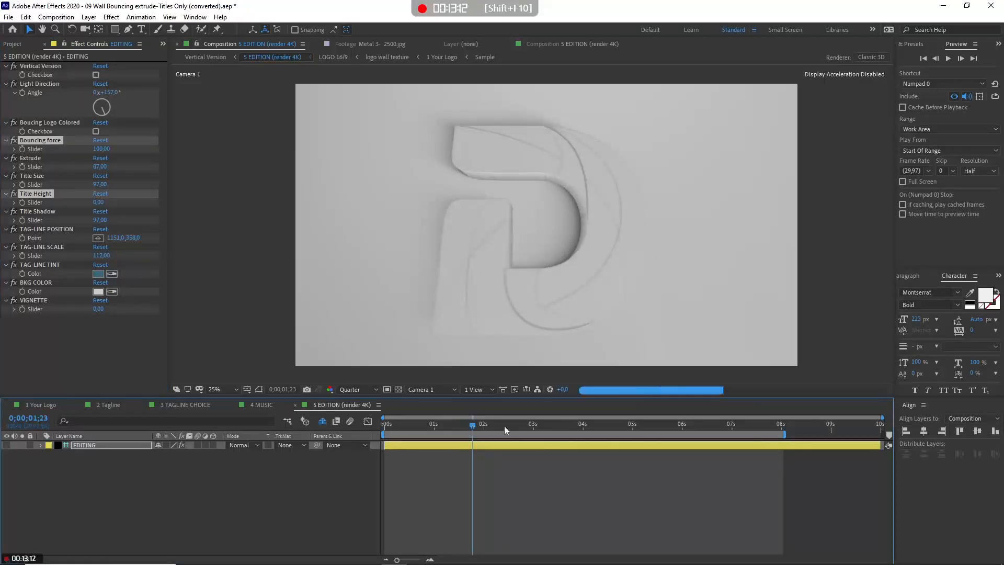
pyautogui.click(541, 426)
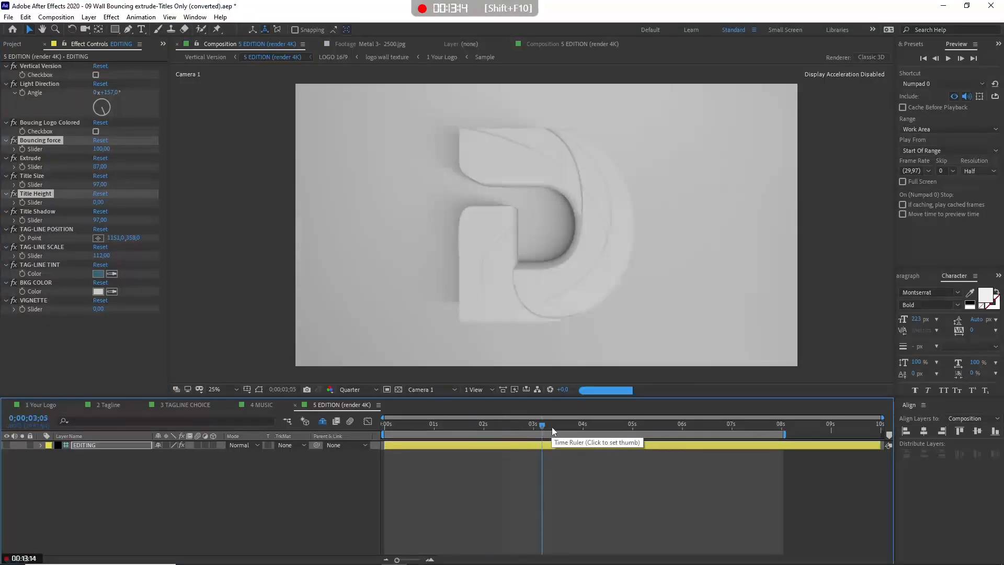
pyautogui.click(547, 425)
pyautogui.click(598, 425)
pyautogui.click(646, 425)
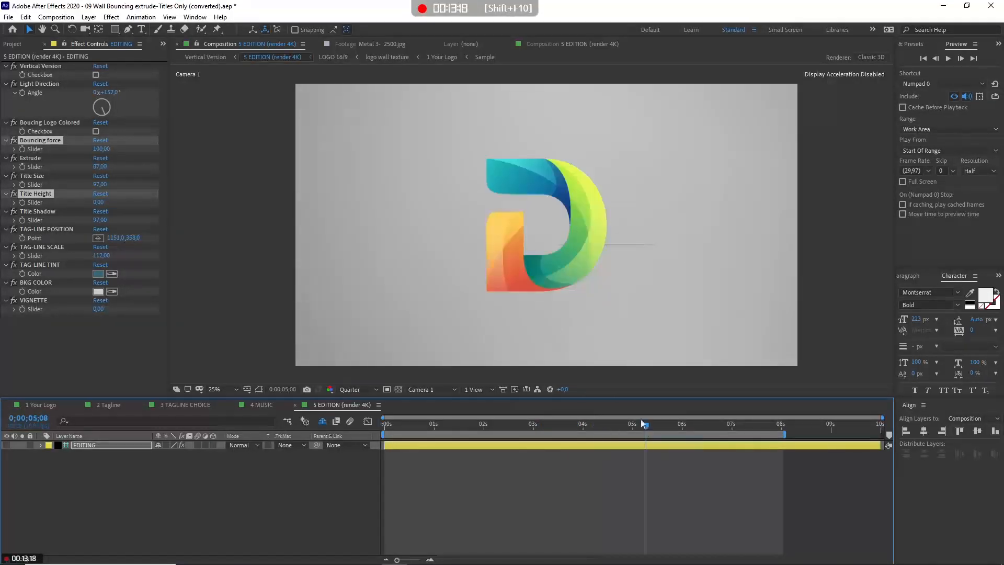
pyautogui.click(106, 229)
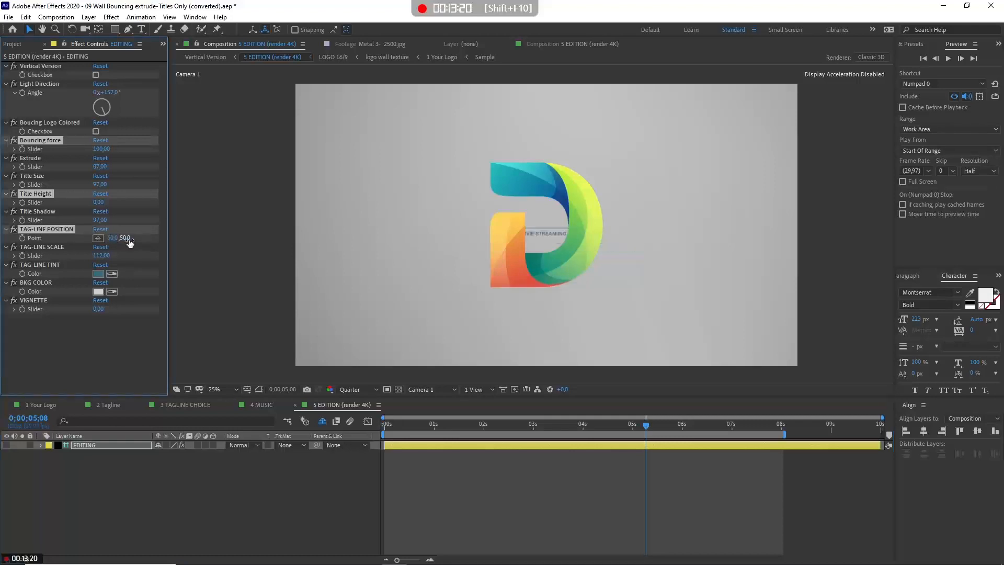
pyautogui.moveTo(122, 239); pyautogui.dragTo(764, 293)
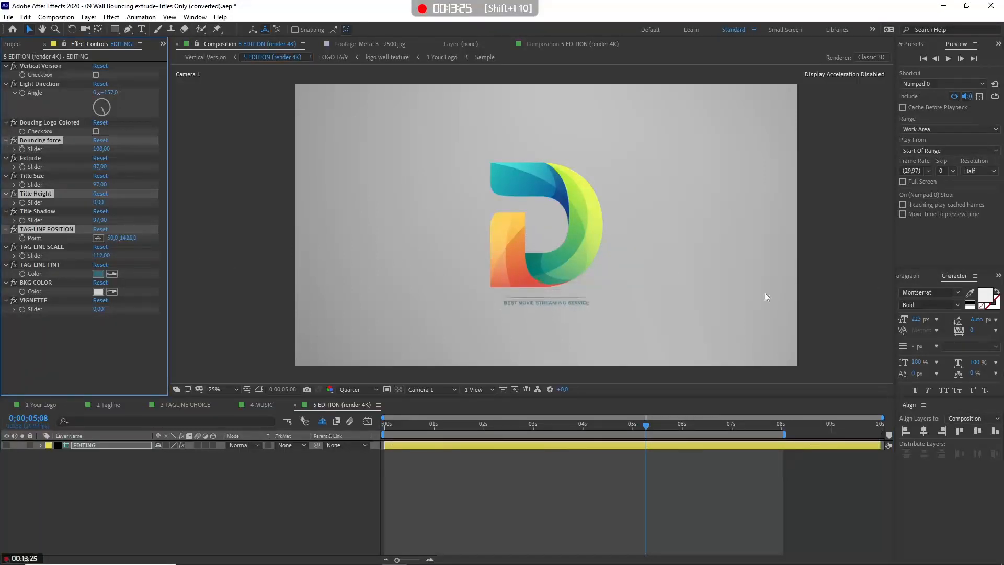
# Step: Send 5 EDITION (render 4K) to the Adobe Media Encoder queue and open the export settings of its ProRes 422 4K to FHD preset
pyautogui.click(56, 17)
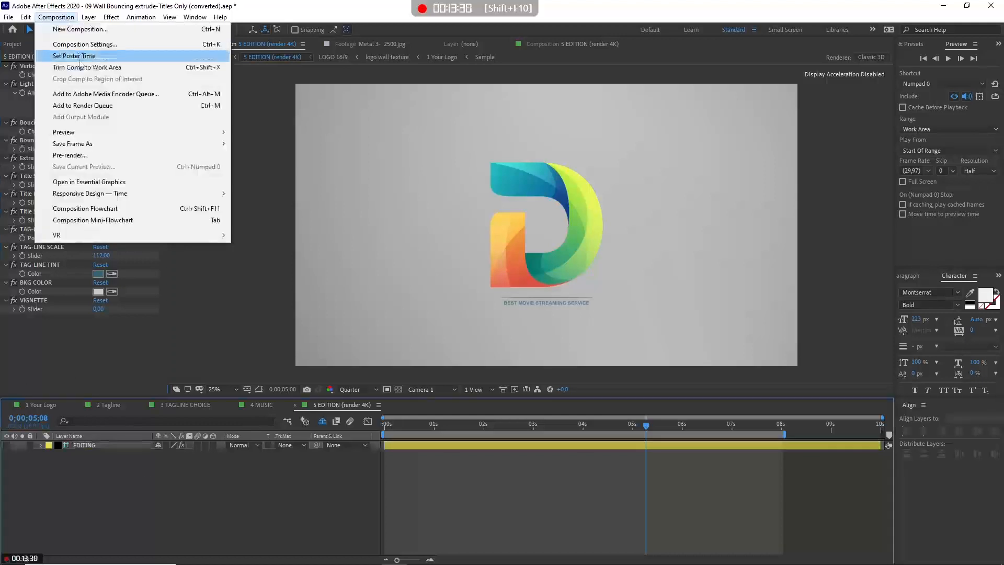
pyautogui.click(94, 92)
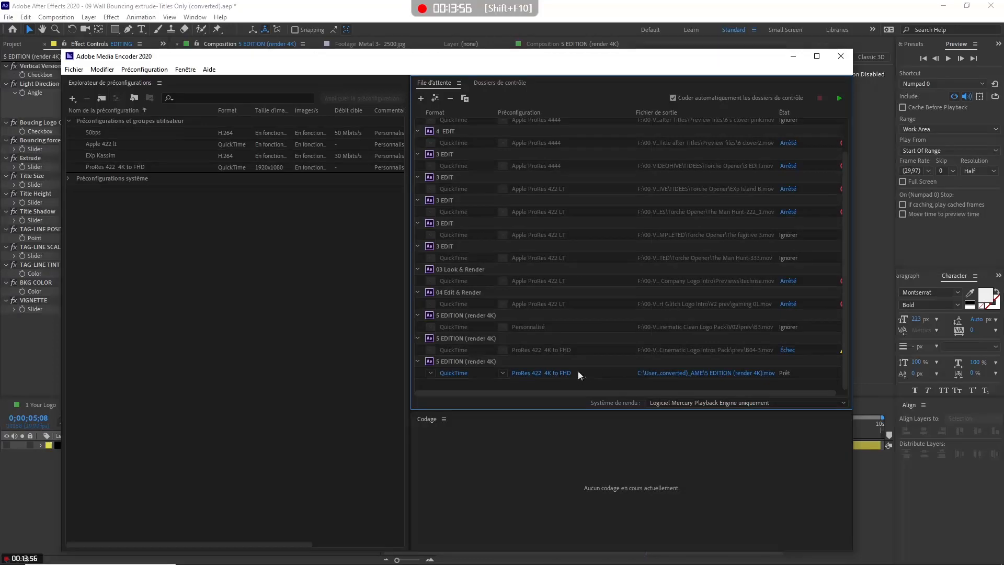
pyautogui.click(529, 373)
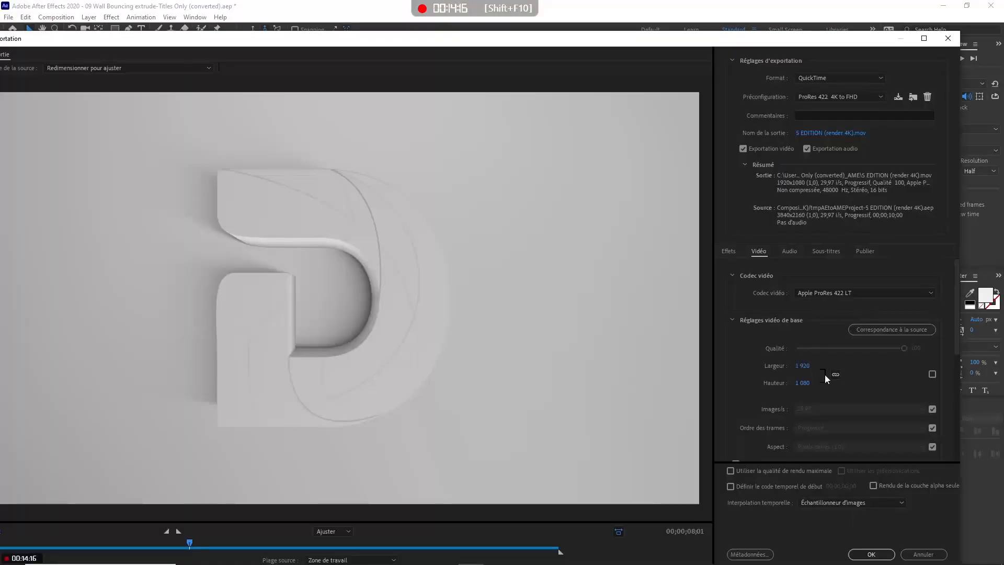